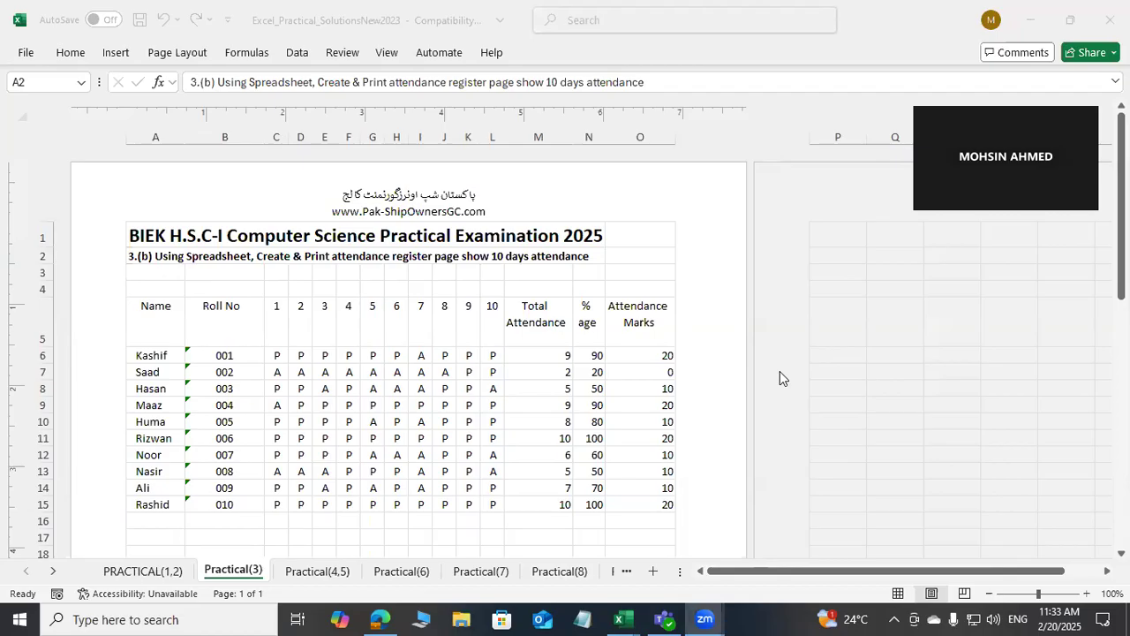
Examine the attendance register's headings in row 5, from Name through the ten days to the Total Attendance formula in M6
left_click(94, 383)
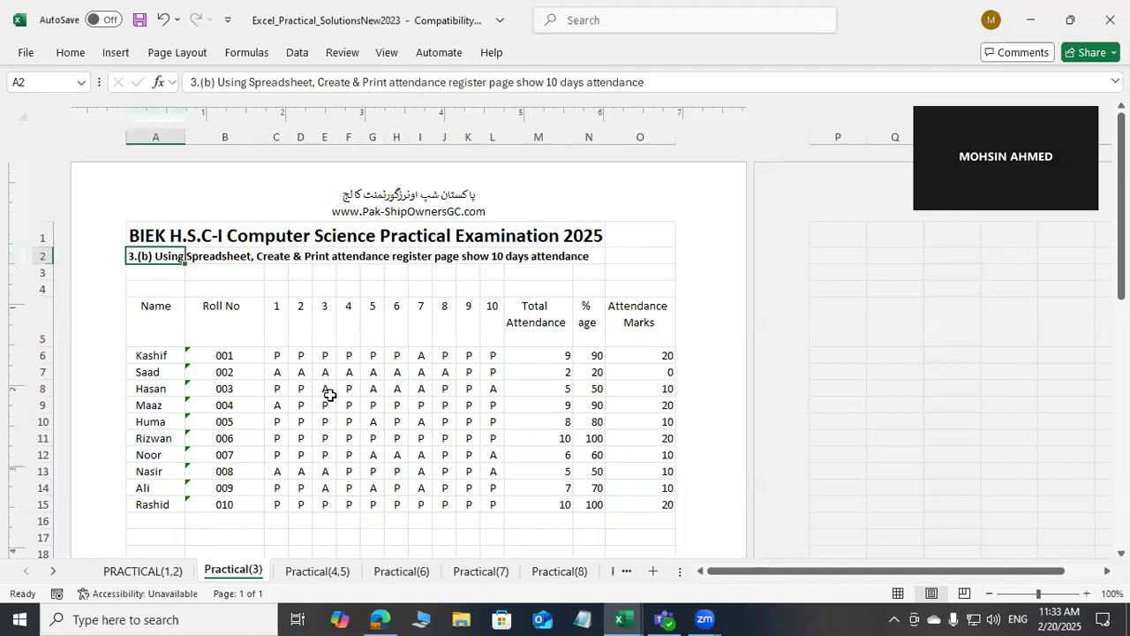
key("Down")
key("Down")
key("Down")
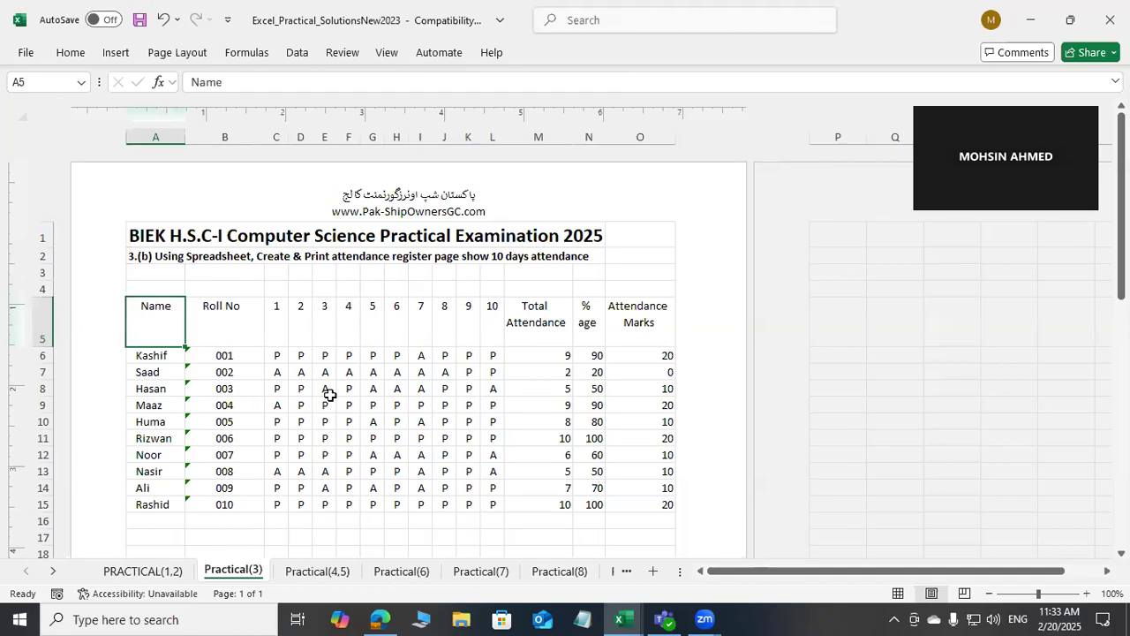
key("Right")
key("Right")
key("Right")
key("Right")
key("Right")
key("Right")
key("Right")
key("Right")
key("Right")
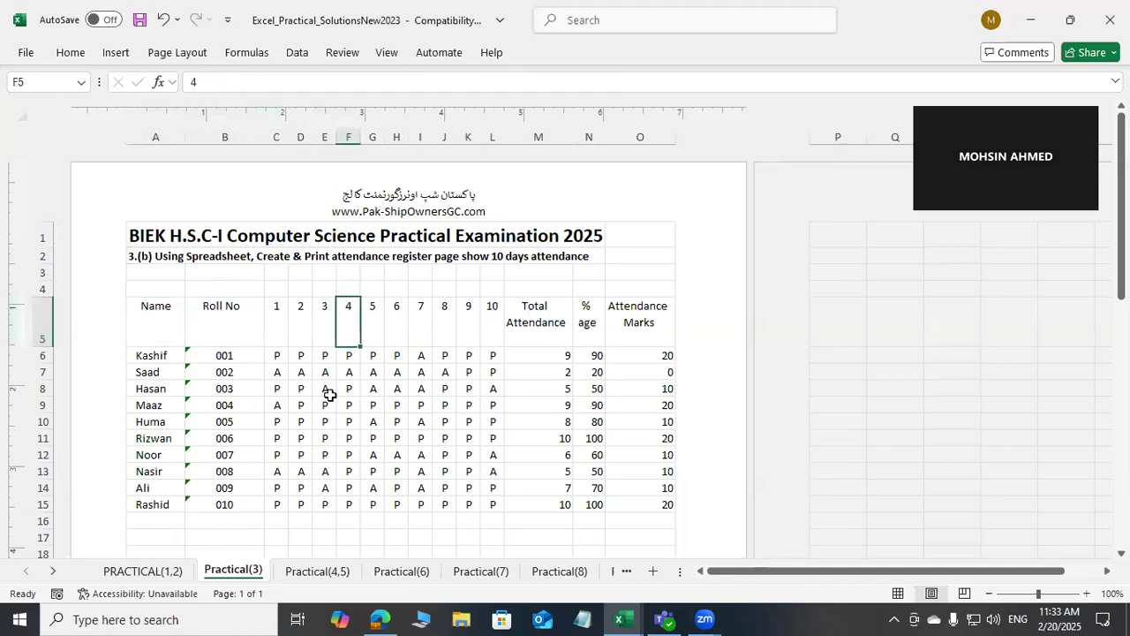
key("Right")
key("Right")
key("Right")
key("Down")
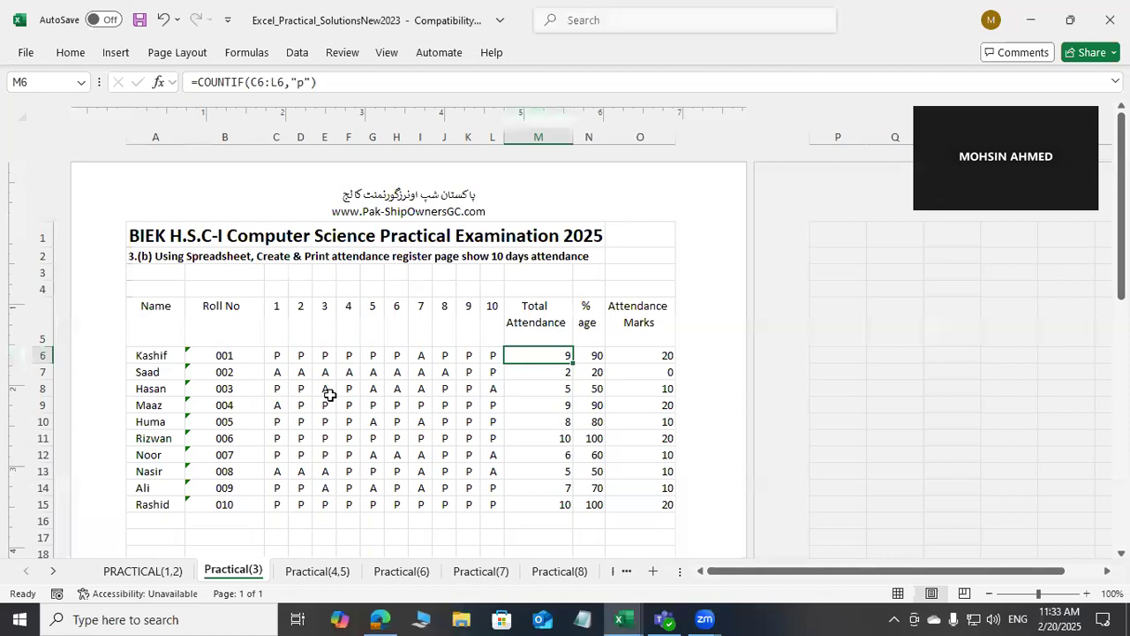
Examine the calculated Total Attendance, % age and Attendance Marks cells in M6:O15
key("shift+Right")
key("shift+Right")
key("shift+Down")
key("shift+Down")
key("shift+Down")
key("shift+Down")
key("shift+Down")
key("shift+Down")
key("shift+Down")
key("shift+Down")
key("shift+Down")
key("Up")
key("Up")
key("Down")
key("Home")
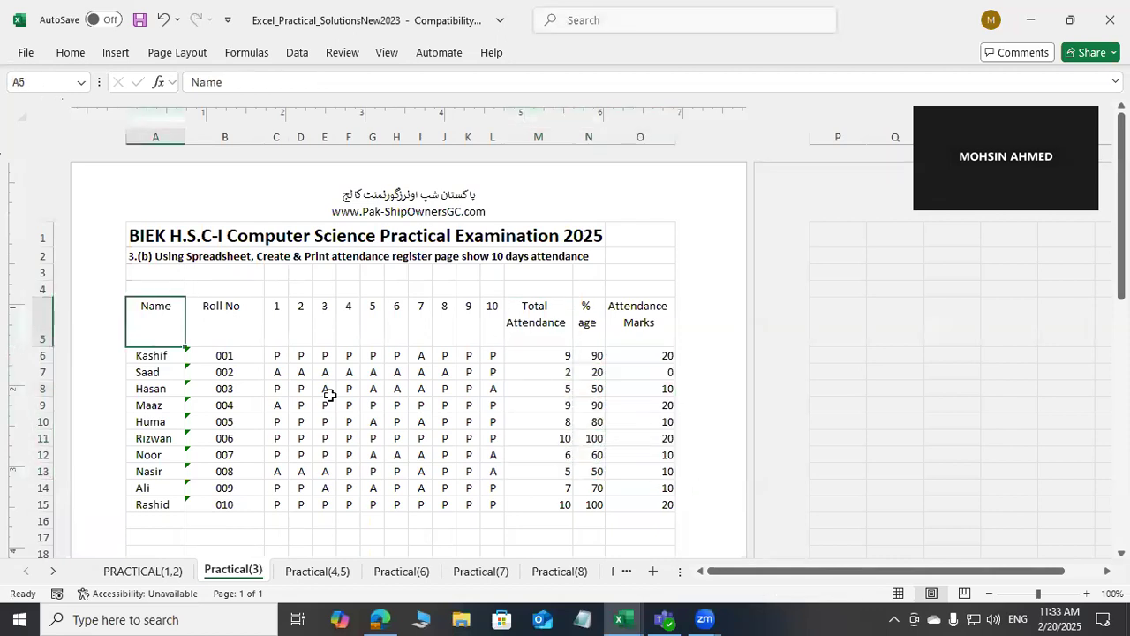
Copy the whole attendance table A5:O15 and paste it below the original, starting at A19
key("shift+Right")
key("shift+Right")
key("shift+Right")
key("shift+Right")
key("shift+Right")
key("shift+Right")
key("shift+Right")
key("shift+Right")
key("shift+Right")
key("shift+Right")
key("shift+Right")
key("shift+Right")
key("shift+Right")
key("shift+Right")
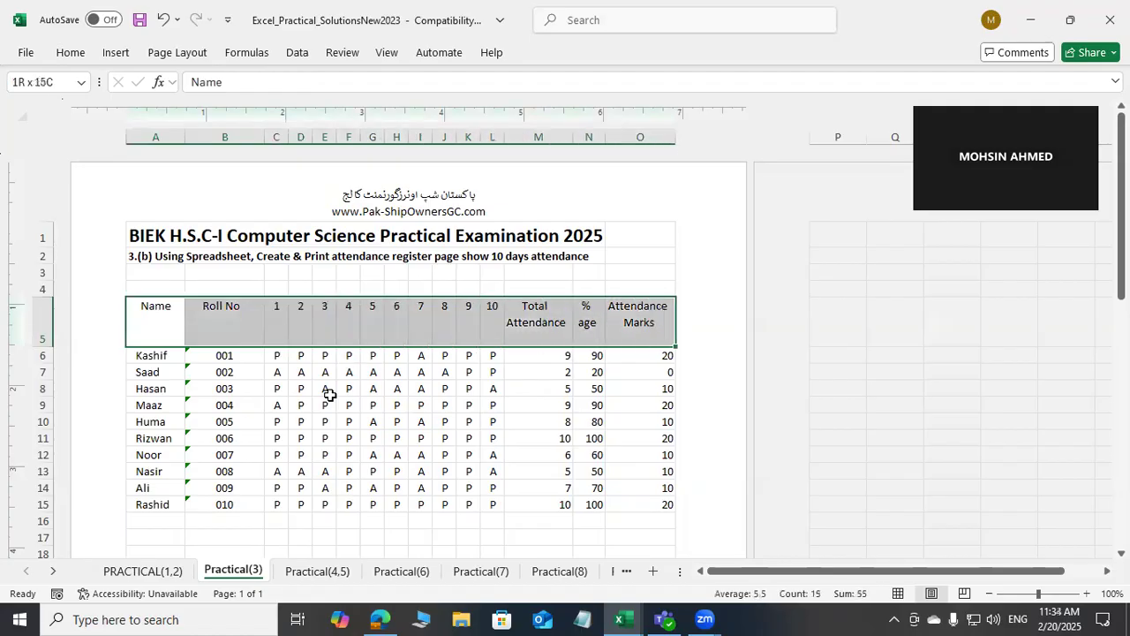
key("shift+Down")
key("shift+Down")
key("shift+Down")
key("shift+Down")
key("shift+Down")
key("shift+Down")
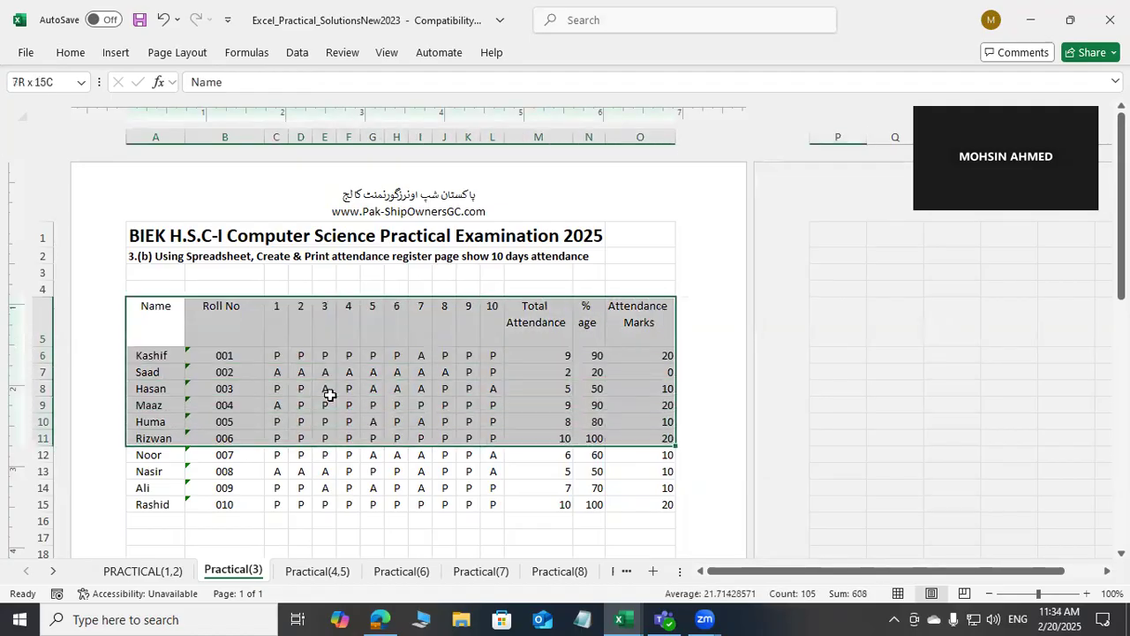
key("shift+Down")
key("shift+Down")
key("shift+Down")
key("shift+Down")
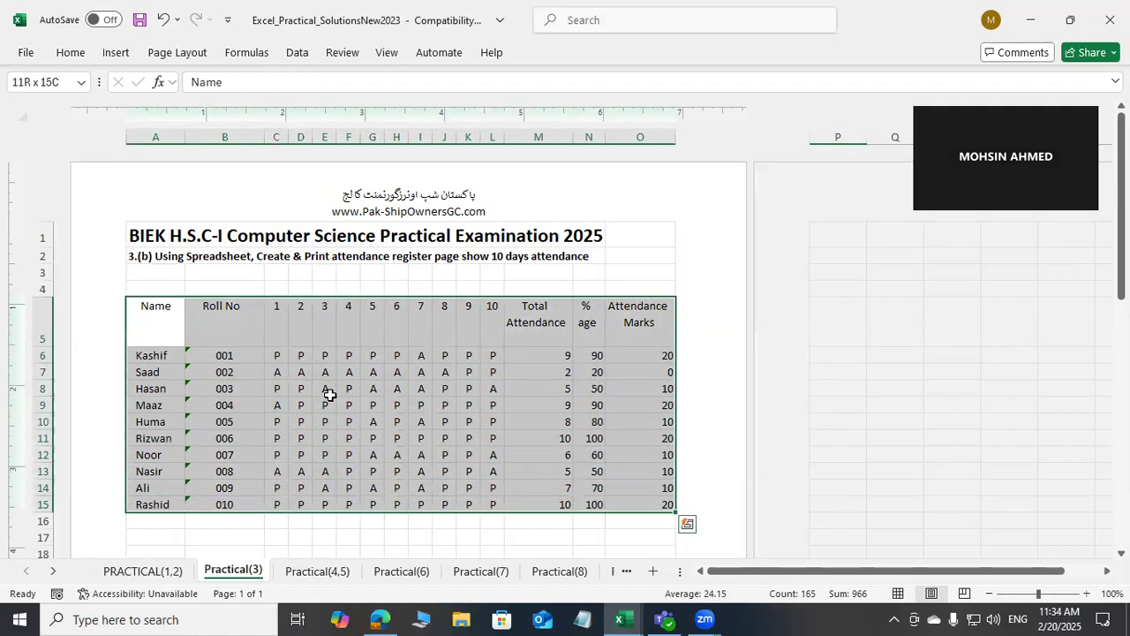
key("ctrl+c")
key("Down")
key("Down")
key("Down")
key("Down")
key("Down")
key("Down")
key("Down")
key("Down")
key("Down")
key("Down")
key("Down")
key("Down")
key("Down")
key("Down")
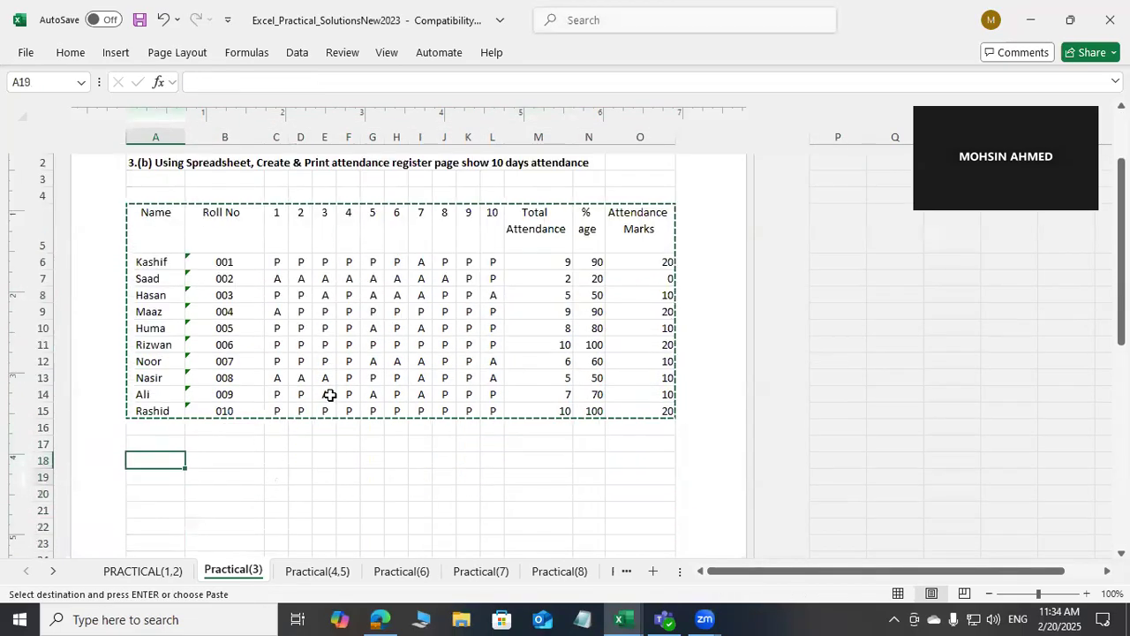
key("ctrl+v")
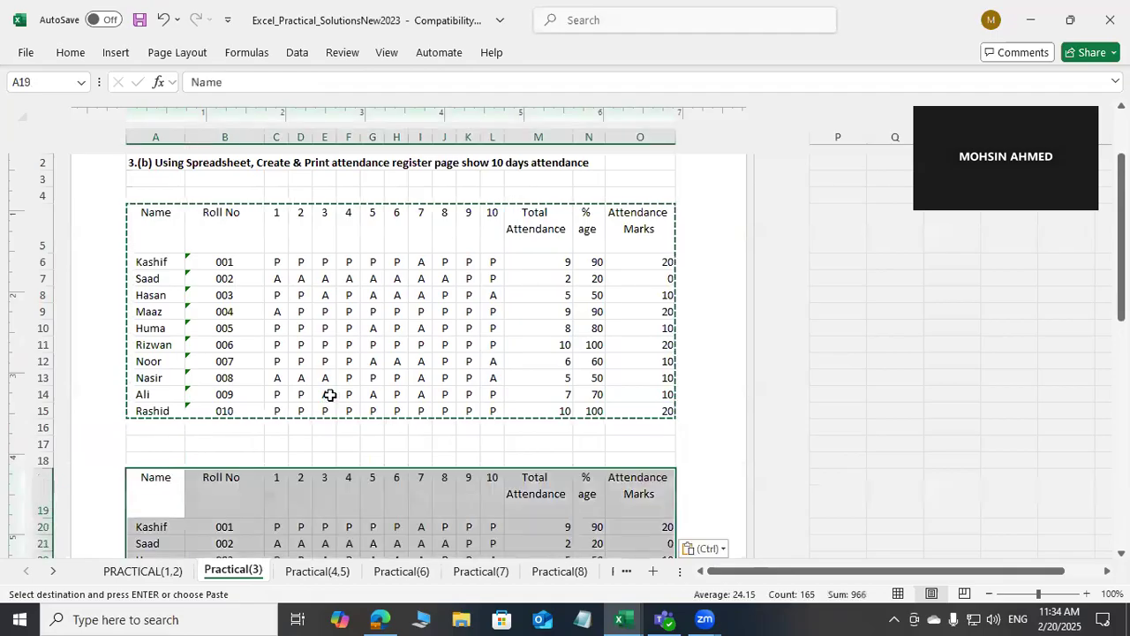
Clear the Total Attendance, % age and Attendance Marks cells M20:O29 in the pasted table
key("Right")
key("Right")
key("Down")
key("Down")
key("Down")
key("Down")
key("Right")
key("Right")
key("Right")
key("Right")
key("Right")
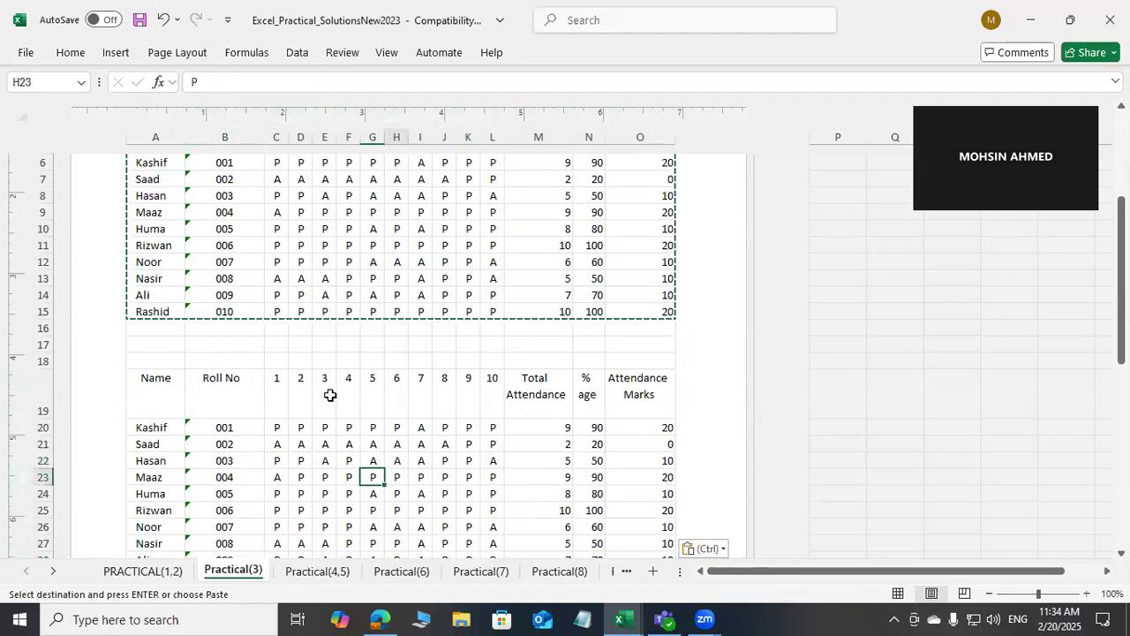
key("Right")
key("Right")
key("Right")
key("Right")
key("Right")
key("Right")
key("Up")
key("Up")
key("Left")
key("Up")
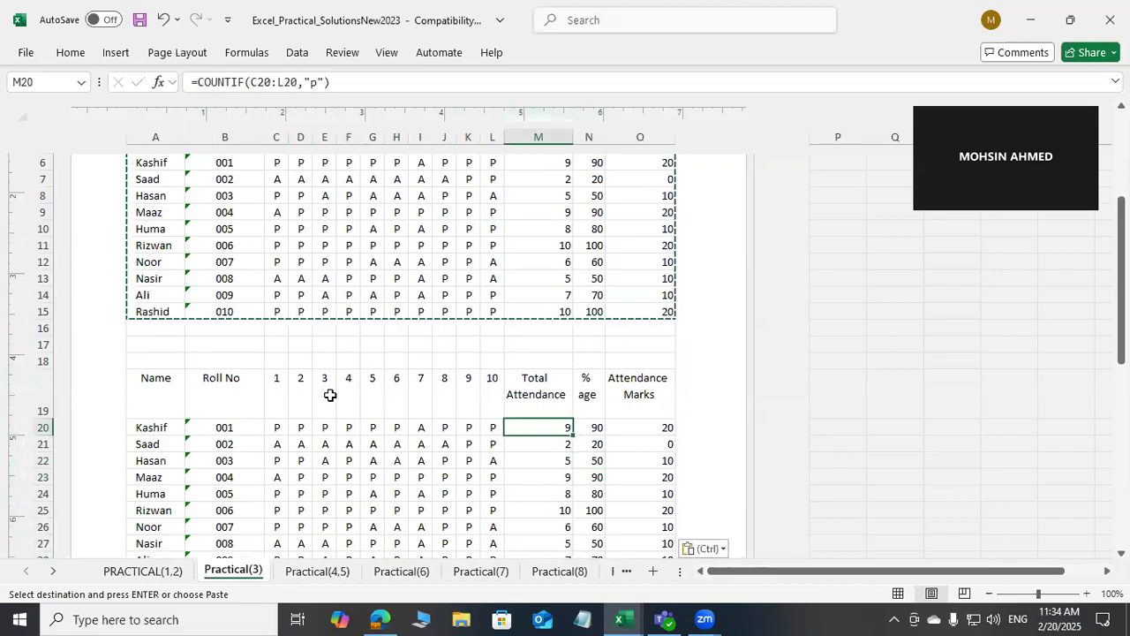
key("shift+Right")
key("shift+Right")
key("shift+Down")
key("shift+Down")
key("shift+Down")
key("shift+Down")
key("shift+Down")
key("shift+Down")
key("shift+Down")
key("shift+Down")
key("shift+Down")
key("shift+Down")
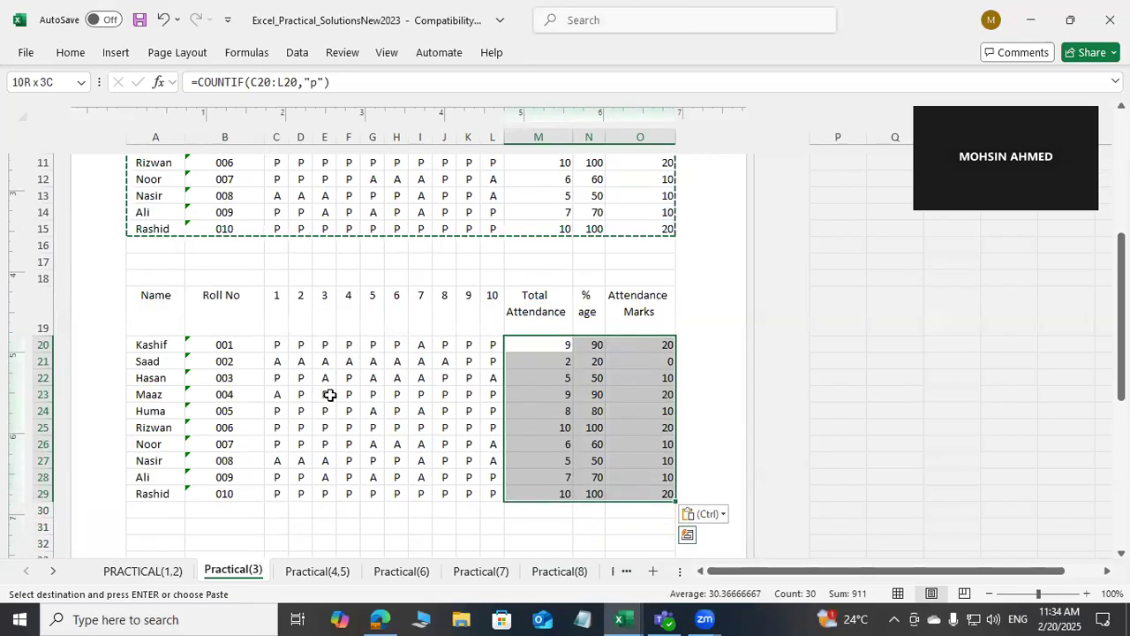
key("ctrl+z")
Go through the student entries in the Name column, A20:A29, of the pasted table
key("Left")
key("Left")
key("Left")
key("Left")
key("Left")
key("Left")
key("Left")
key("Left")
key("Left")
key("Left")
key("Left")
key("Left")
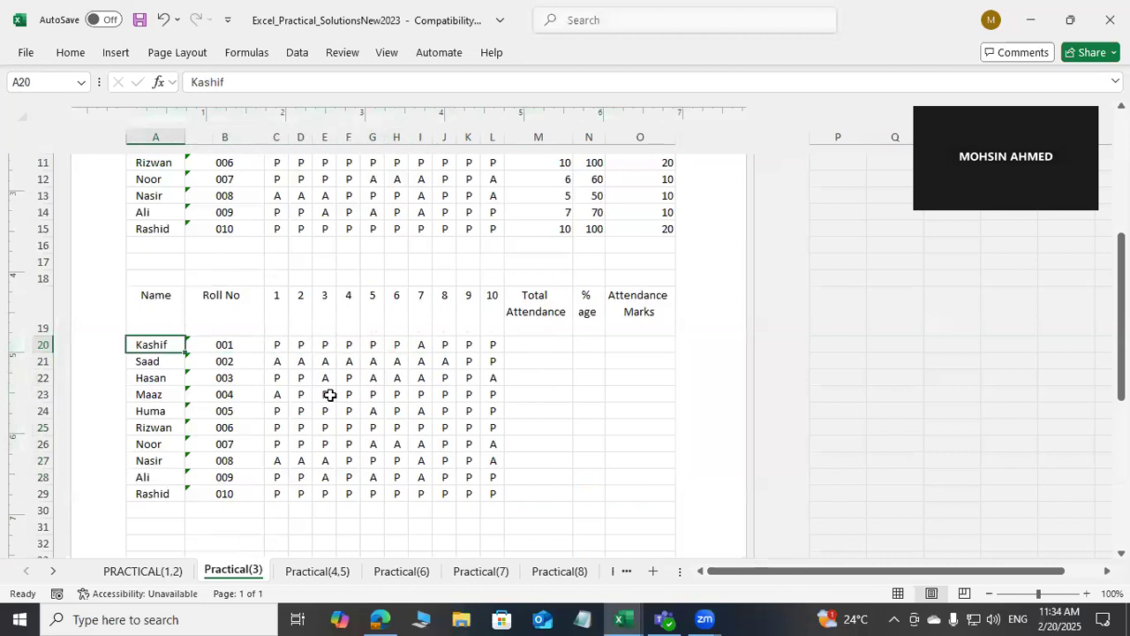
key("Up")
key("Down")
key("Down")
key("Down")
key("Down")
key("Down")
key("Down")
key("Down")
key("Down")
key("Down")
key("Down")
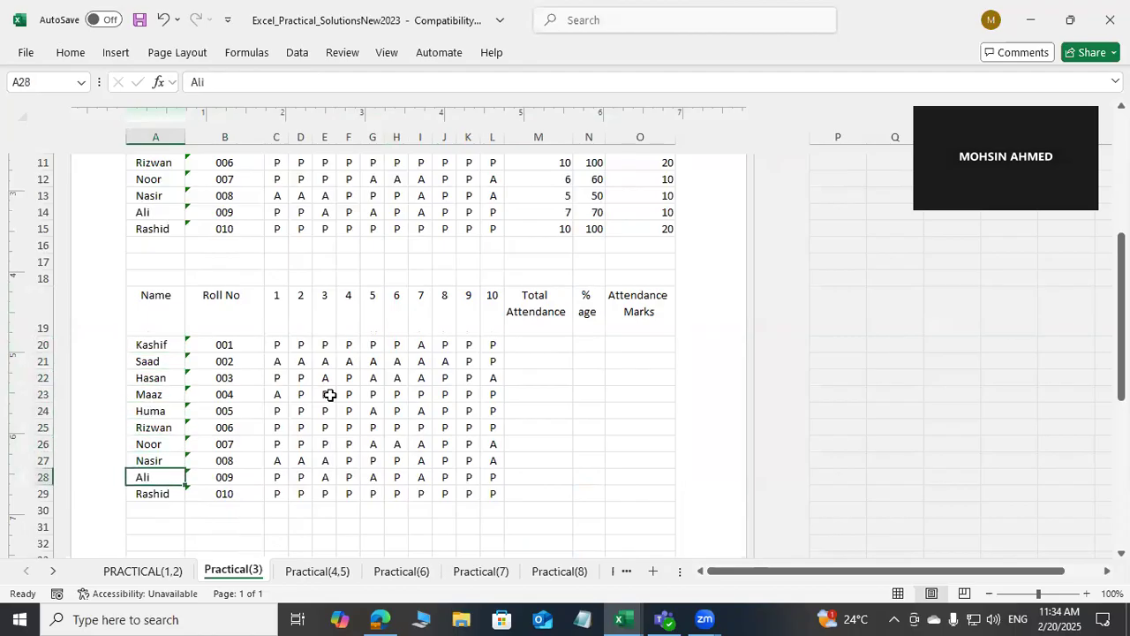
key("Up")
key("Up")
key("Up")
key("Up")
key("Up")
key("Up")
key("Up")
key("Up")
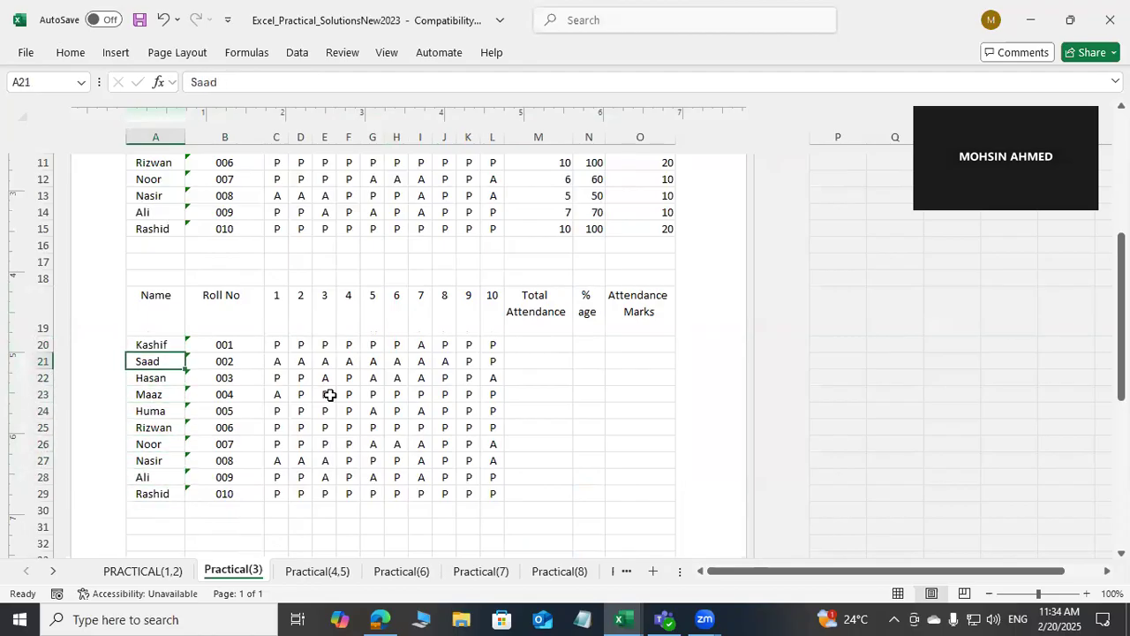
key("shift+Down")
key("shift+Down")
key("shift+Down")
key("shift+Down")
key("shift+Down")
key("shift+Down")
key("shift+Down")
key("shift+Down")
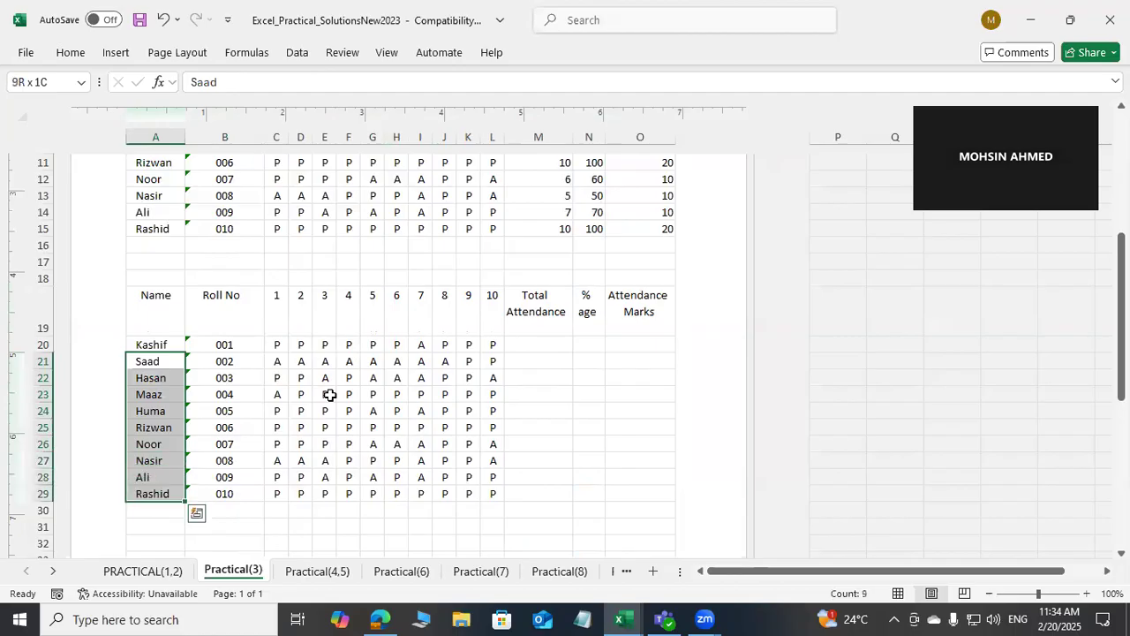
key("Up")
key("Up")
key("Down")
Go through the Roll No entries in B20:B29 of the pasted table
key("Right")
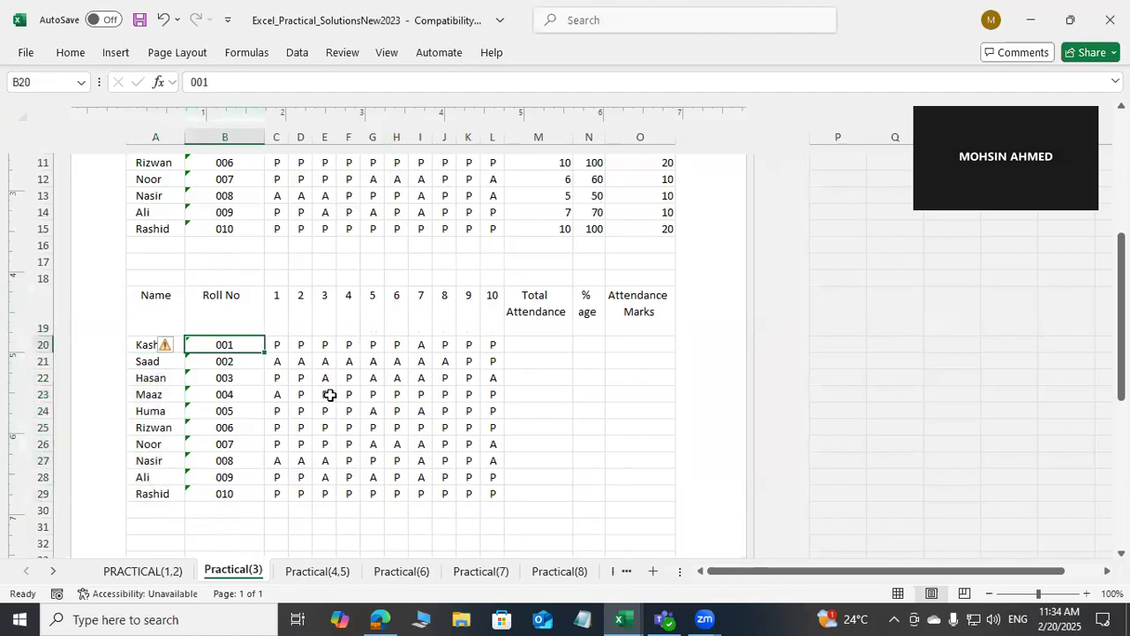
key("shift+Down")
key("shift+Down")
key("shift+Down")
key("shift+Down")
key("shift+Down")
key("shift+Down")
key("shift+Down")
key("shift+Down")
key("shift+Down")
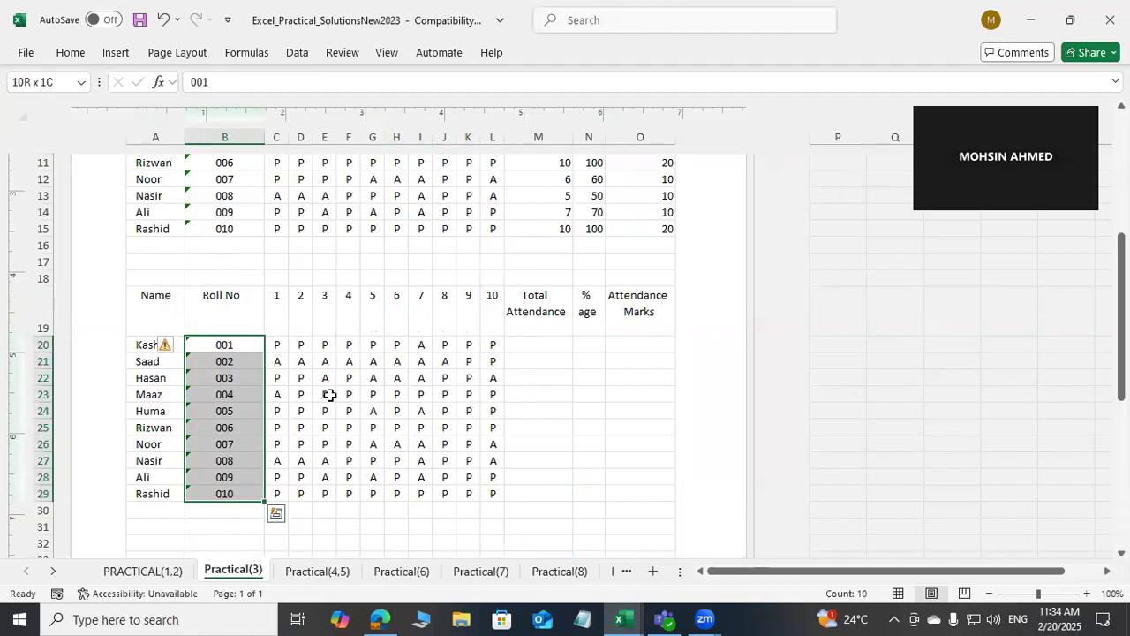
key("Up")
key("Down")
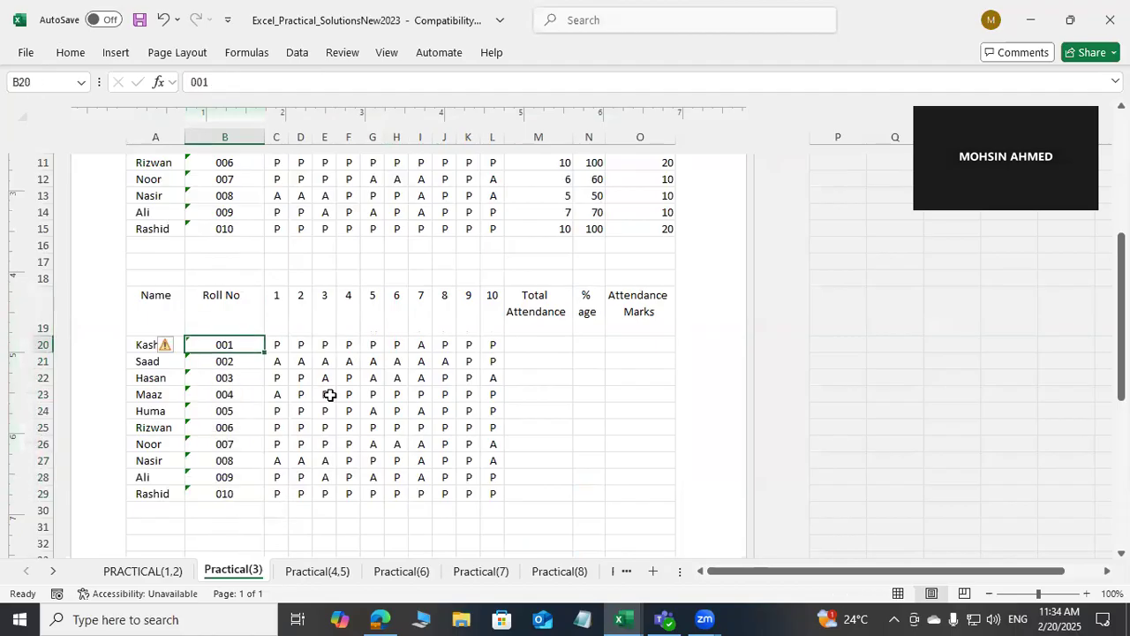
Review the remaining roll numbers down to the last student, B29, in the pasted table
key("Down")
key("Down")
key("Down")
key("Down")
key("Down")
key("Down")
key("Down")
key("Down")
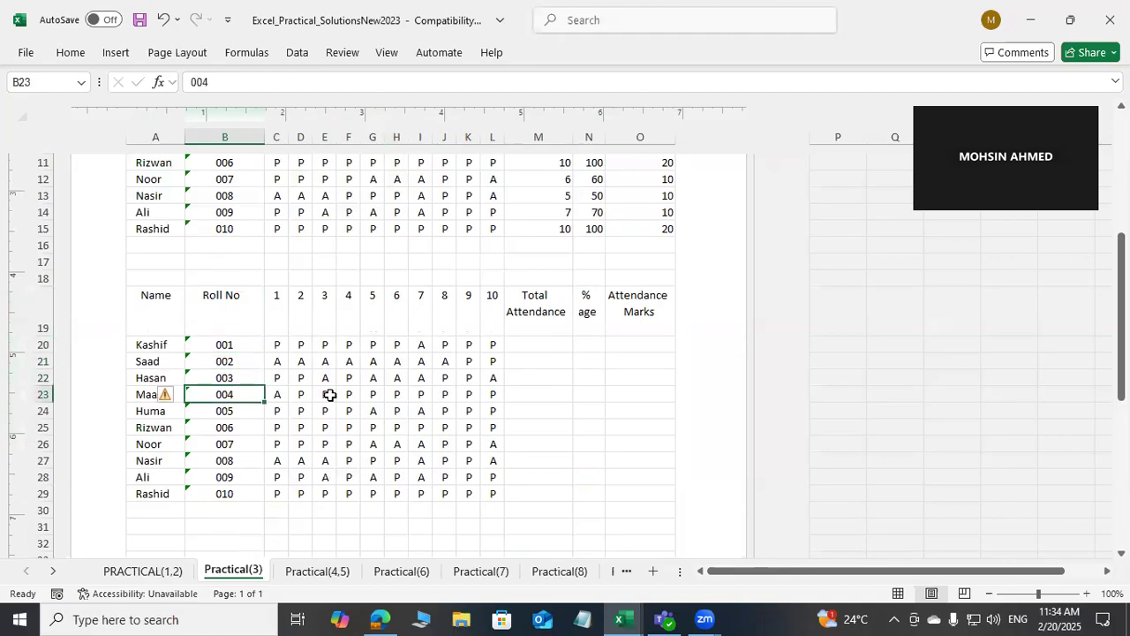
key("Down")
Highlight the P and A entries of all ten students for days 1 to 10, C20:L29
key("Right")
key("Up")
key("Up")
key("Up")
key("Up")
key("Up")
key("Up")
key("Up")
key("Up")
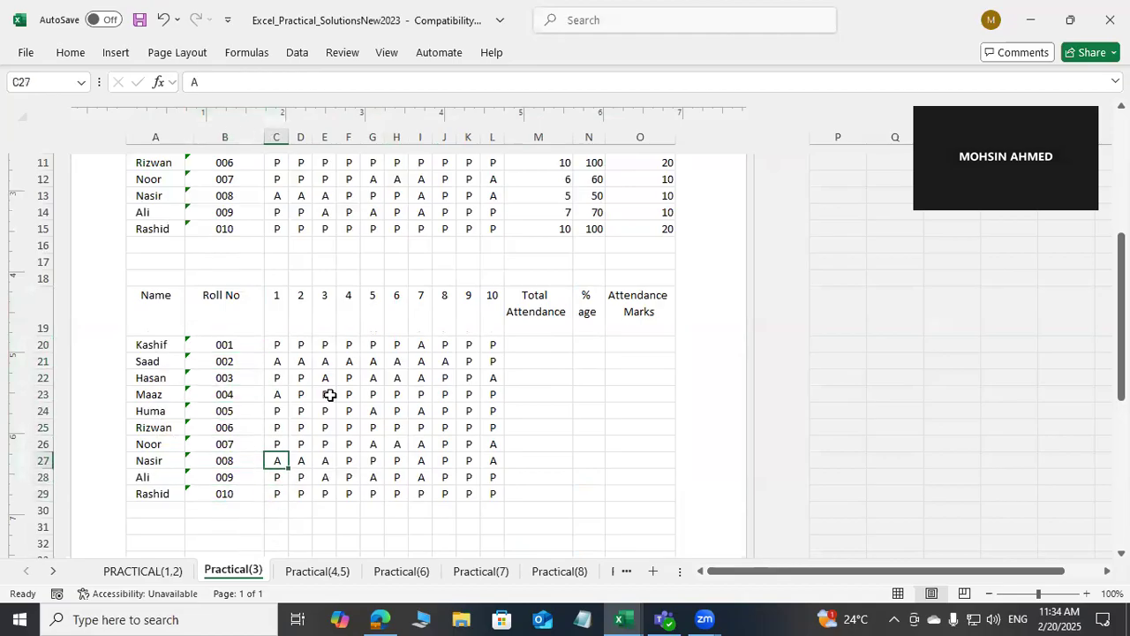
key("Up")
key("shift+Right")
key("shift+Right")
key("shift+Right")
key("shift+Right")
key("shift+Right")
key("shift+Right")
key("shift+Right")
key("shift+Right")
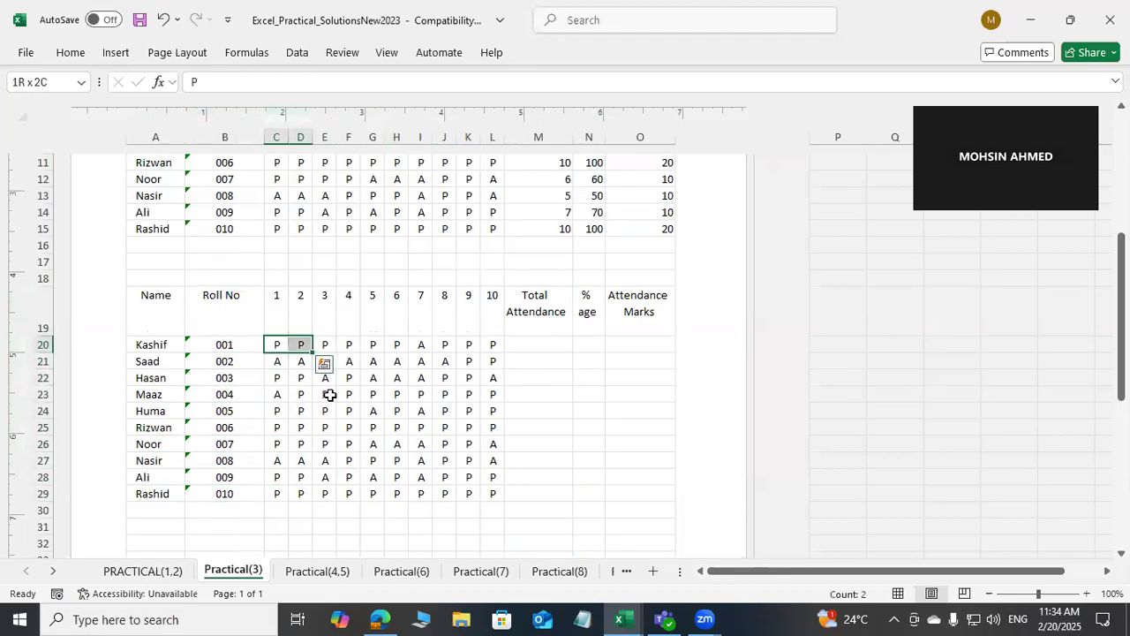
key("shift+Right")
key("shift+Down")
key("shift+Down")
key("shift+Down")
key("shift+Down")
key("shift+Down")
key("shift+Down")
key("shift+Down")
key("shift+Down")
key("shift+Down")
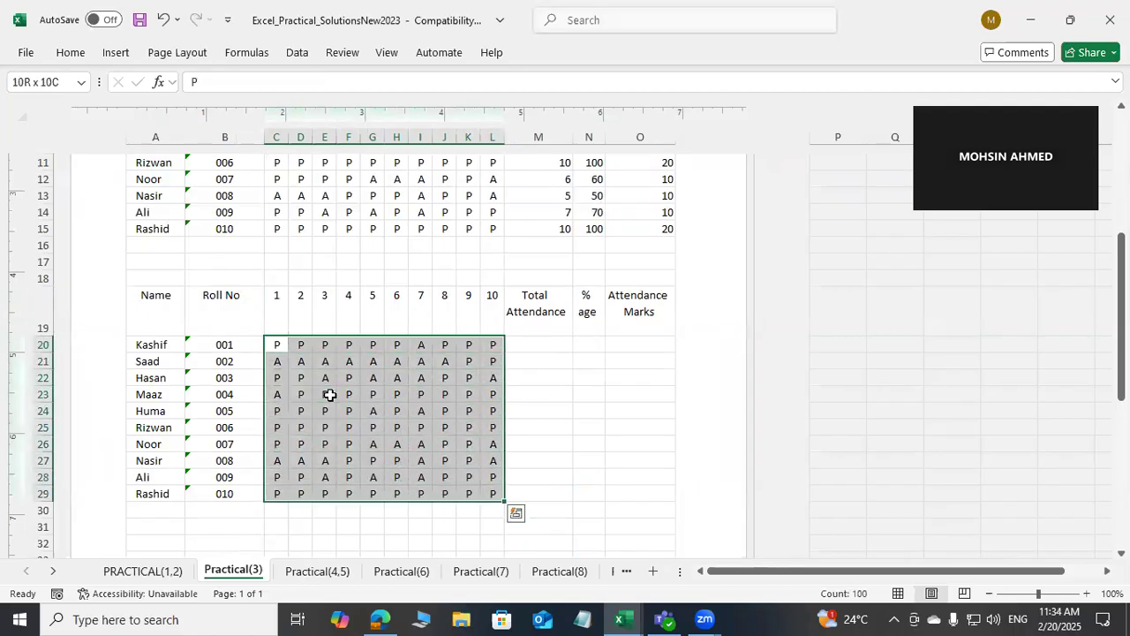
Examine the original table's Total Attendance formula in M14, and return to the empty Total Attendance cell M20
key("Up")
key("Up")
key("Right")
key("Right")
key("Right")
key("Right")
key("Right")
key("Right")
key("Right")
key("Right")
key("Right")
key("Right")
key("Right")
key("Left")
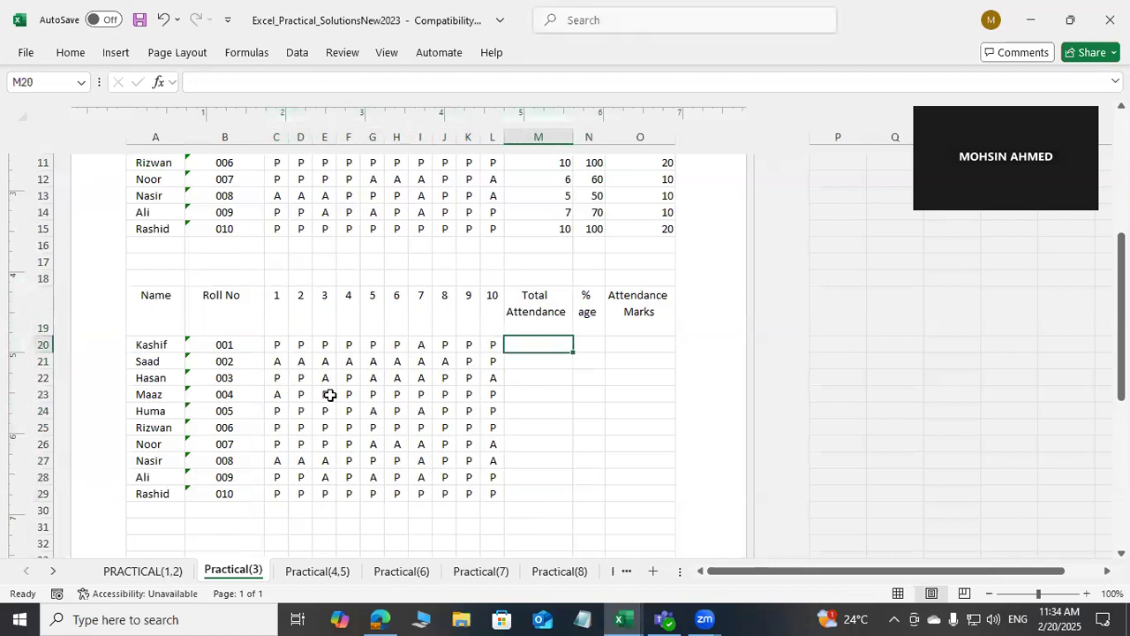
key("Up")
key("Up")
key("Up")
key("Up")
key("Up")
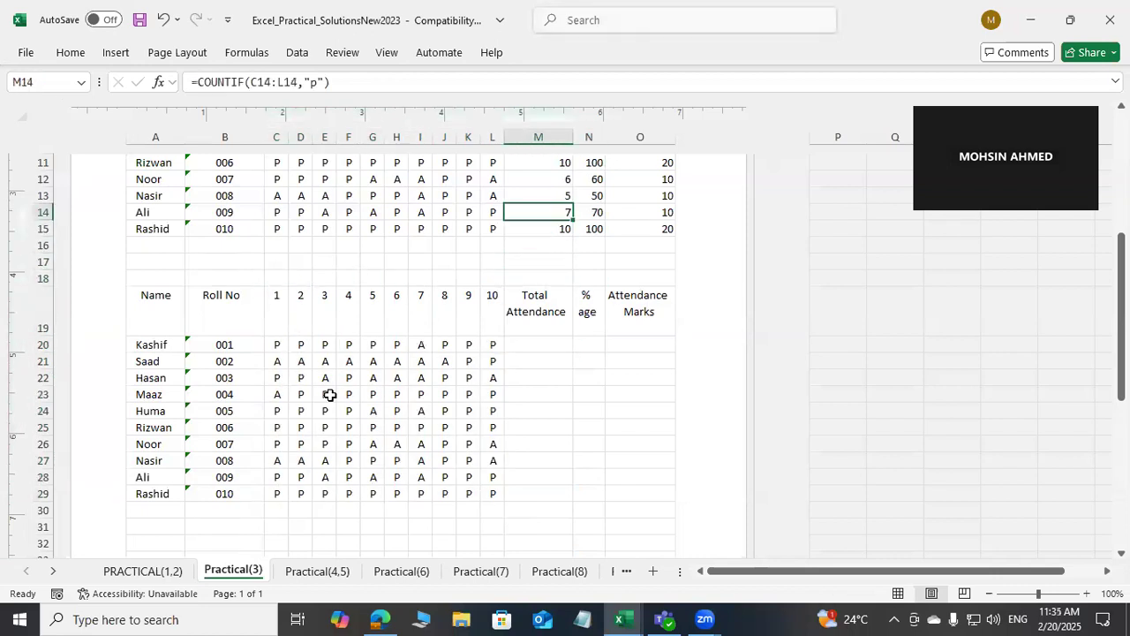
key("Down")
key("Down")
key("Down")
key("Up")
key("Up")
key("Down")
key("Down")
key("Down")
key("Down")
key("Down")
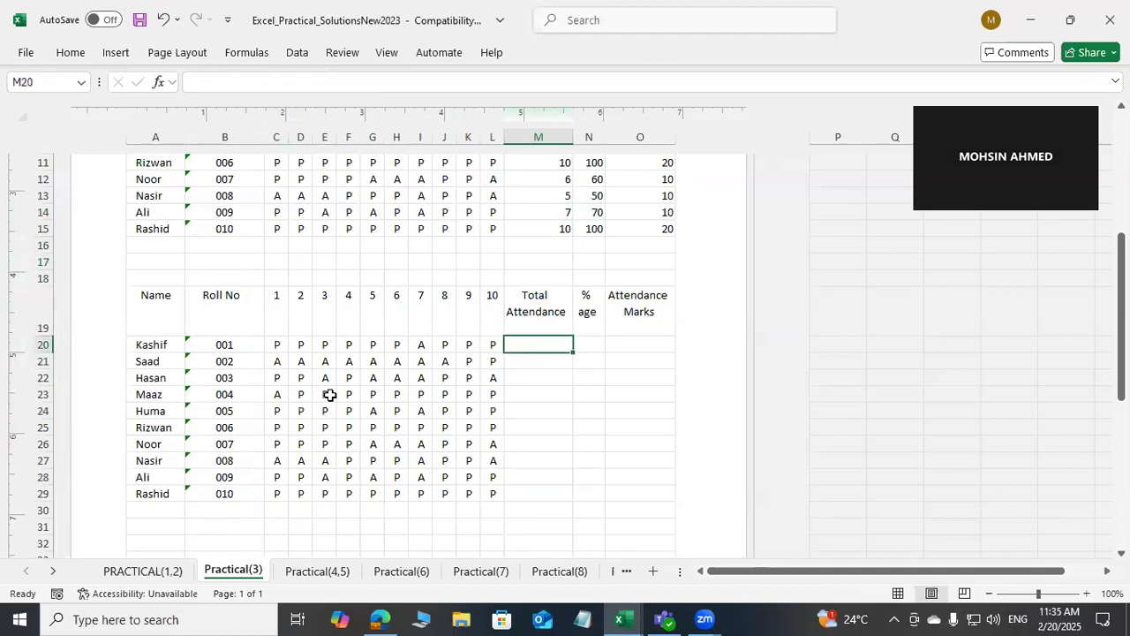
type("=ciyb")
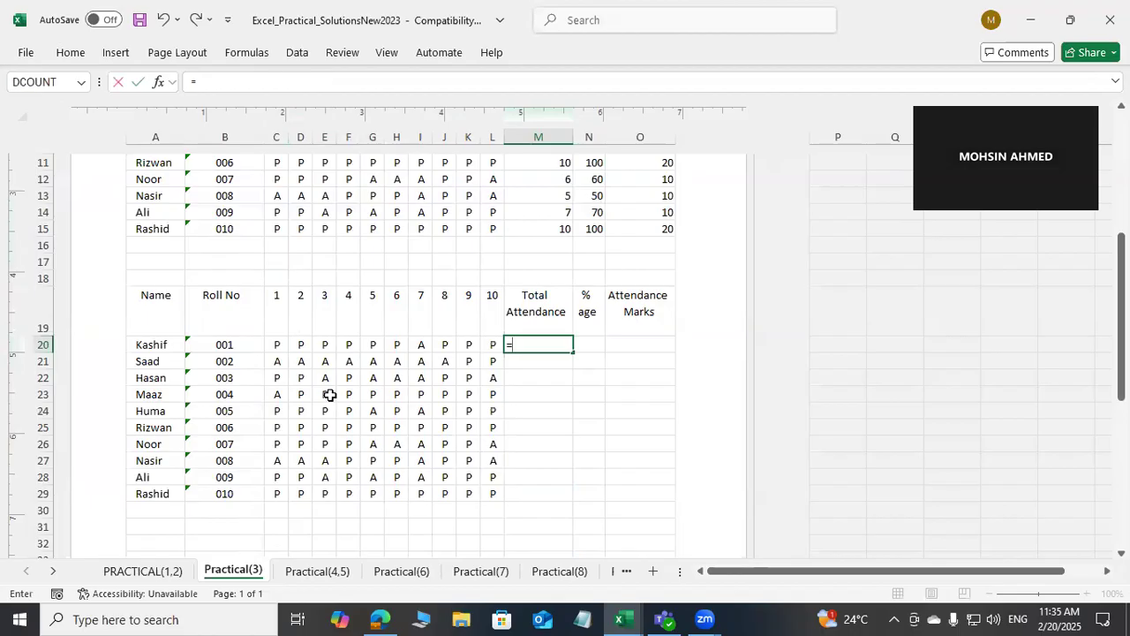
key("BackSpace")
key("BackSpace")
key("BackSpace")
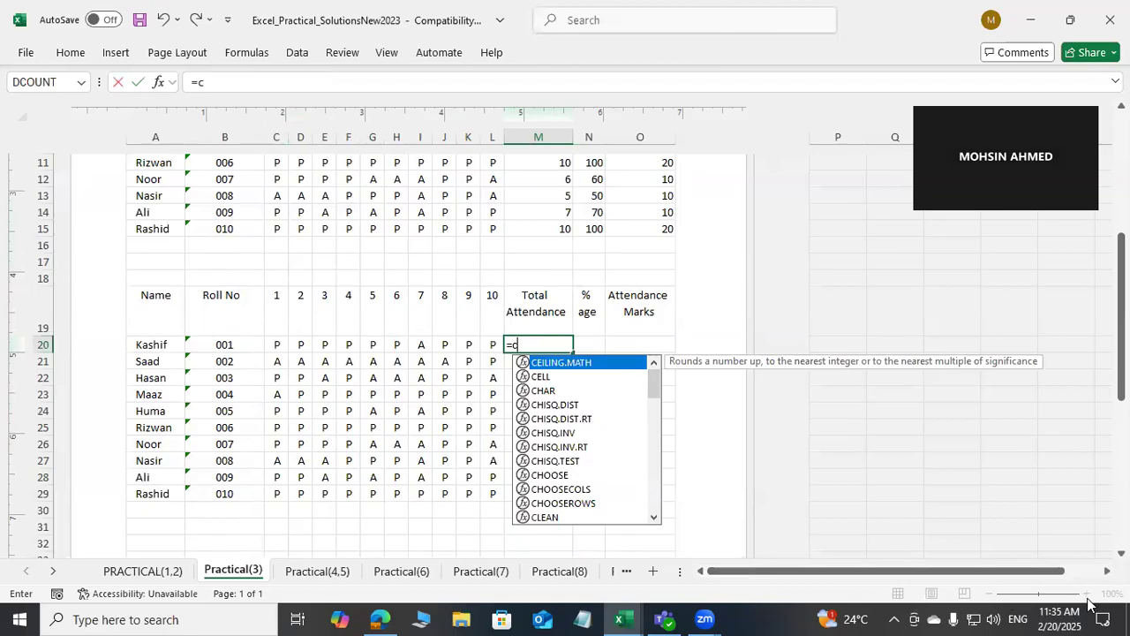
key("Escape")
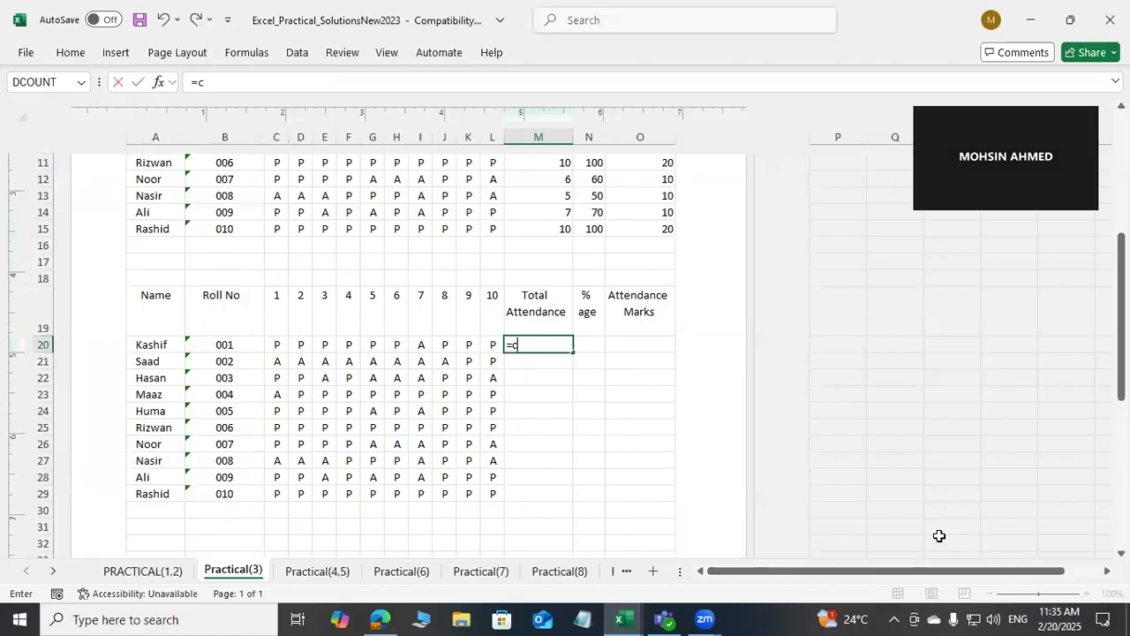
key("Escape")
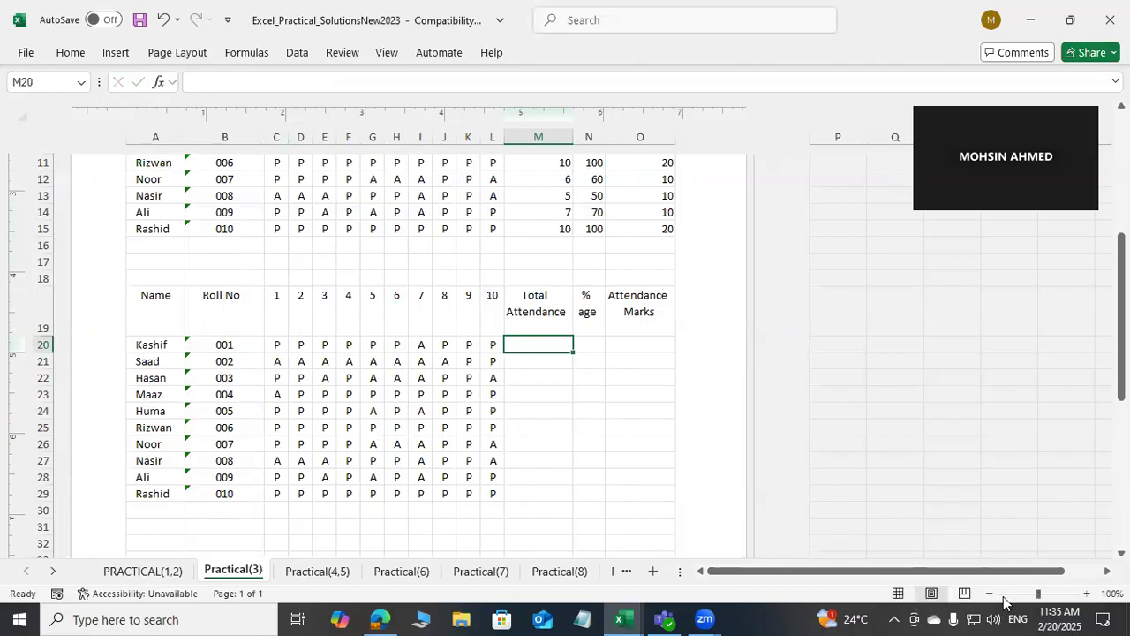
Enter =COUNTIF(C20:L20,"P") in M20 to calculate the first student's total attendance, and check it against the row's absence mark
left_click(1086, 594)
left_click(1086, 593)
left_click(1085, 593)
left_click(1085, 594)
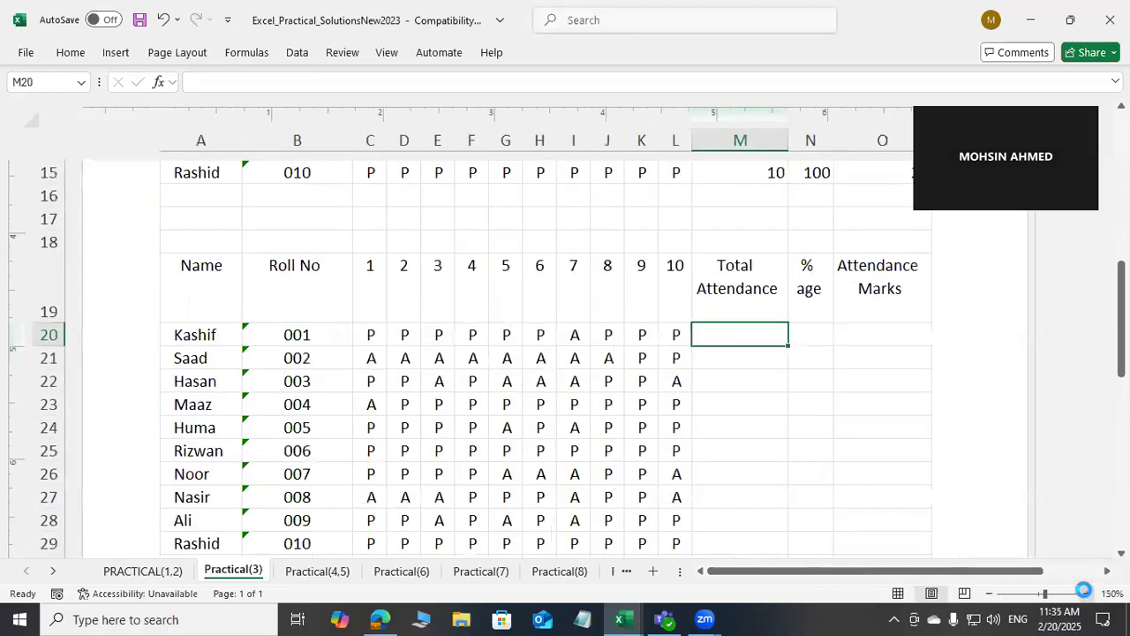
left_click(1085, 593)
left_click(1086, 593)
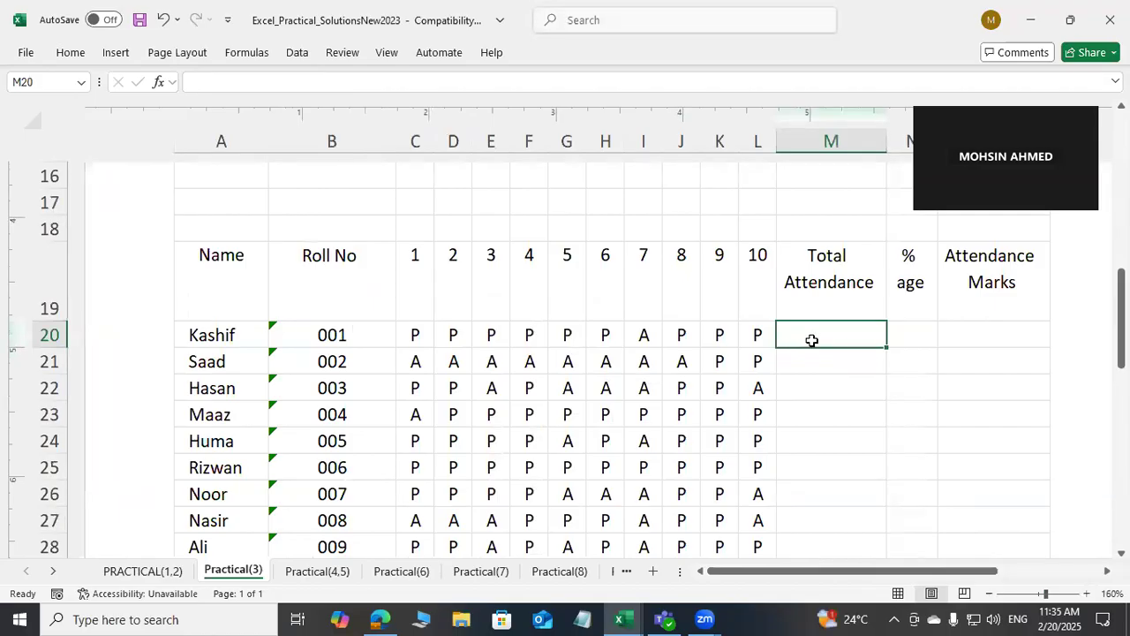
type("=")
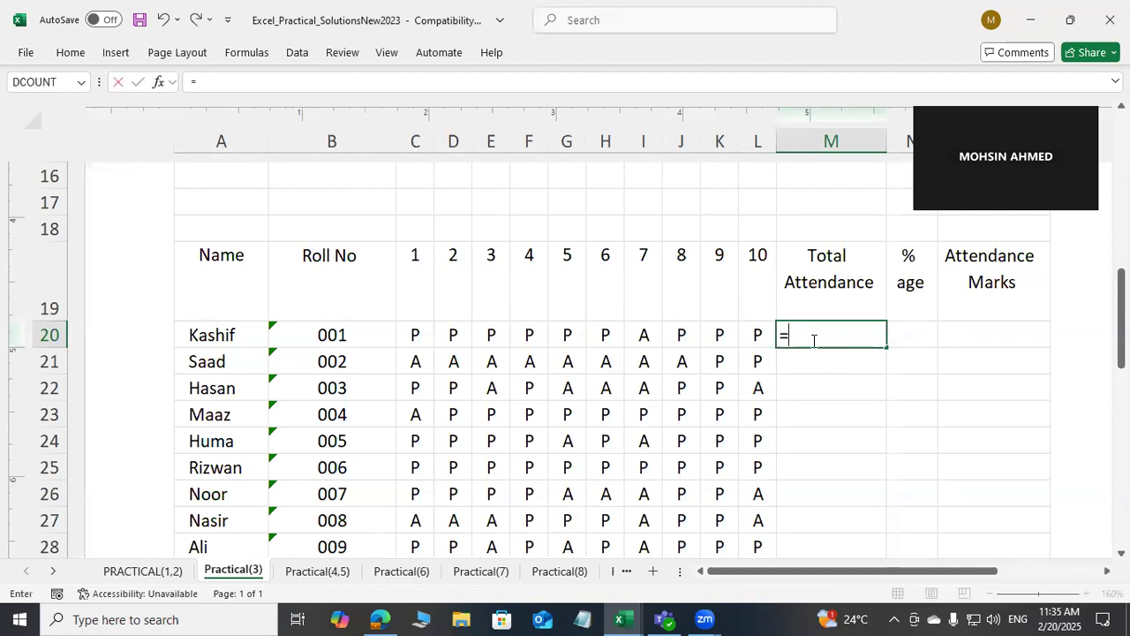
type("c20")
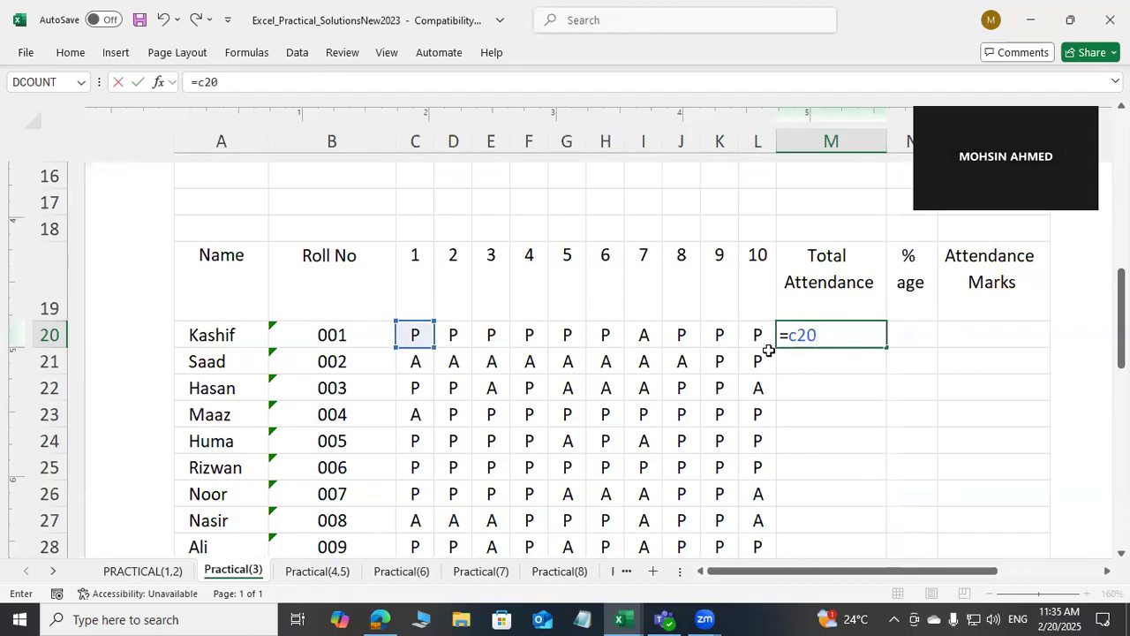
key("BackSpace")
key("BackSpace")
key("BackSpace")
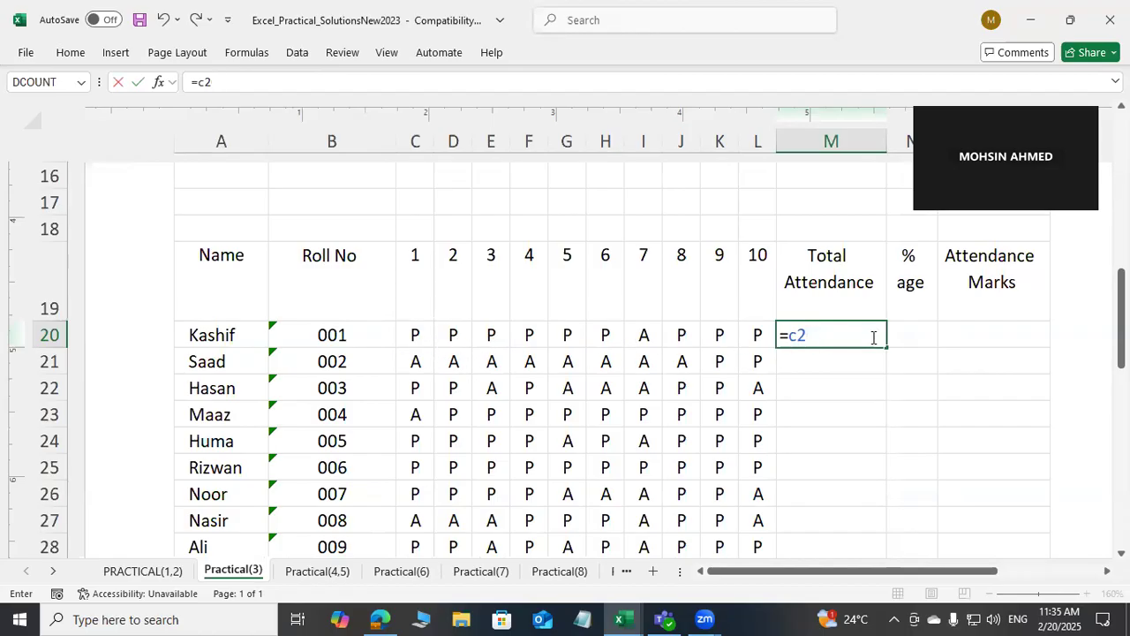
type("cou")
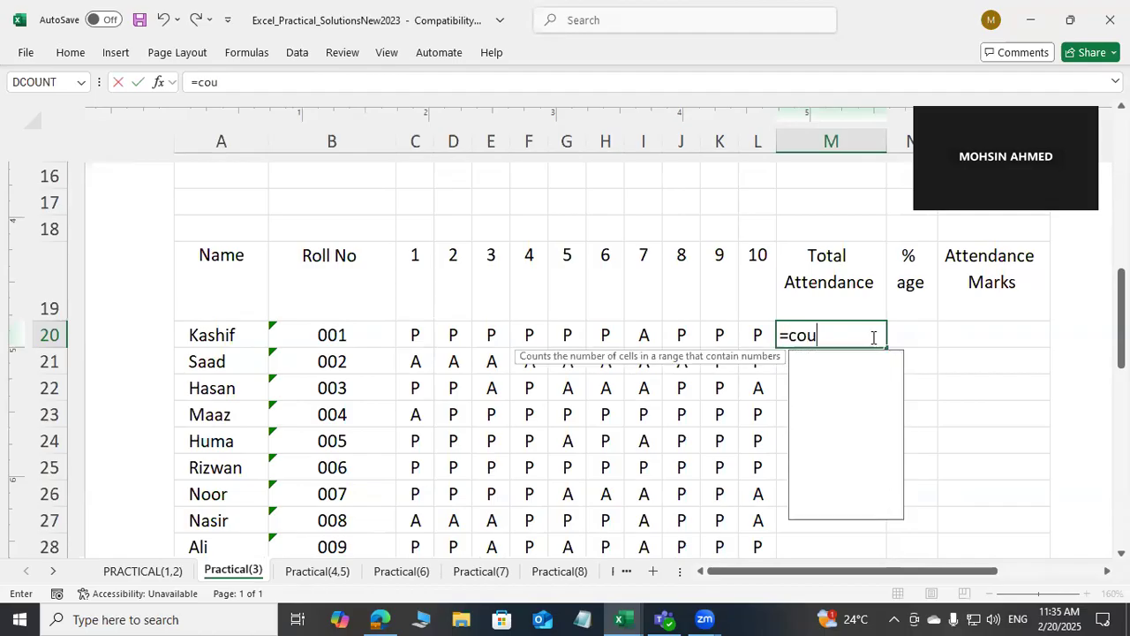
type("ntif")
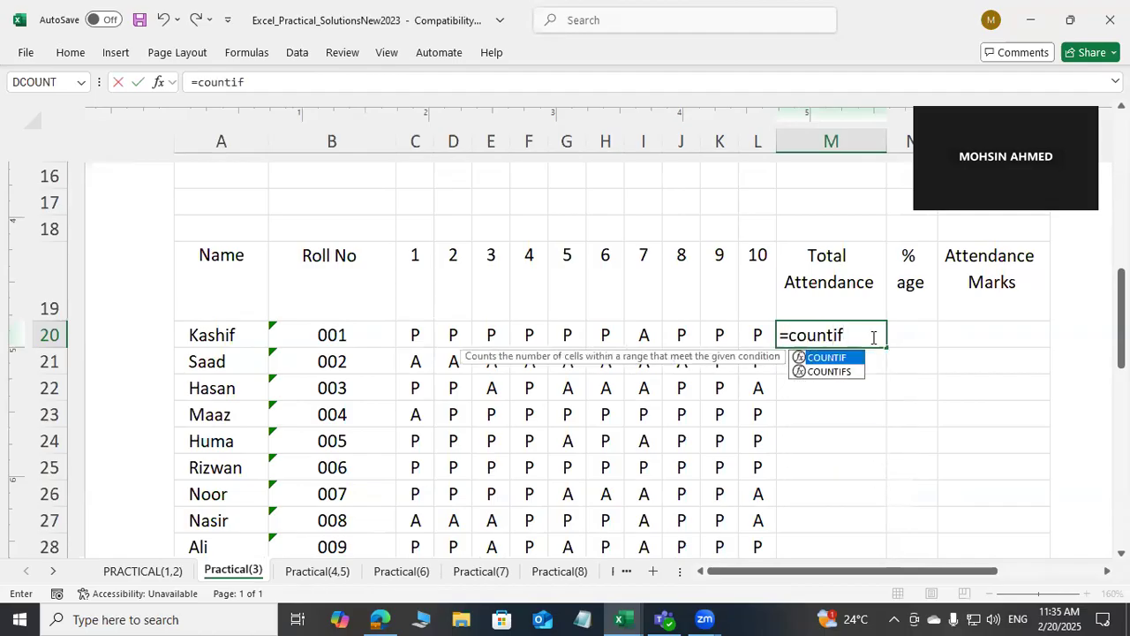
type("(")
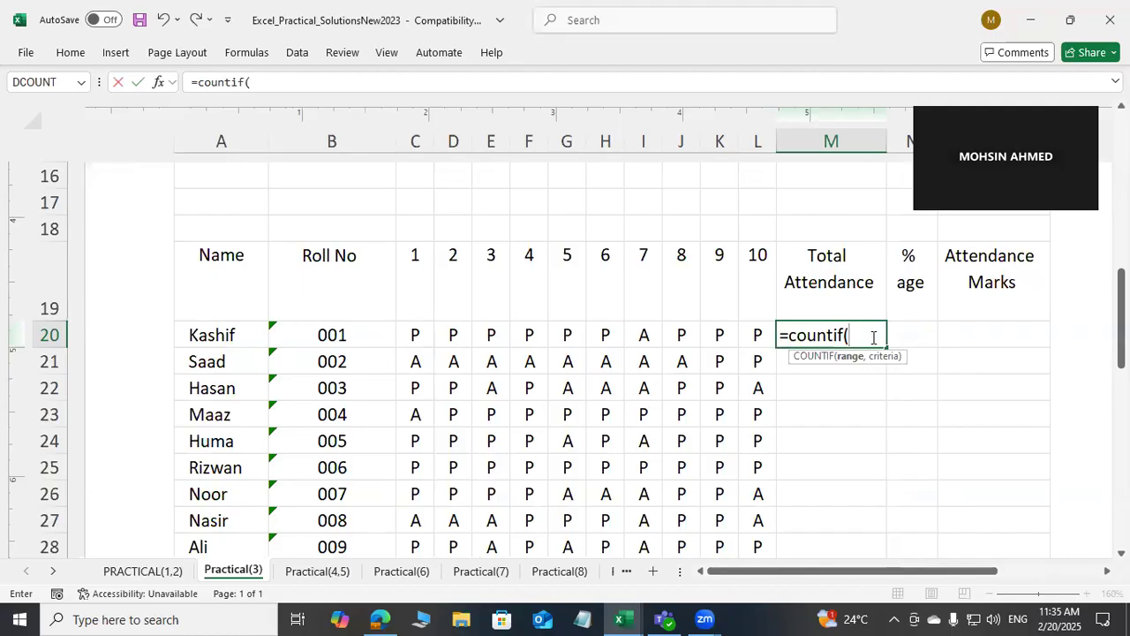
type("c")
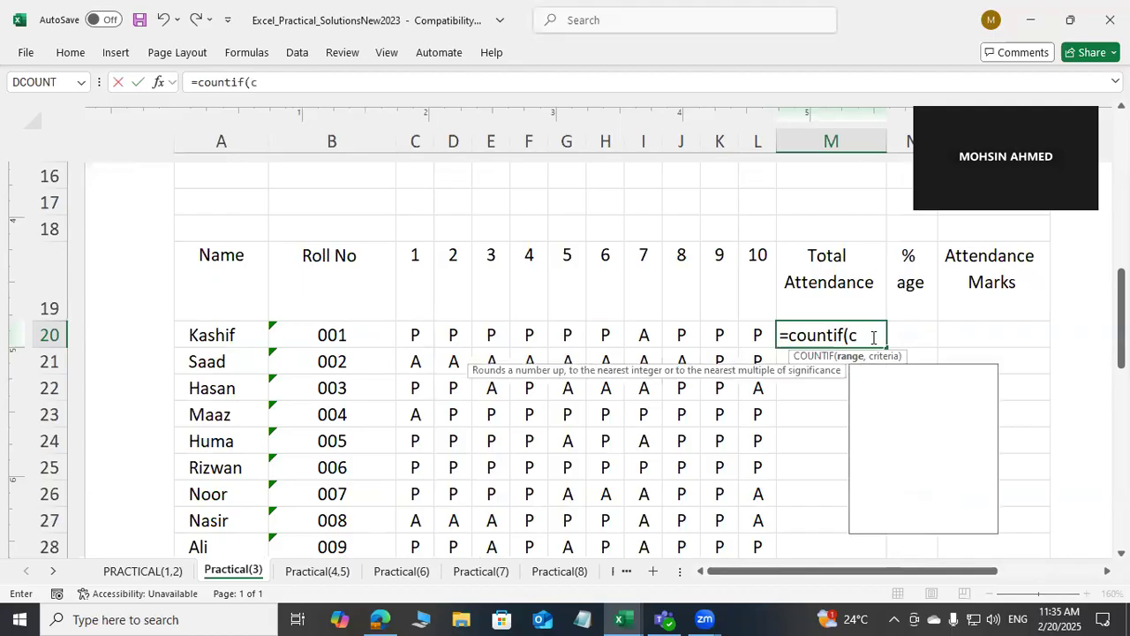
type("20..")
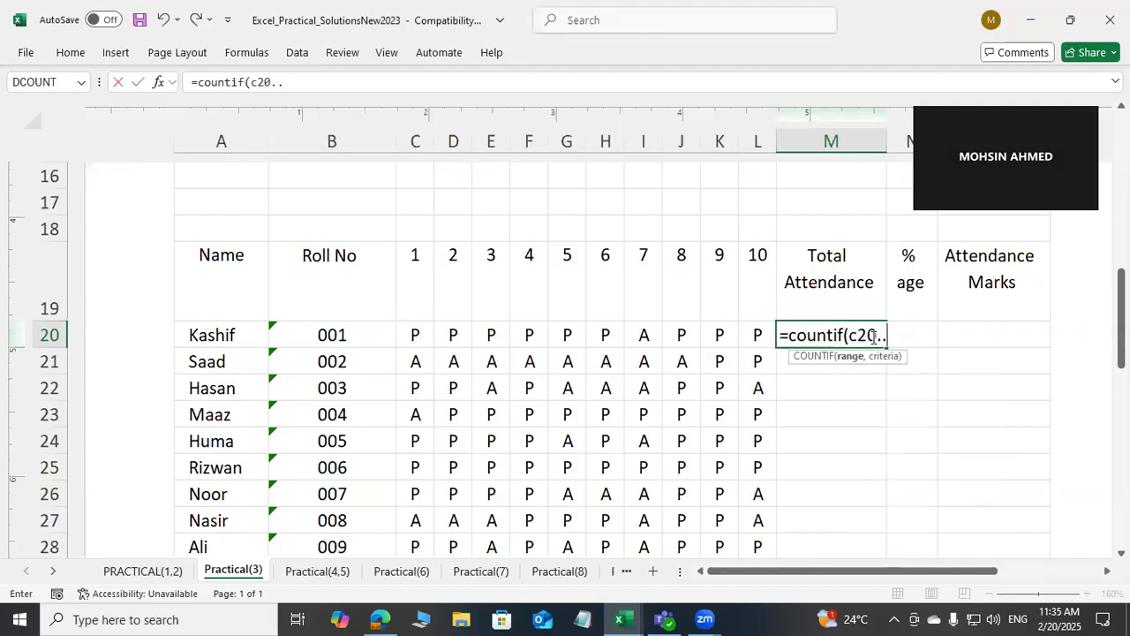
left_click(757, 337)
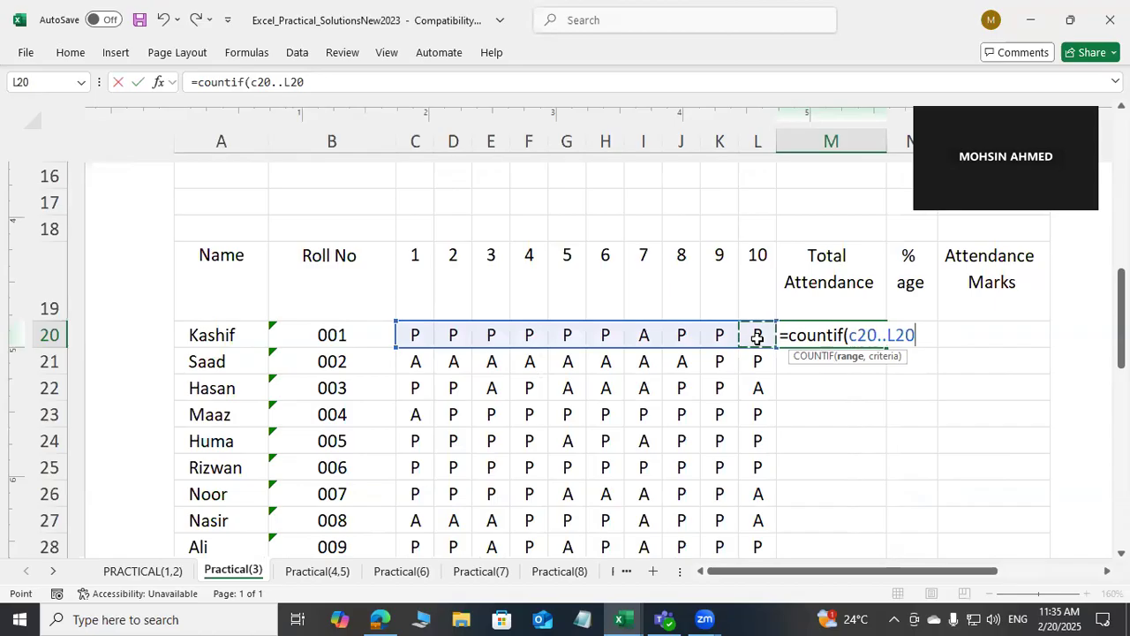
type(",")
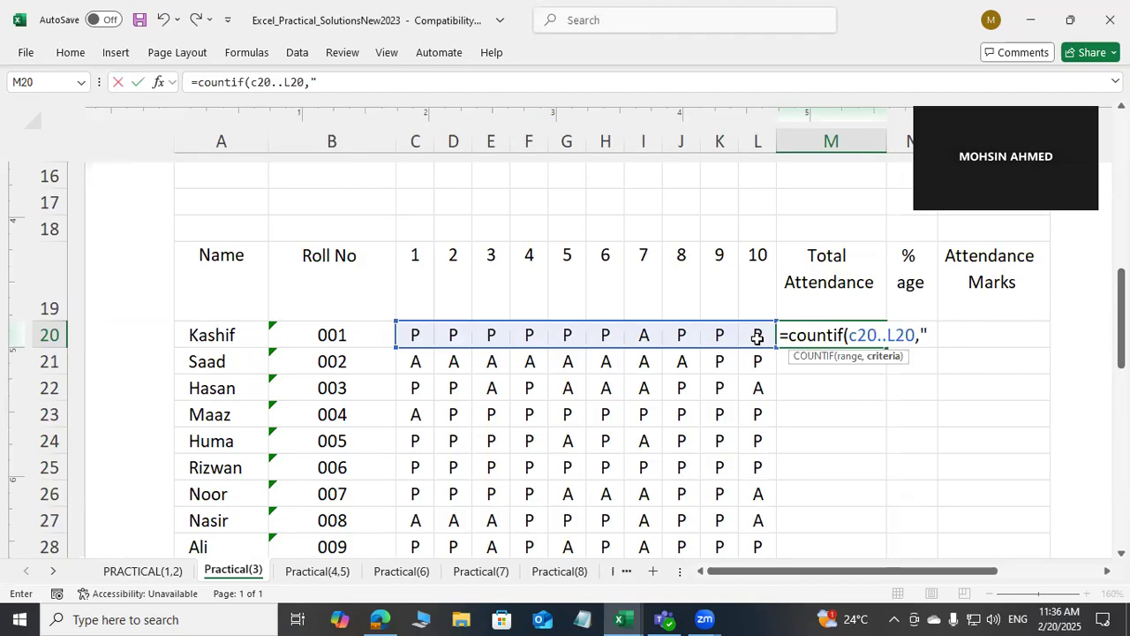
type("P ")
type(")")
key("Return")
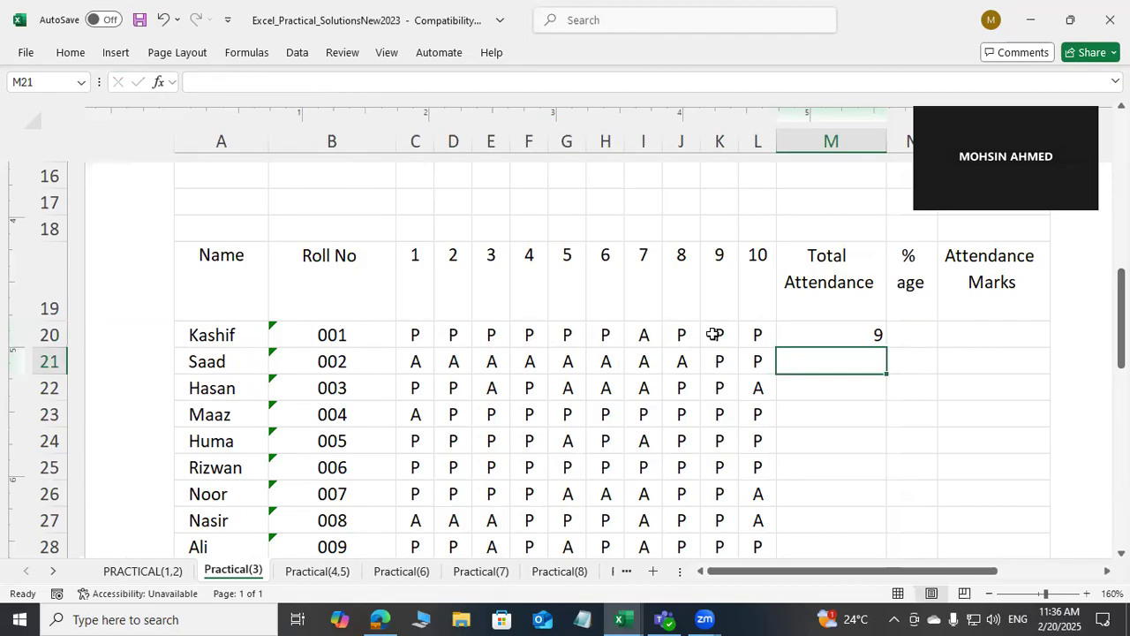
left_click(645, 334)
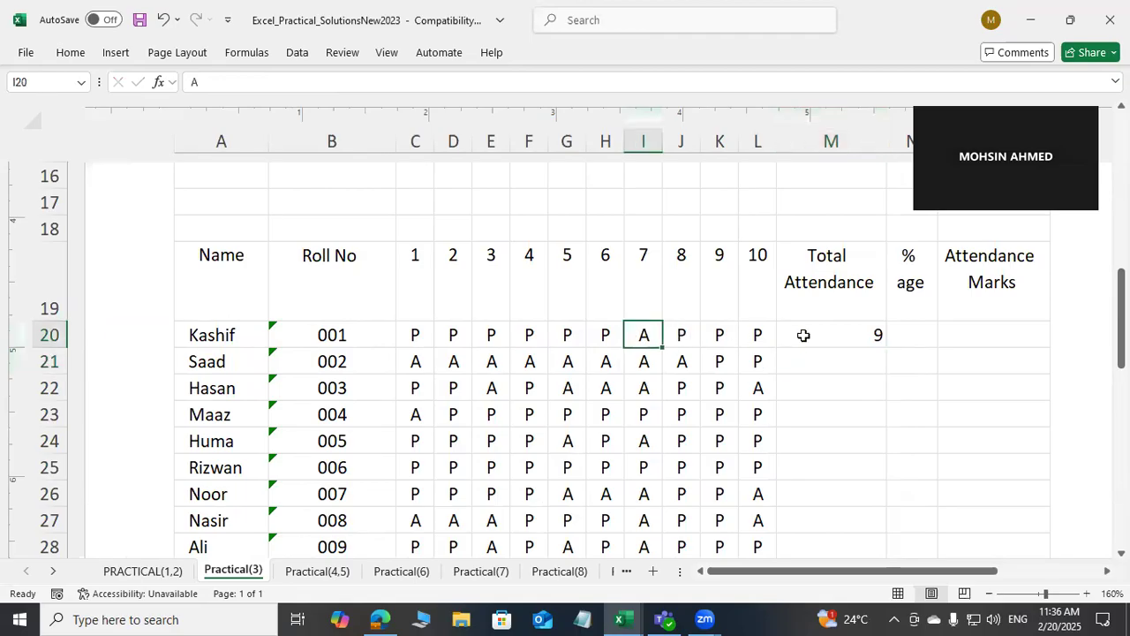
left_click(815, 332)
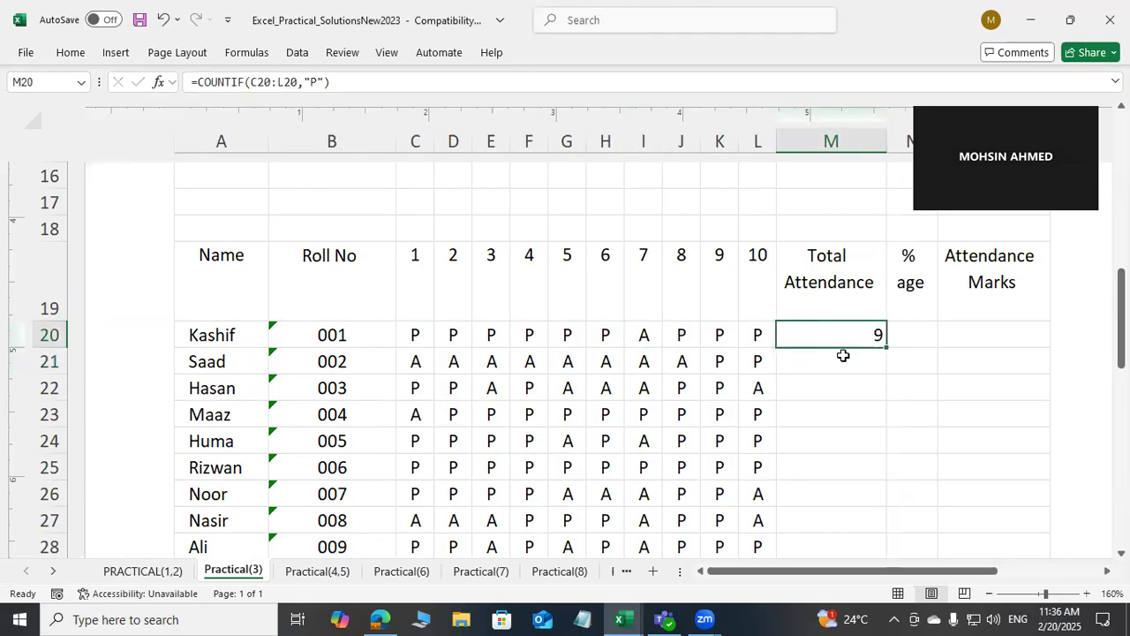
Try to calculate the second student's total attendance in M21 with =countif(c21..l21)
left_click(837, 362)
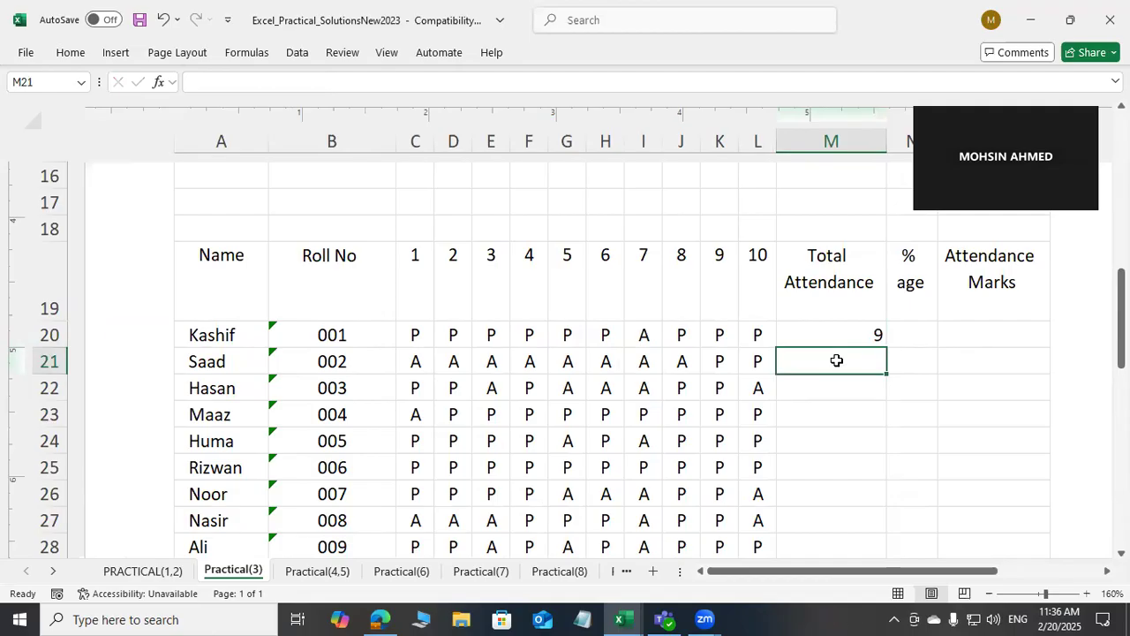
type("=")
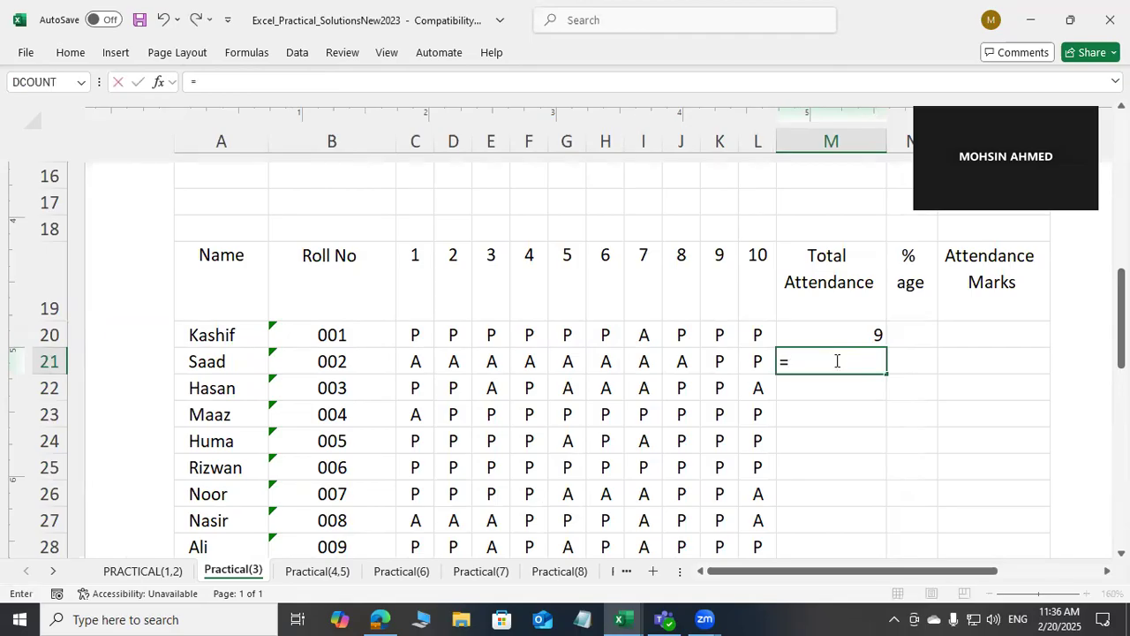
type("countif")
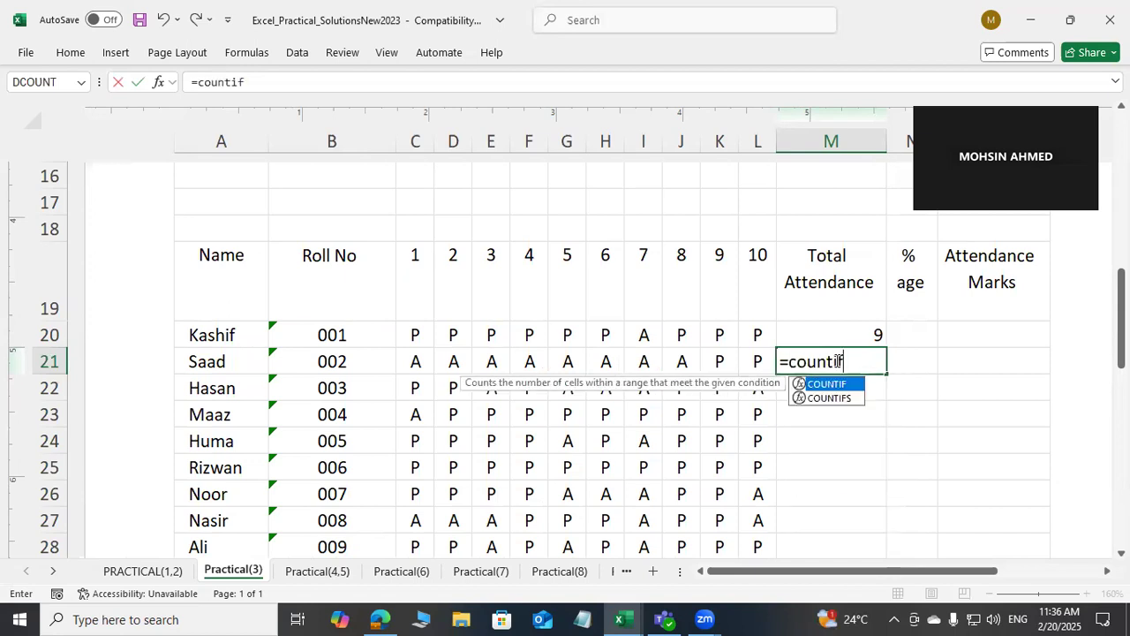
type("(c21..l21")
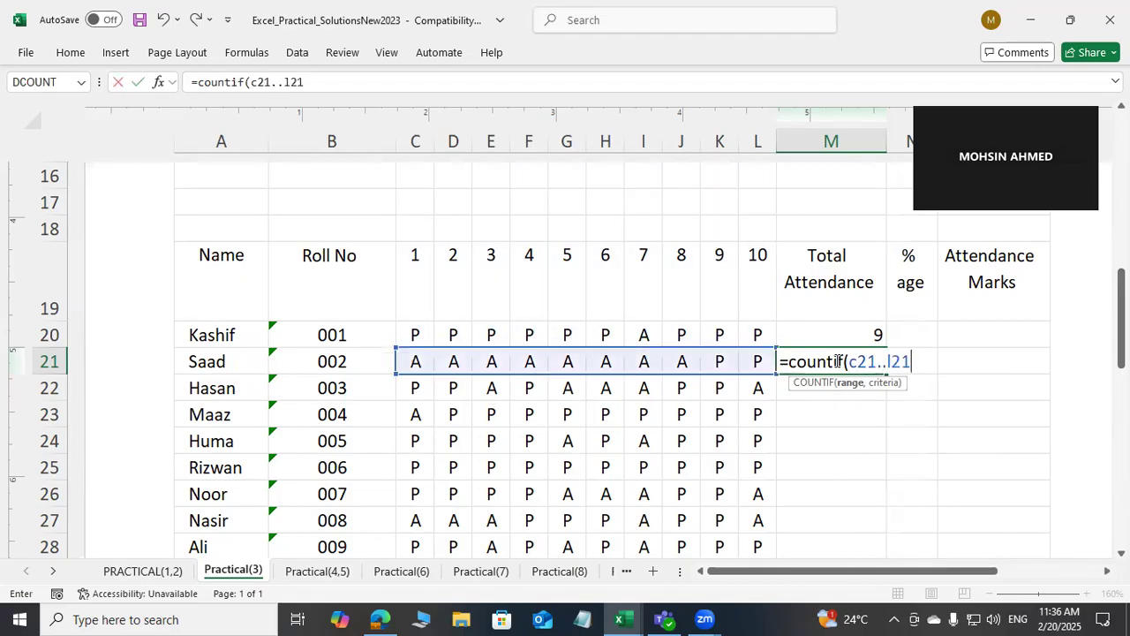
type(")")
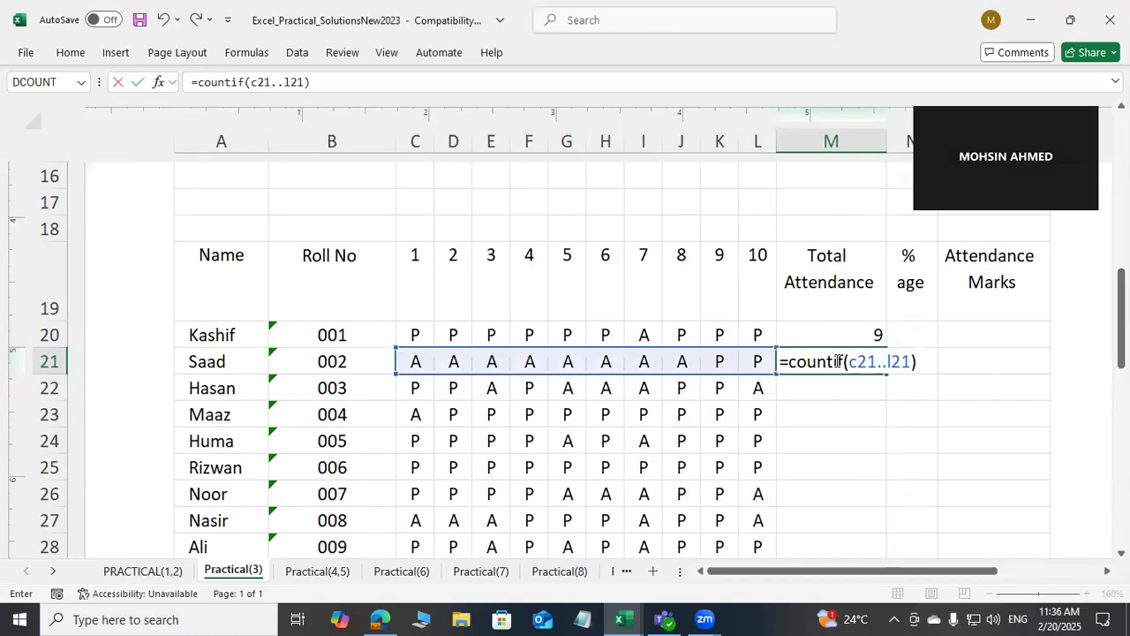
key("Return")
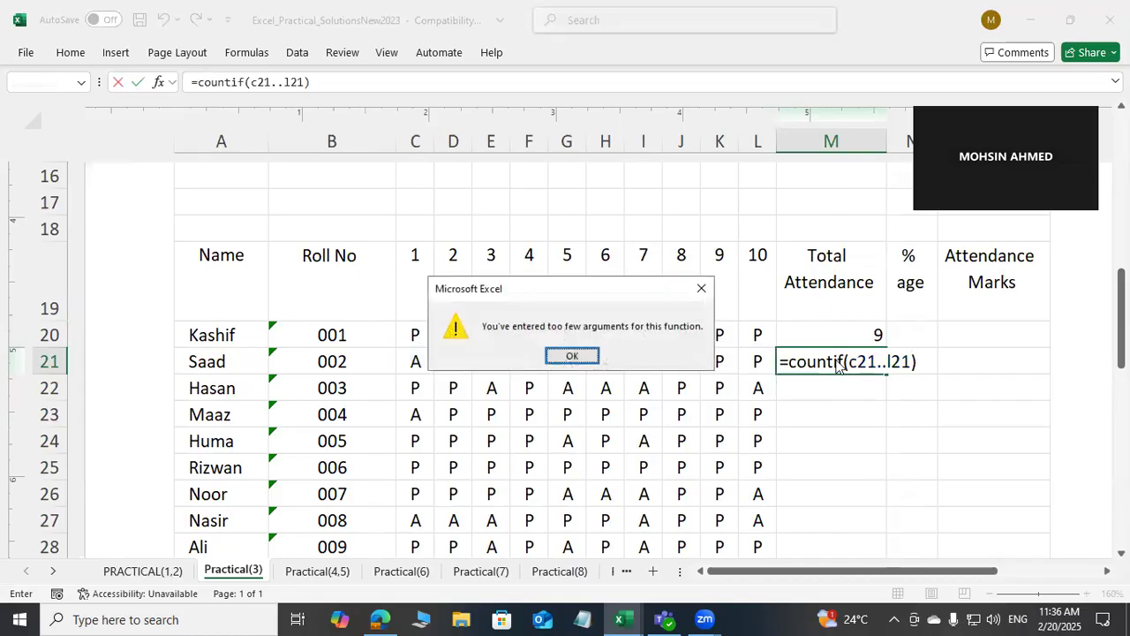
key("Return")
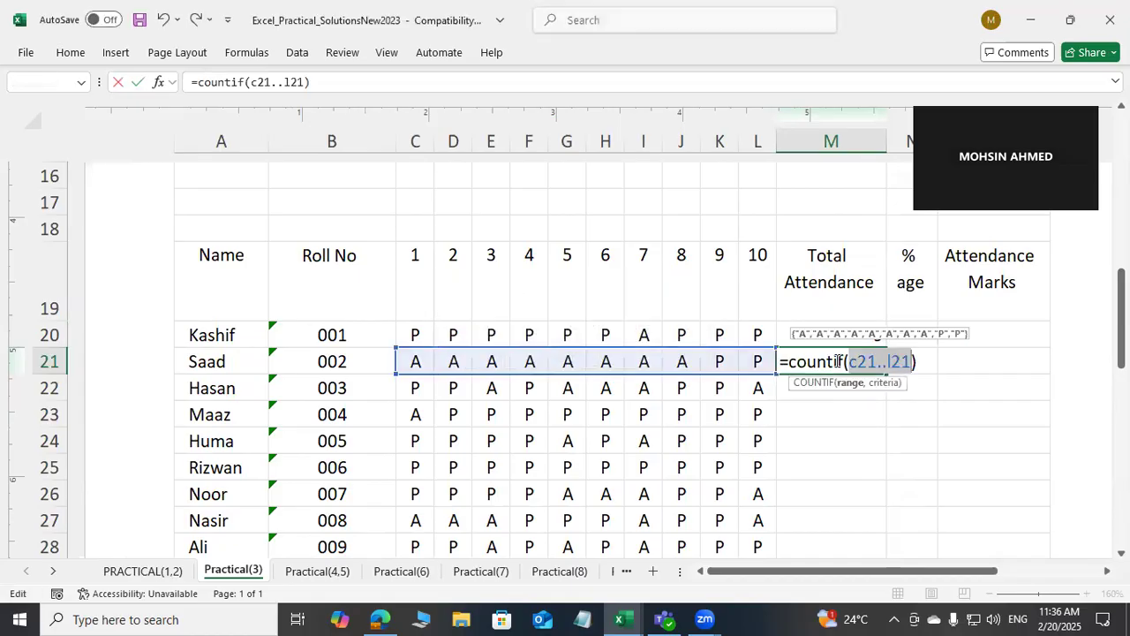
Replace the range in M21's unfinished formula and enter it as =countif(c21..k21,"P")
key("BackSpace")
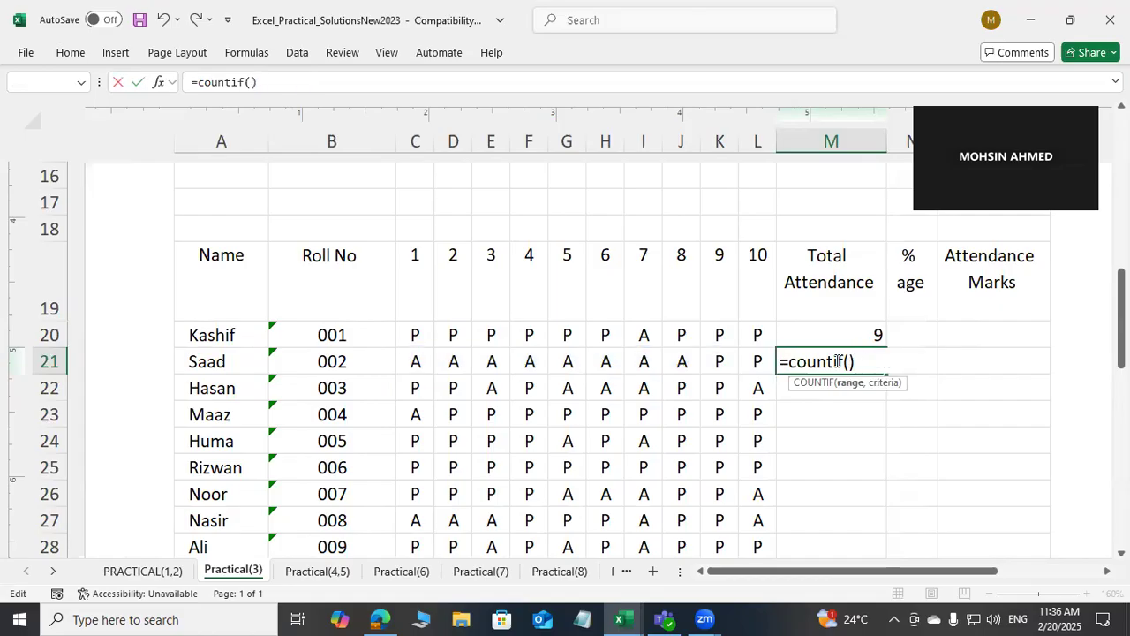
type("c")
type("21,,k")
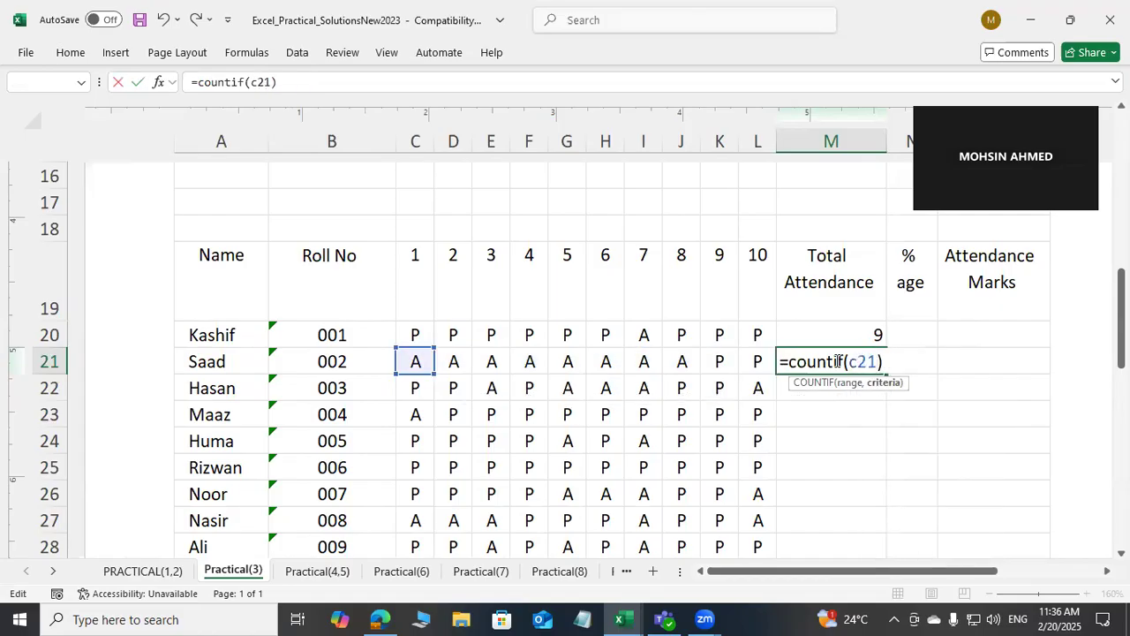
key("BackSpace")
key("BackSpace")
key("BackSpace")
type(".,")
key("BackSpace")
type(".k21")
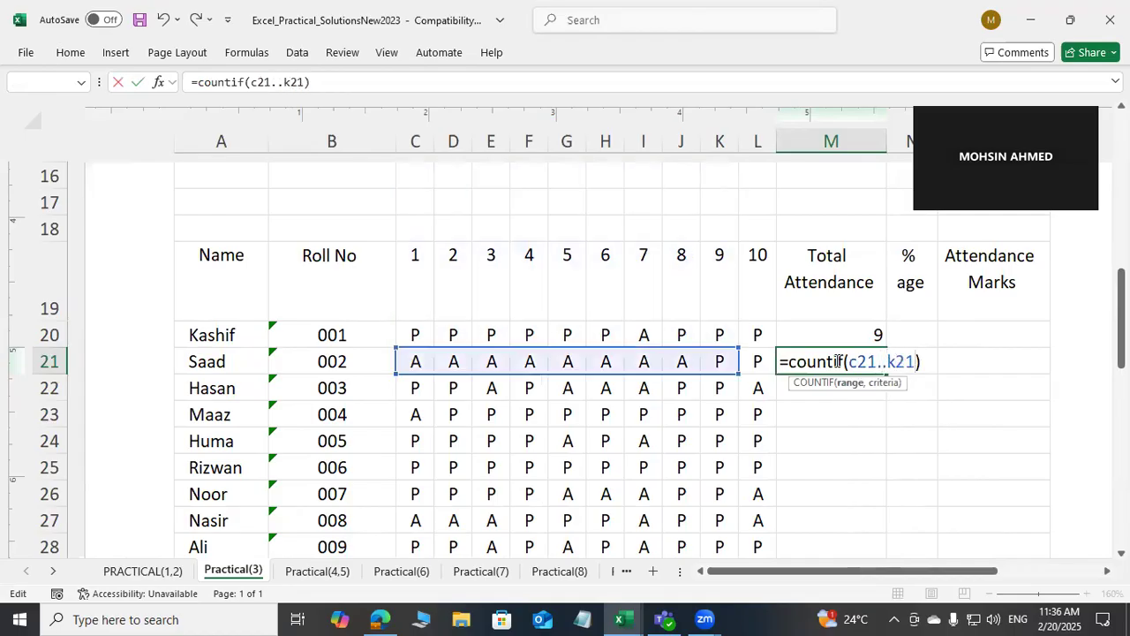
type("m")
key("BackSpace")
type(",\"P\"")
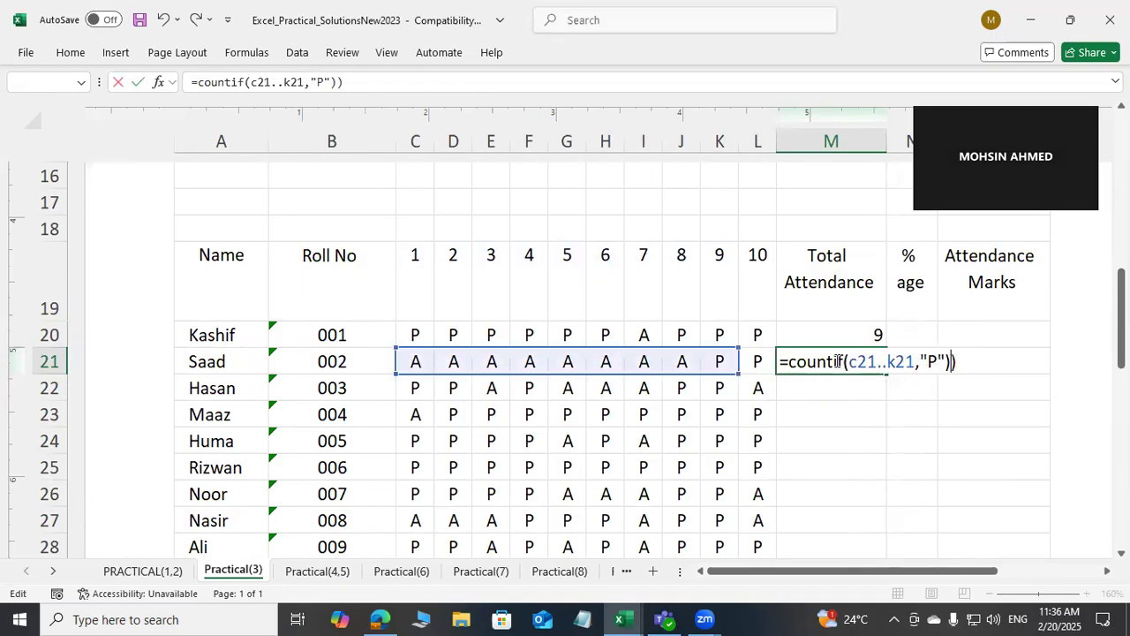
type(")")
key("Return")
key("Return")
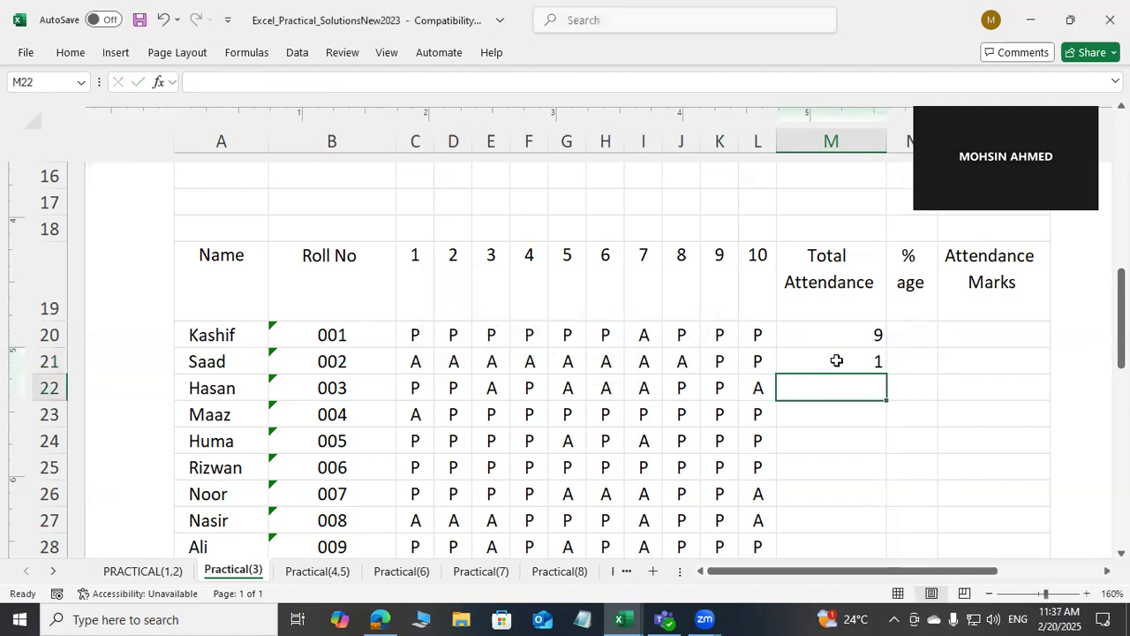
Correct the counted range in the second student's Total Attendance formula in M21 to C21:L21
left_click(837, 360)
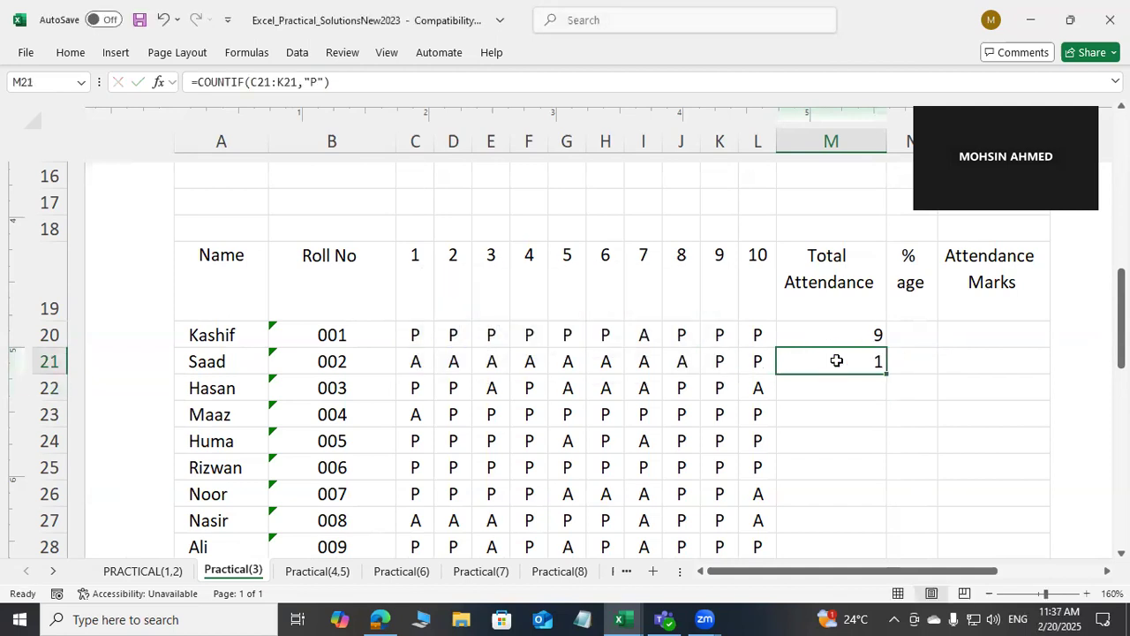
key("Return")
left_click(836, 360)
left_click(284, 82)
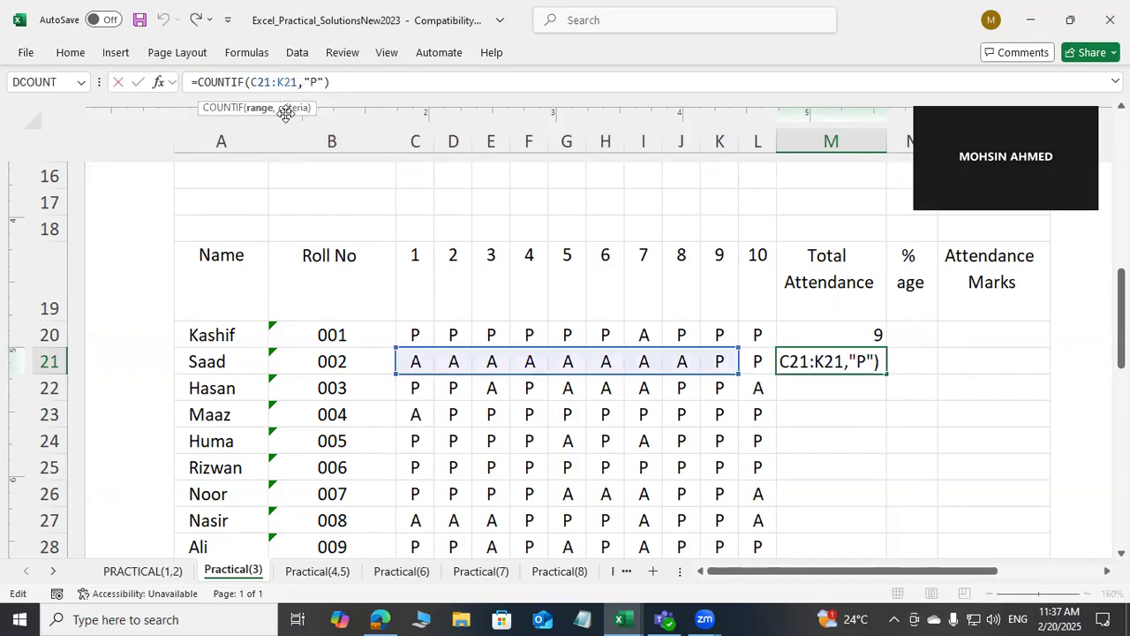
key("BackSpace")
type("L")
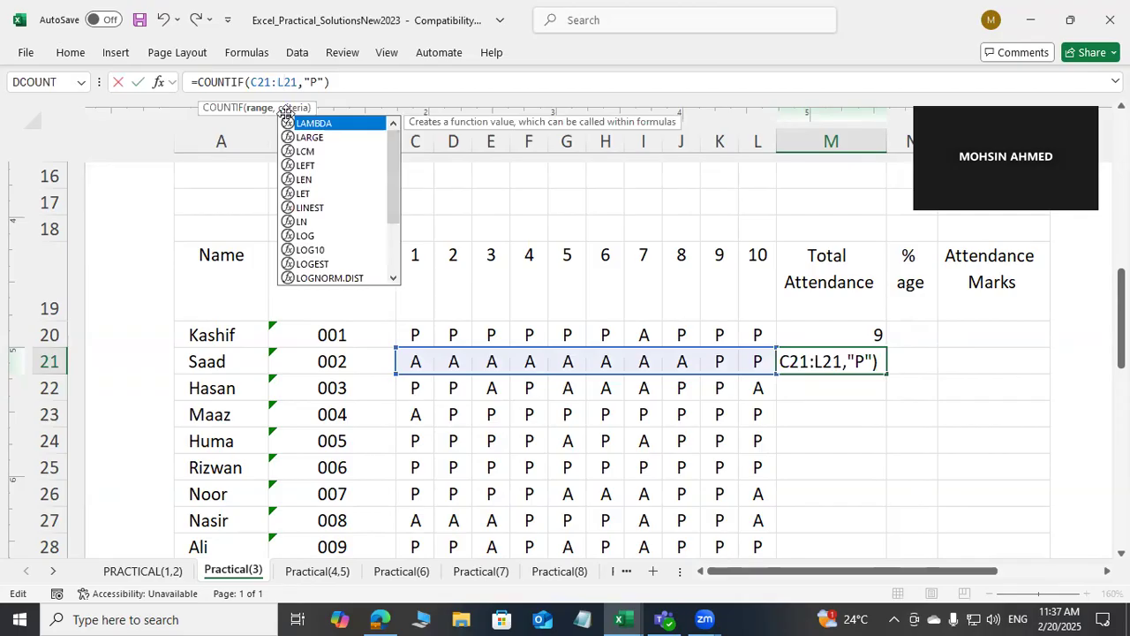
key("Return")
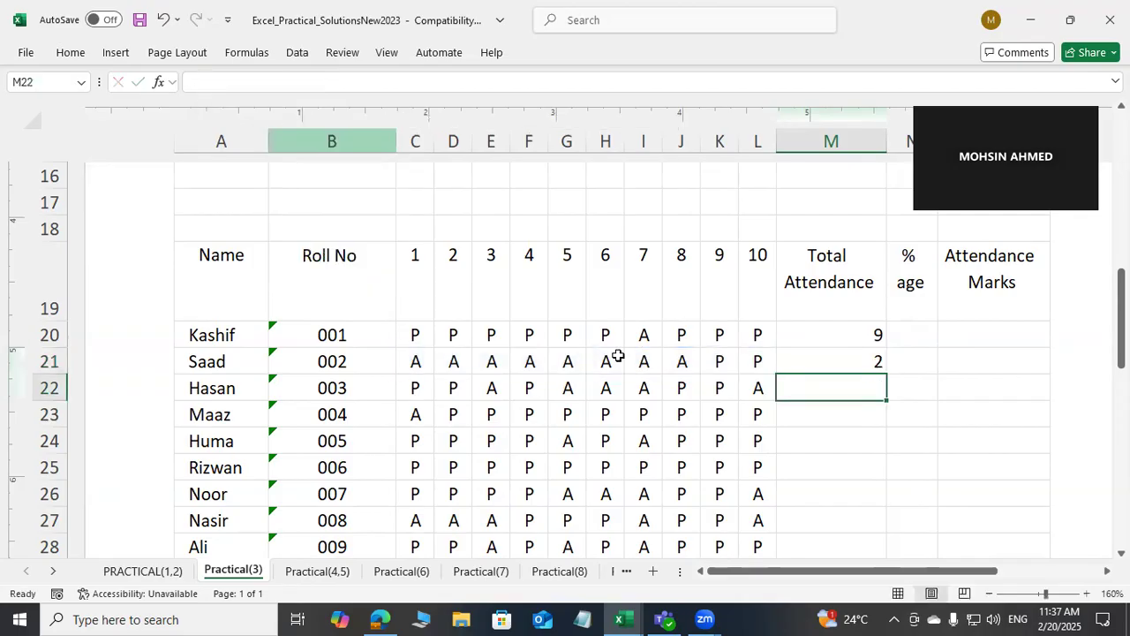
Fill the Total Attendance formula from M21 down through M29 for the remaining students
key("Down")
key("Down")
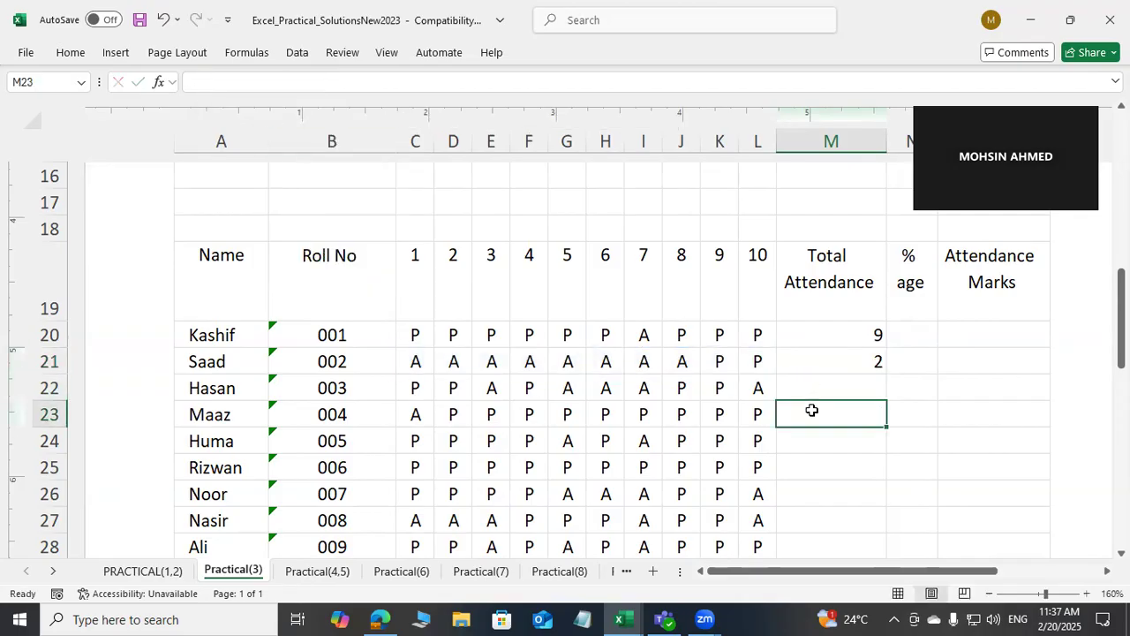
key("Down")
key("Down")
key("Down")
scroll(820, 525, "down", 1)
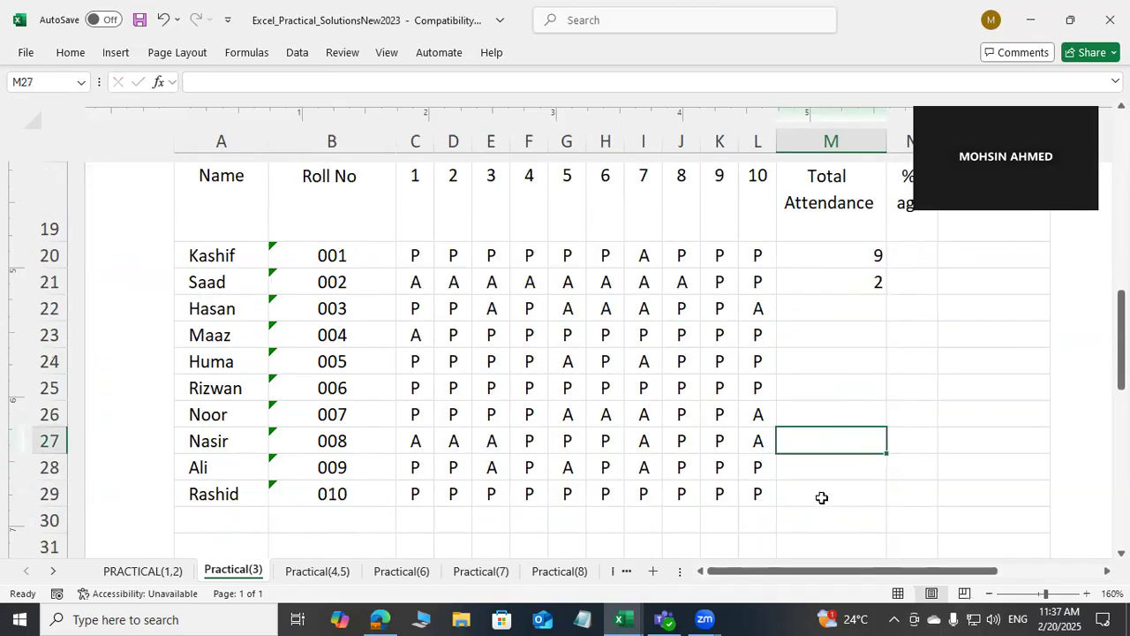
key("Down")
key("Down")
key("Down")
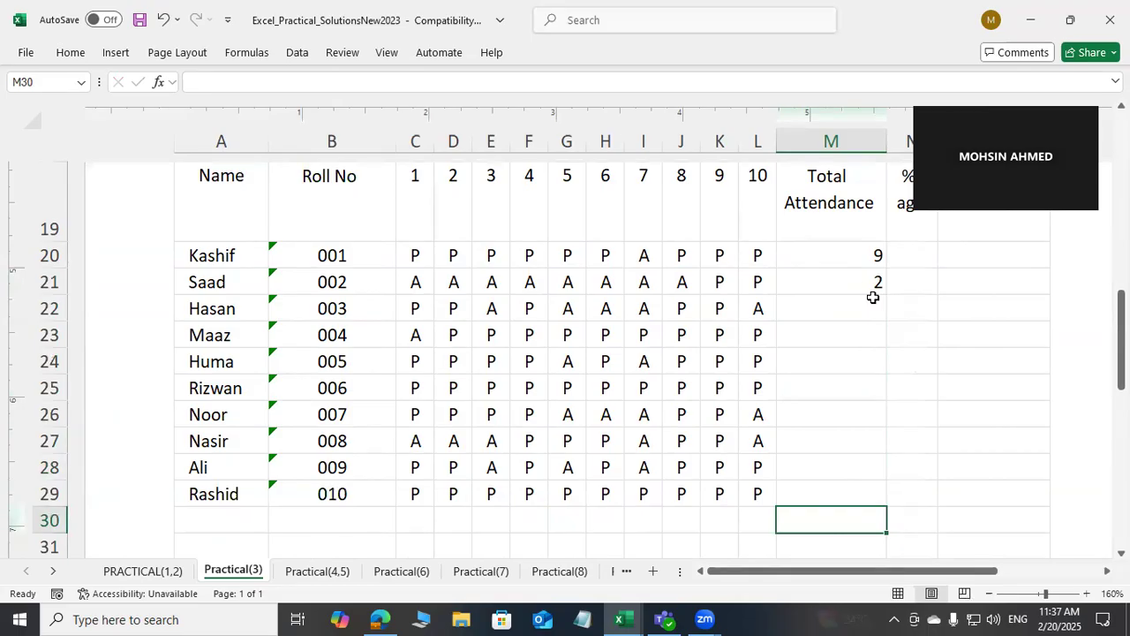
left_click(872, 281)
left_click_drag(886, 297, 895, 497)
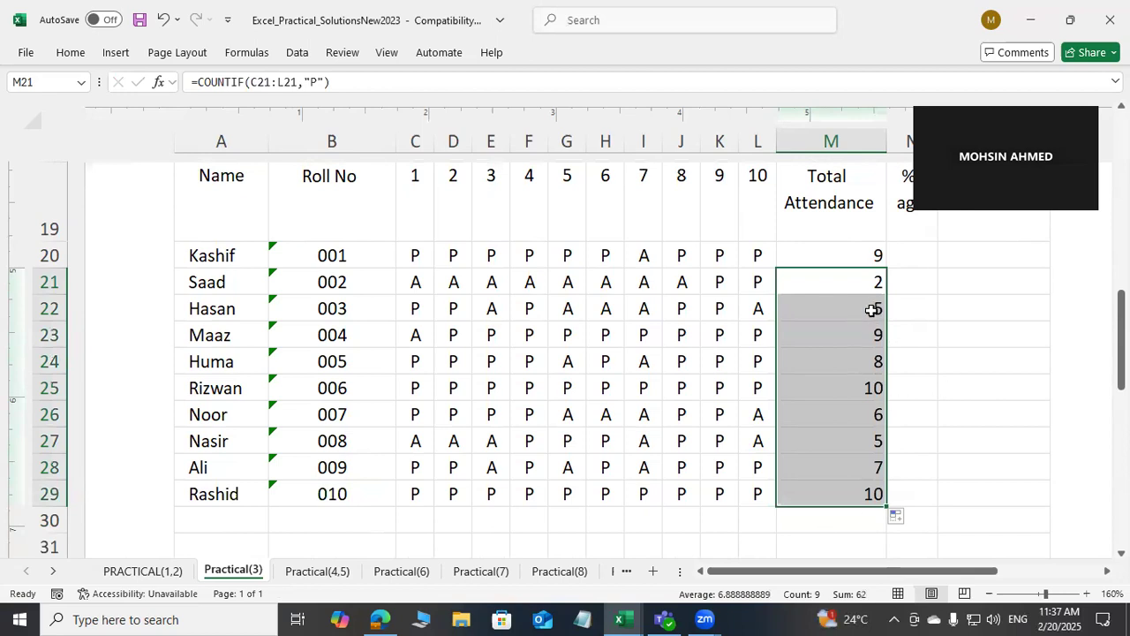
Examine the original table's percentage formula in N15
left_click(911, 255)
scroll(895, 298, "up", 3)
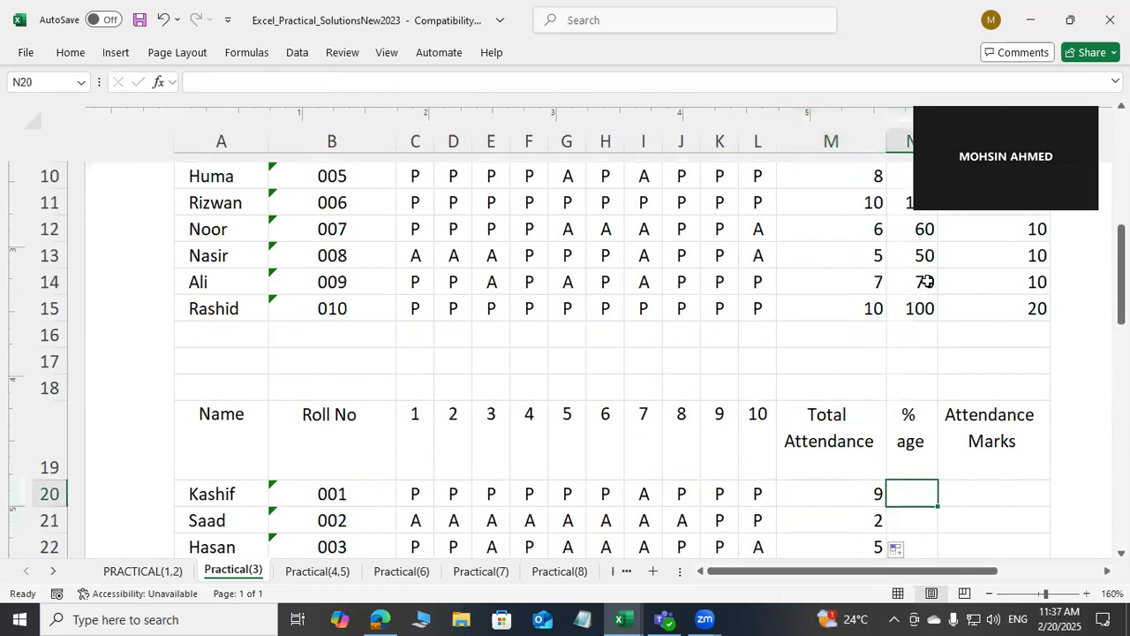
left_click(919, 304)
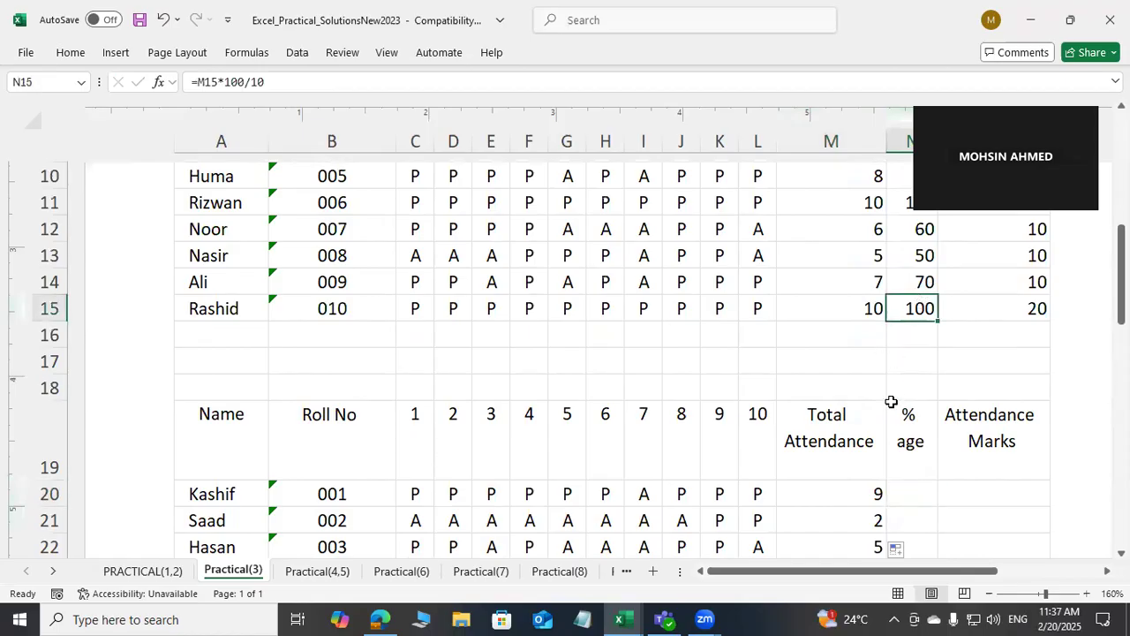
scroll(892, 402, "down", 1)
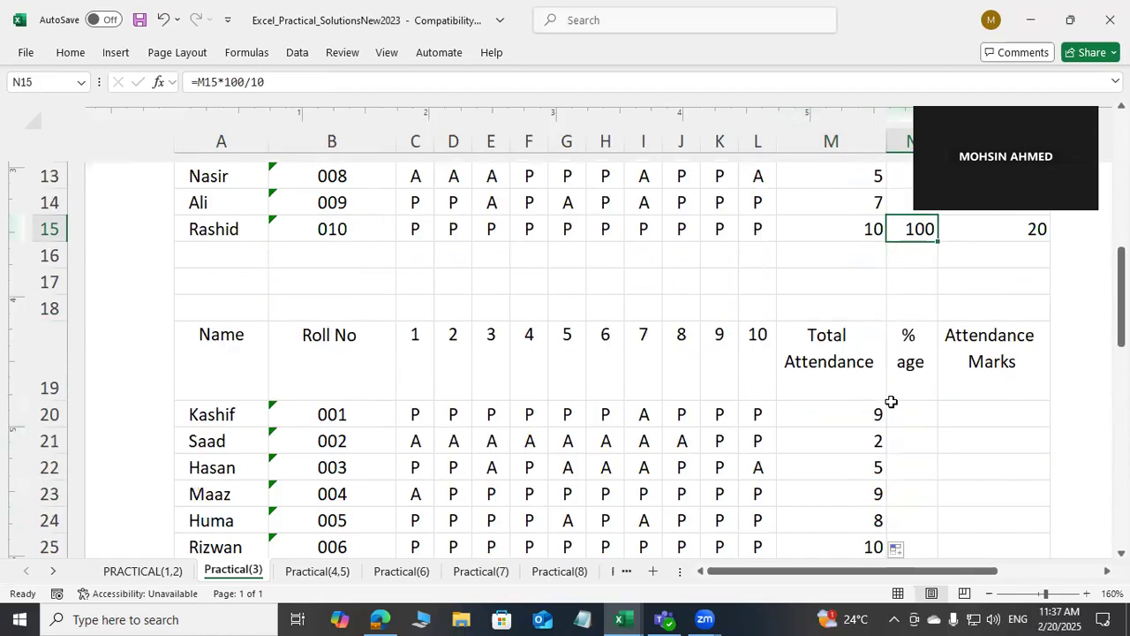
Calculate the first student's attendance percentage by entering =m20*100/10 in N20
left_click(891, 401)
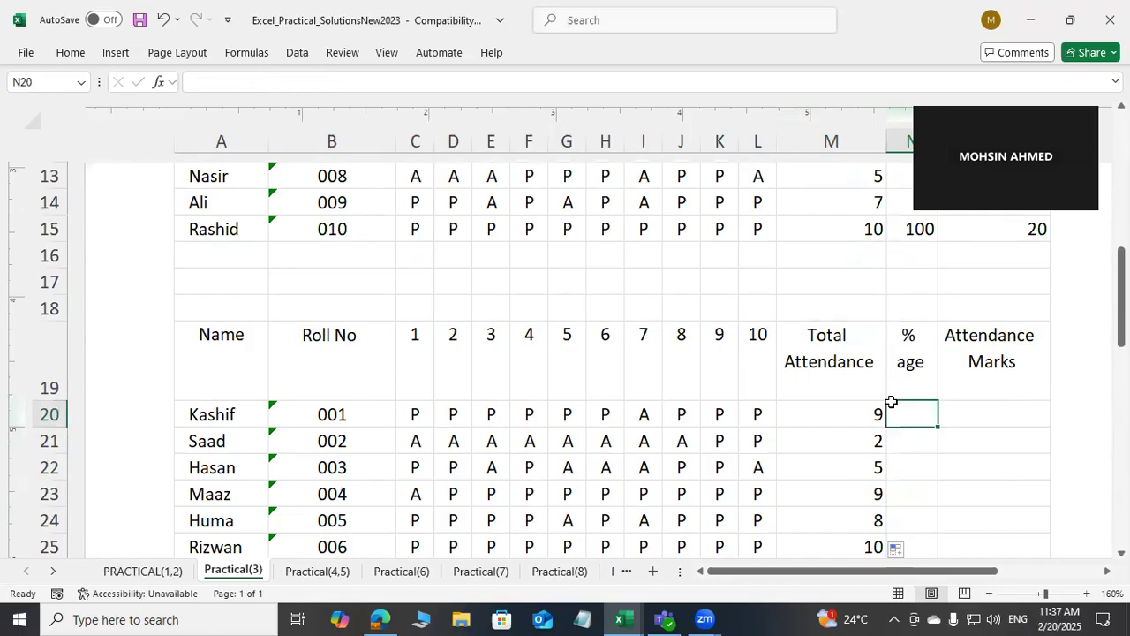
type("=m")
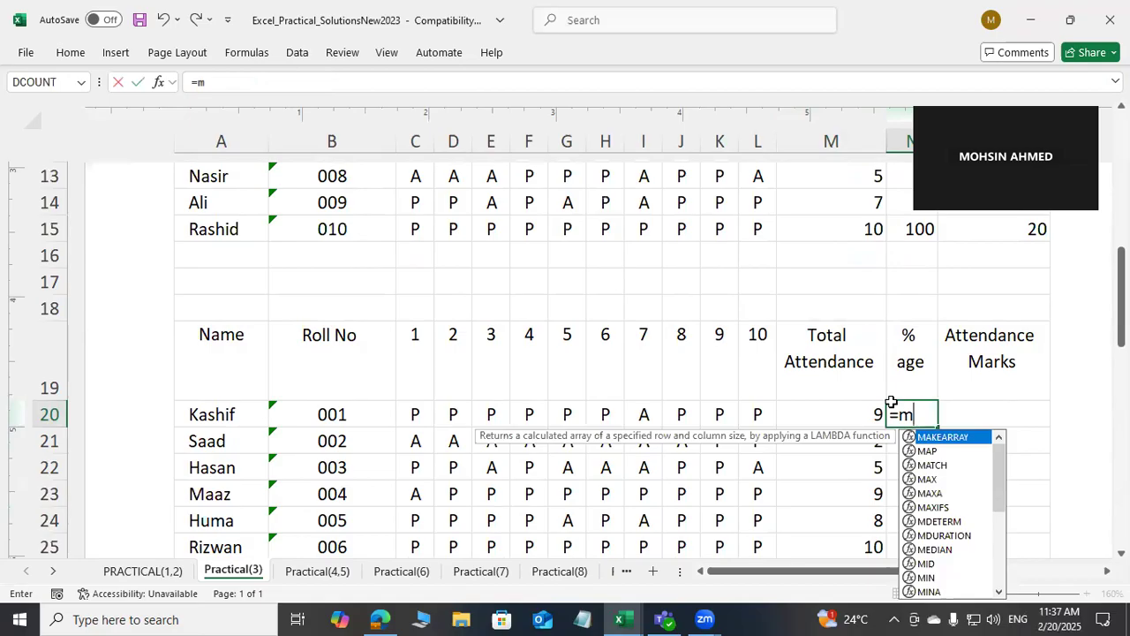
type("20")
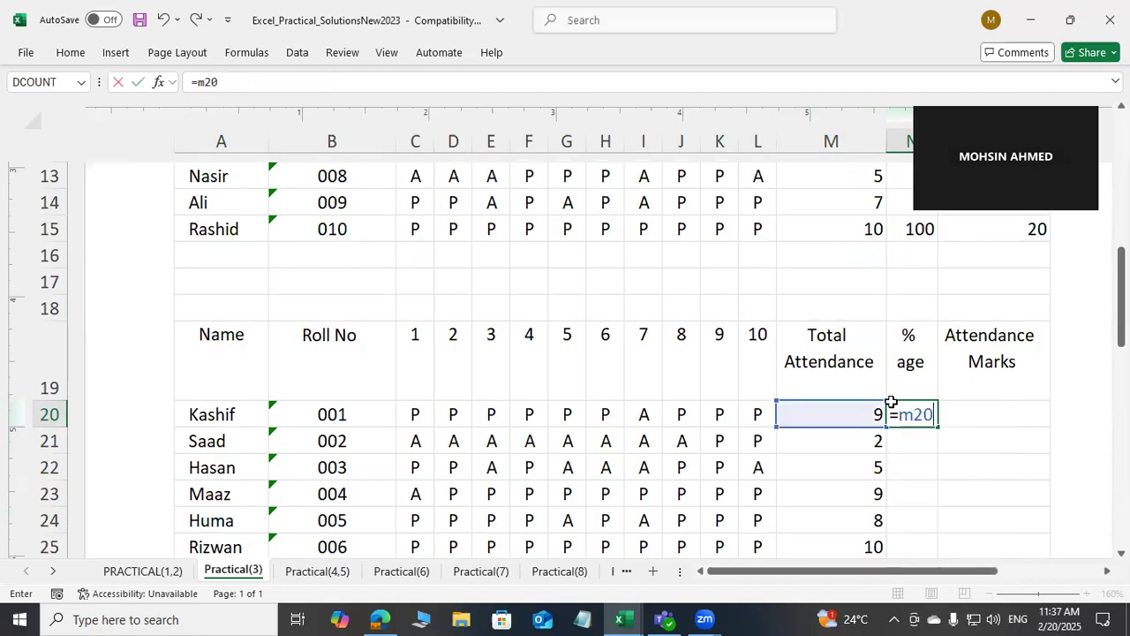
type("*100/10")
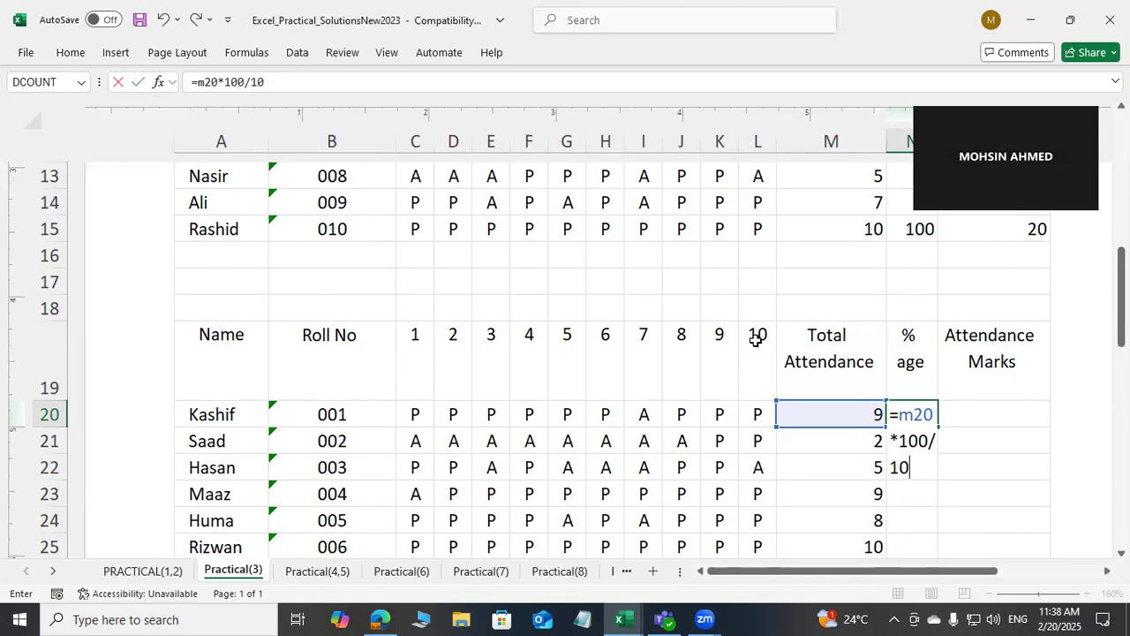
key("Return")
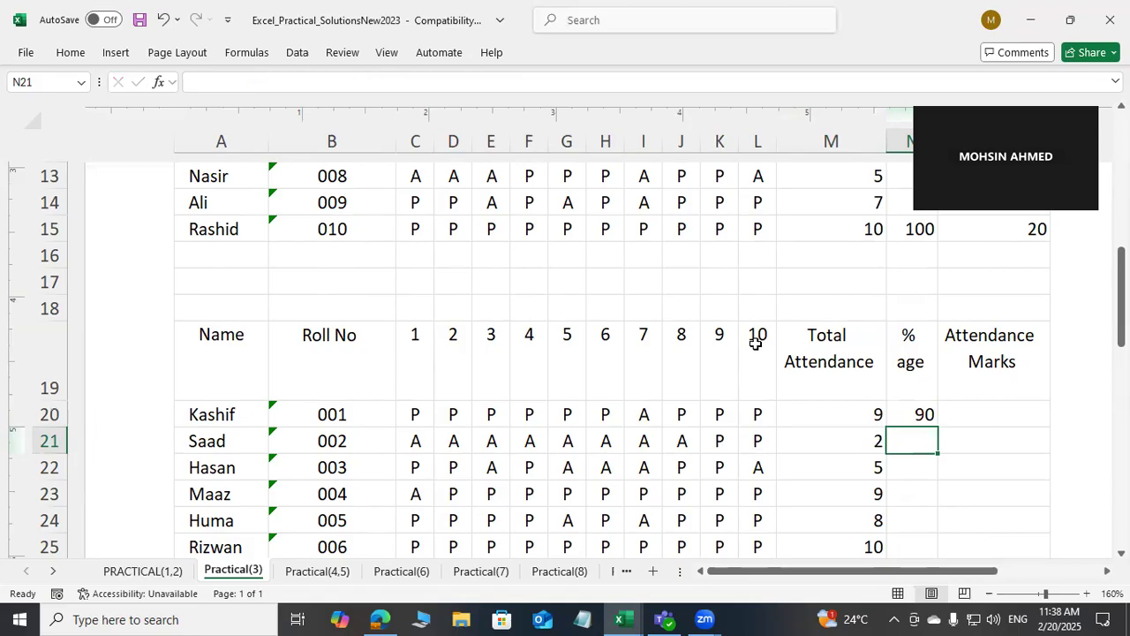
Calculate the second student's attendance percentage by entering =m21*100/10 in N21
type("=m3")
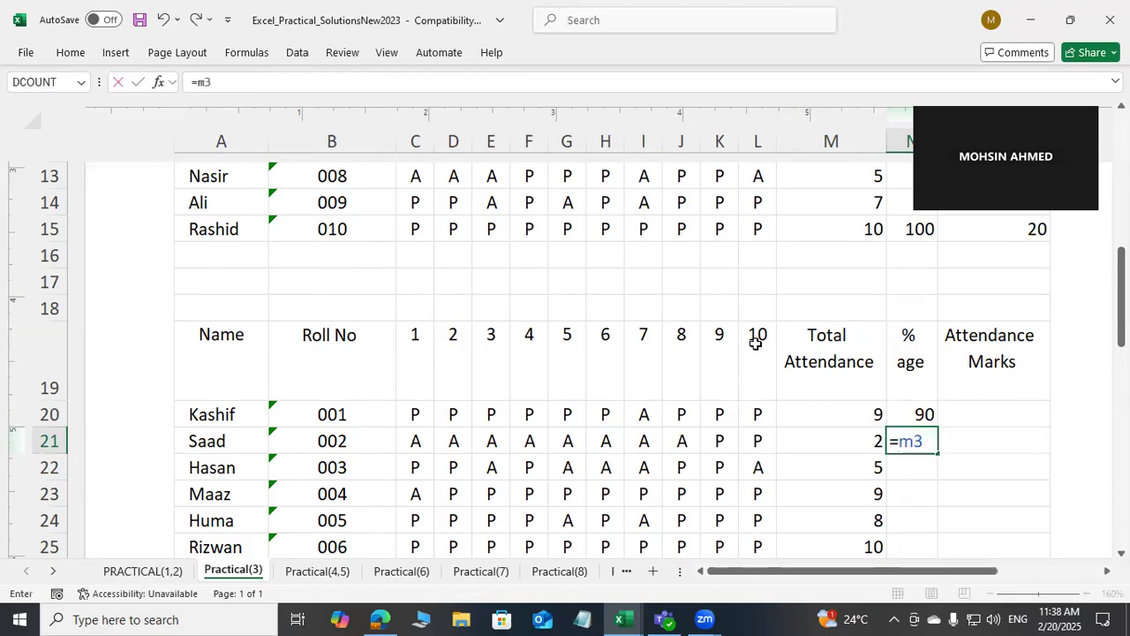
key("BackSpace")
type("21")
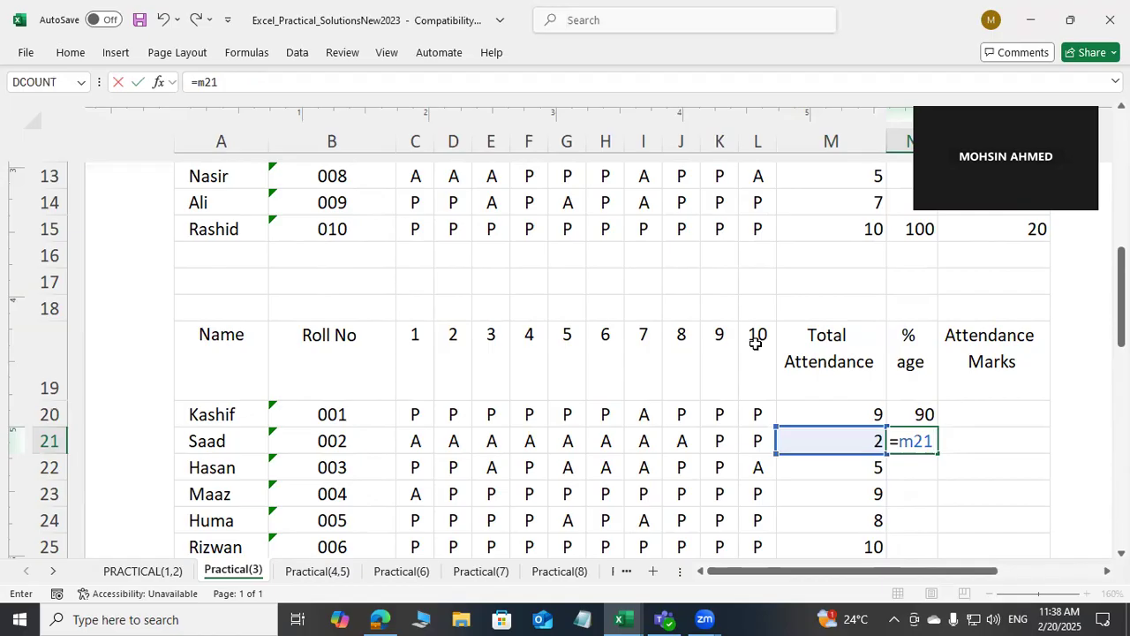
type("*100/10")
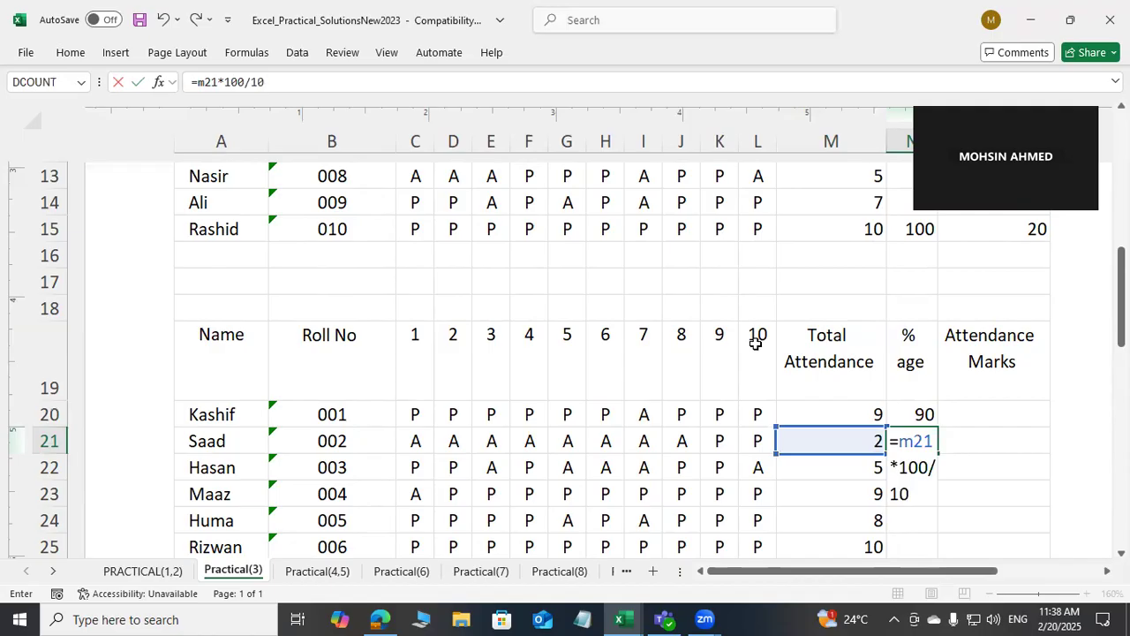
key("Return")
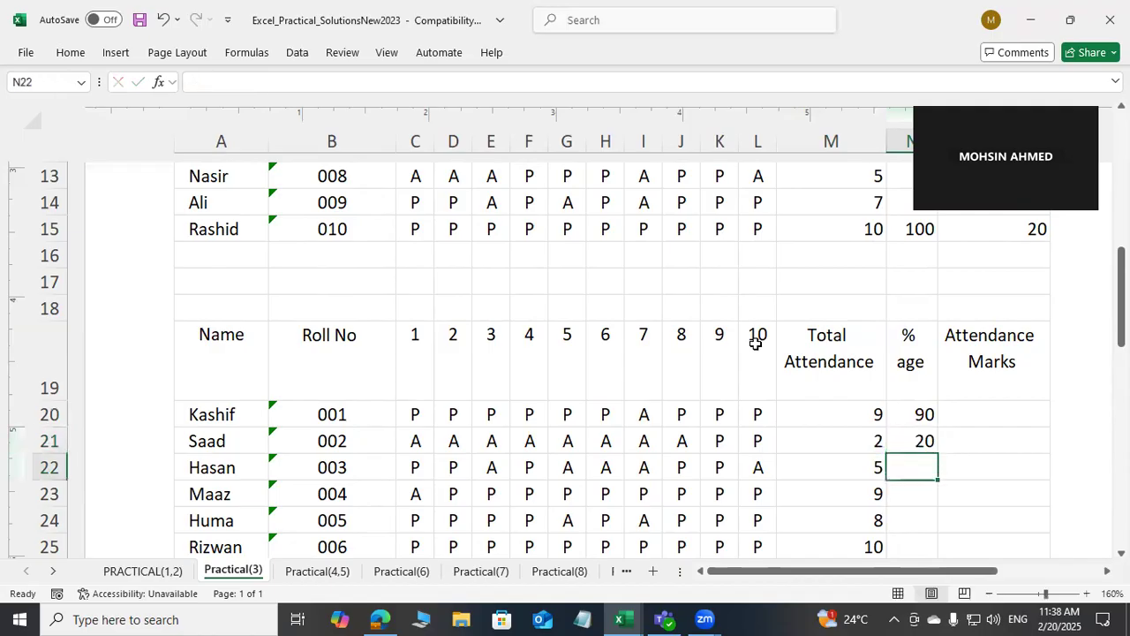
Fill the percentage formula from N21 down through N29 for the remaining students
key("Up")
scroll(756, 343, "down", 4)
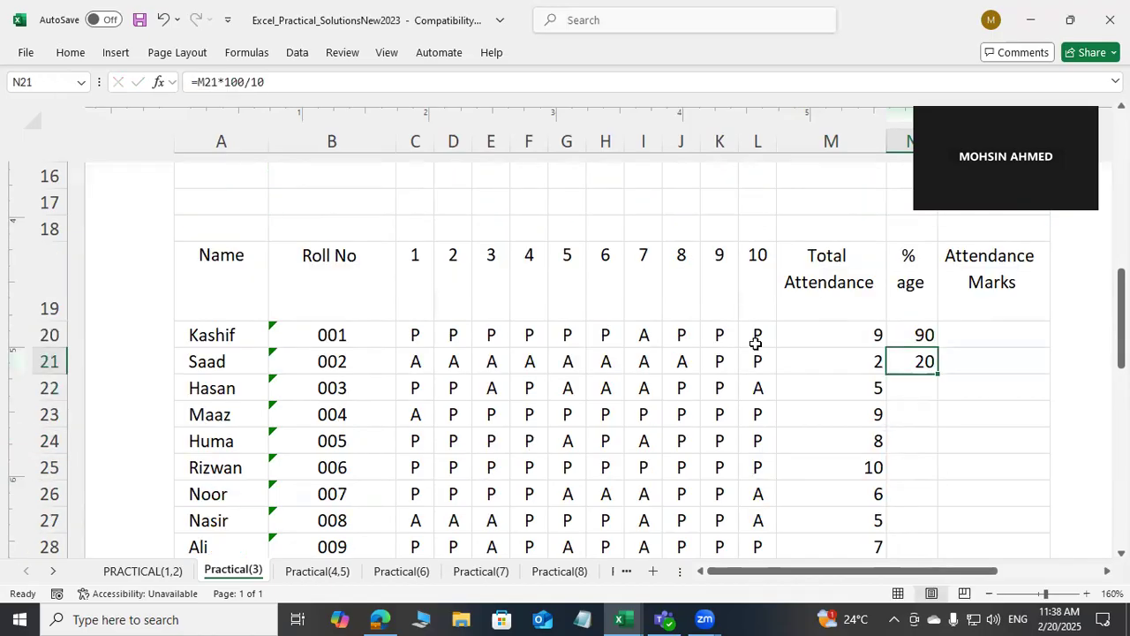
scroll(756, 343, "up", 1)
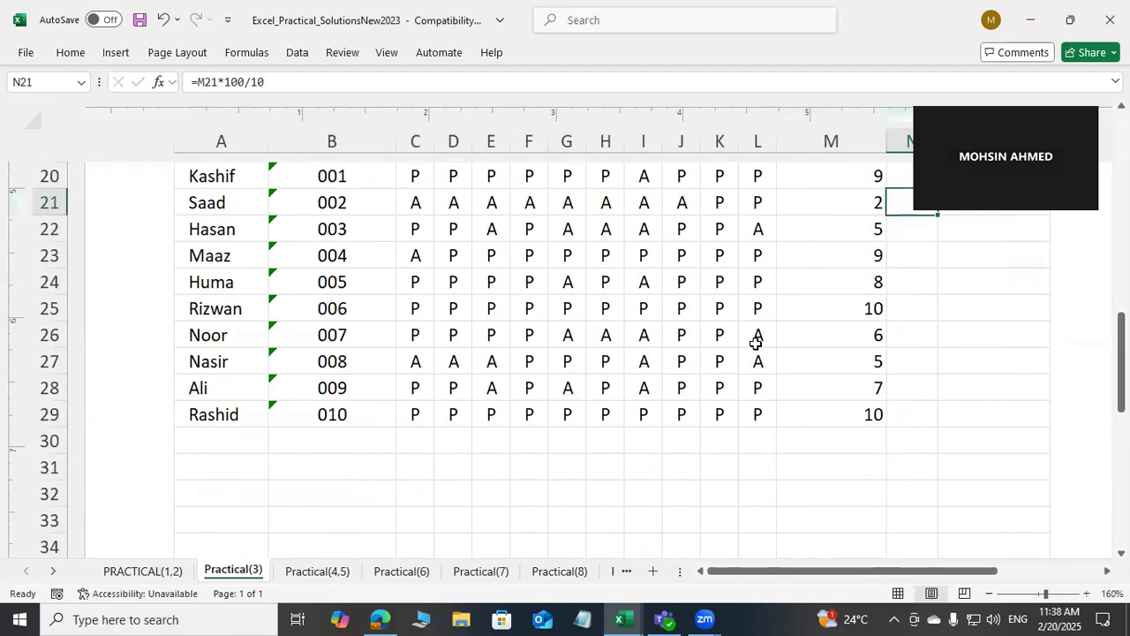
left_click(914, 231)
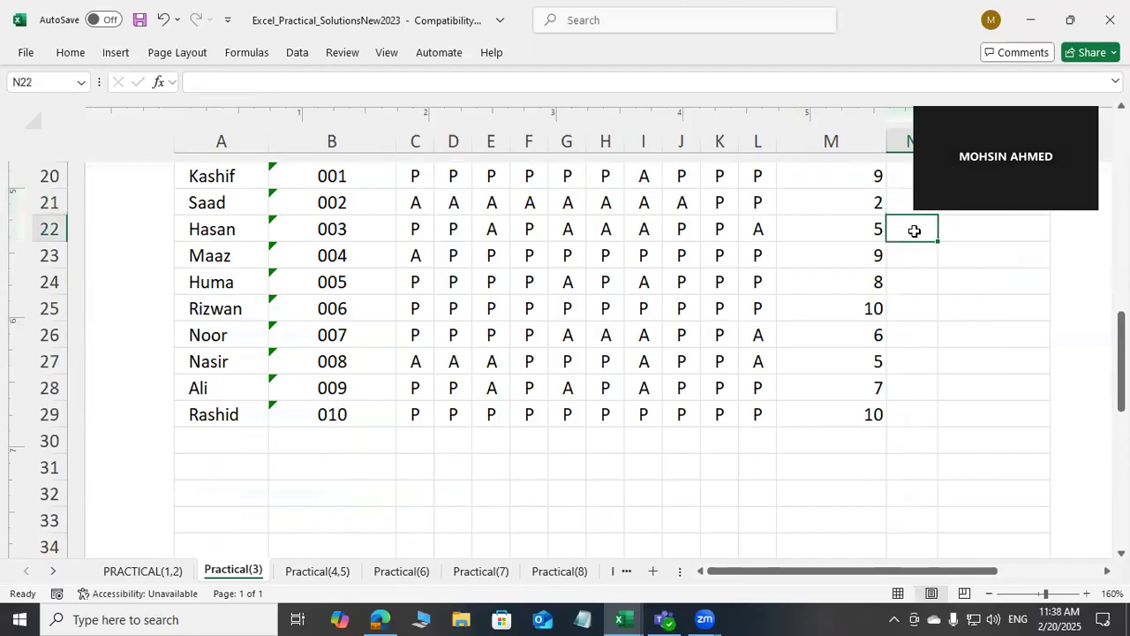
left_click(924, 401)
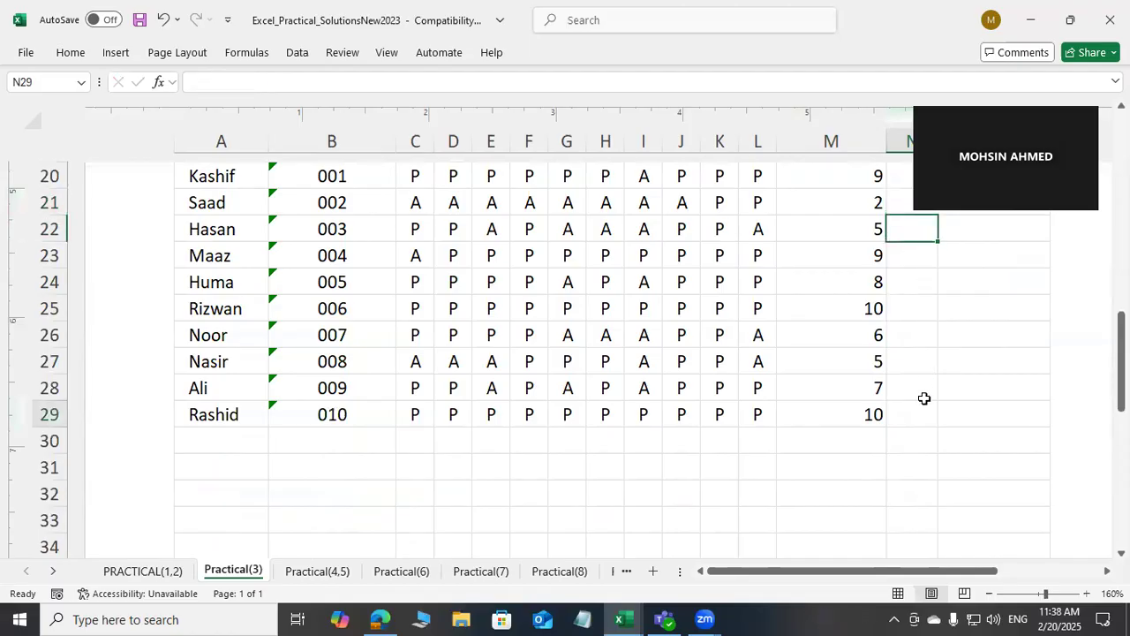
scroll(924, 398, "up", 1)
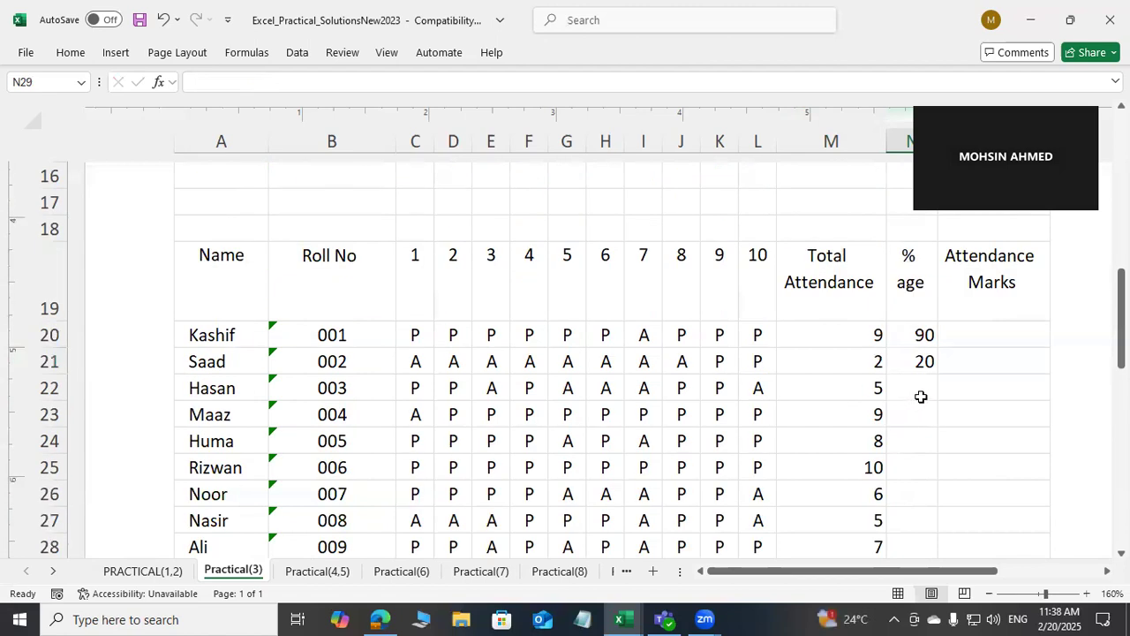
left_click(933, 362)
left_click_drag(937, 374, 939, 499)
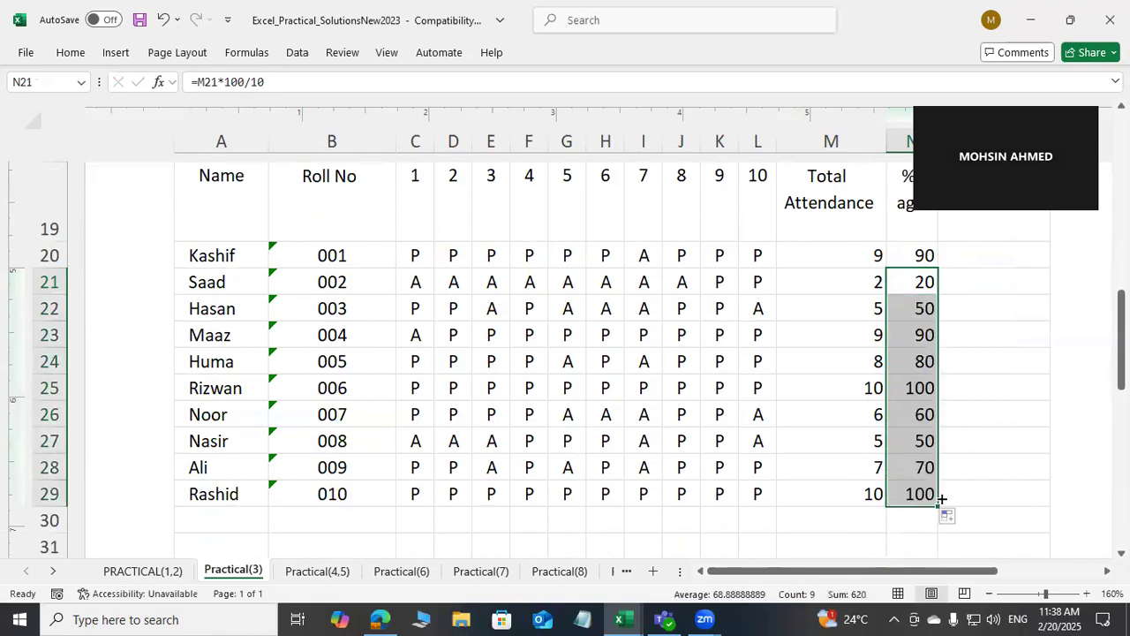
Examine the original table's nested IF formula for Attendance Marks in O15
scroll(979, 446, "up", 2)
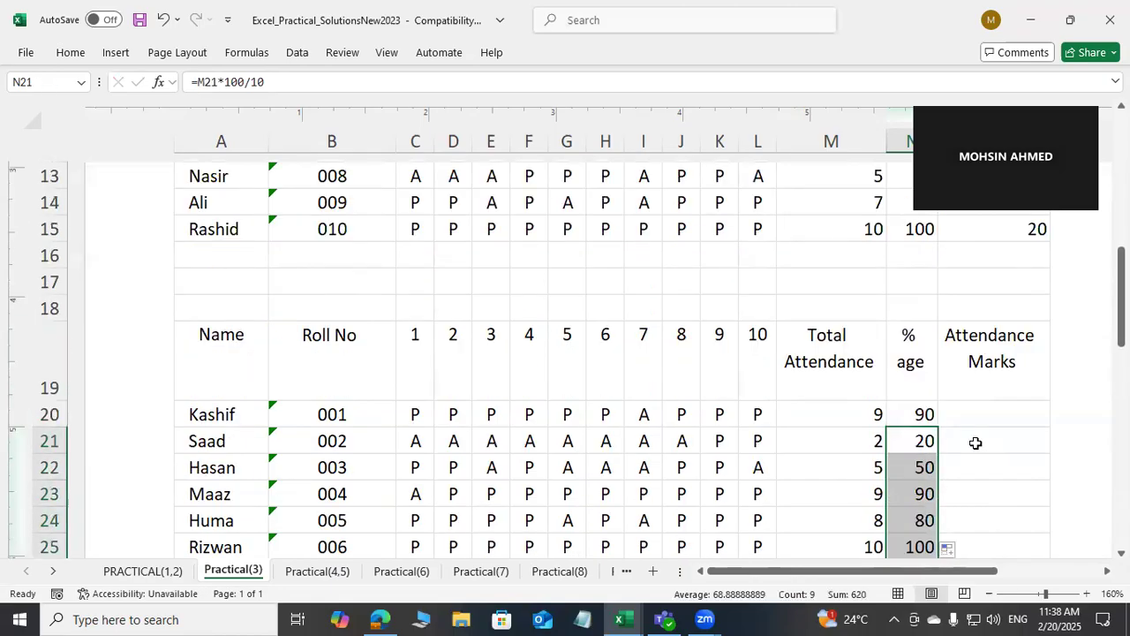
left_click(984, 414)
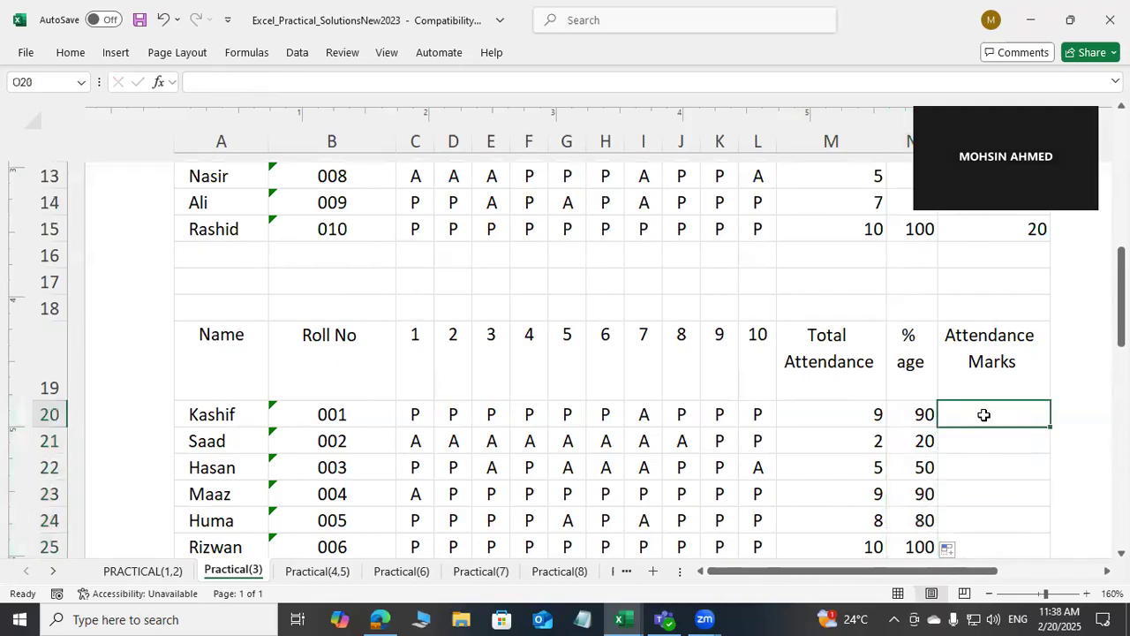
left_click(982, 228)
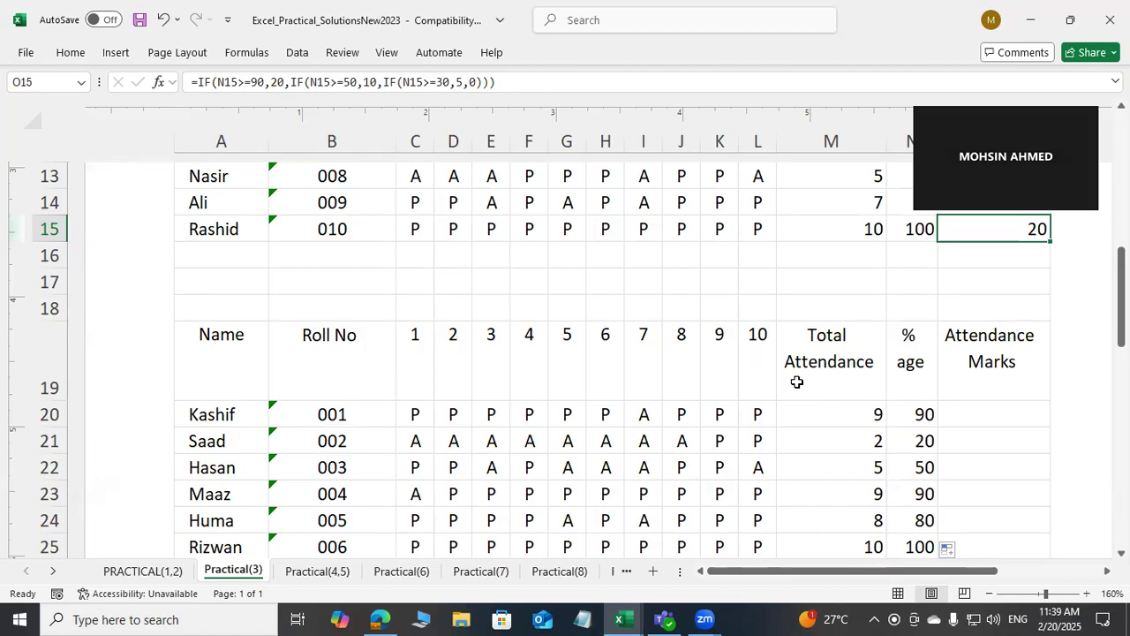
Enter the nested IF formula =if(n21>=90,20,if(n21>=50,10,if(n21>=30,5,0))) in O20 for the first student's Attendance Marks
left_click(982, 418)
type("=")
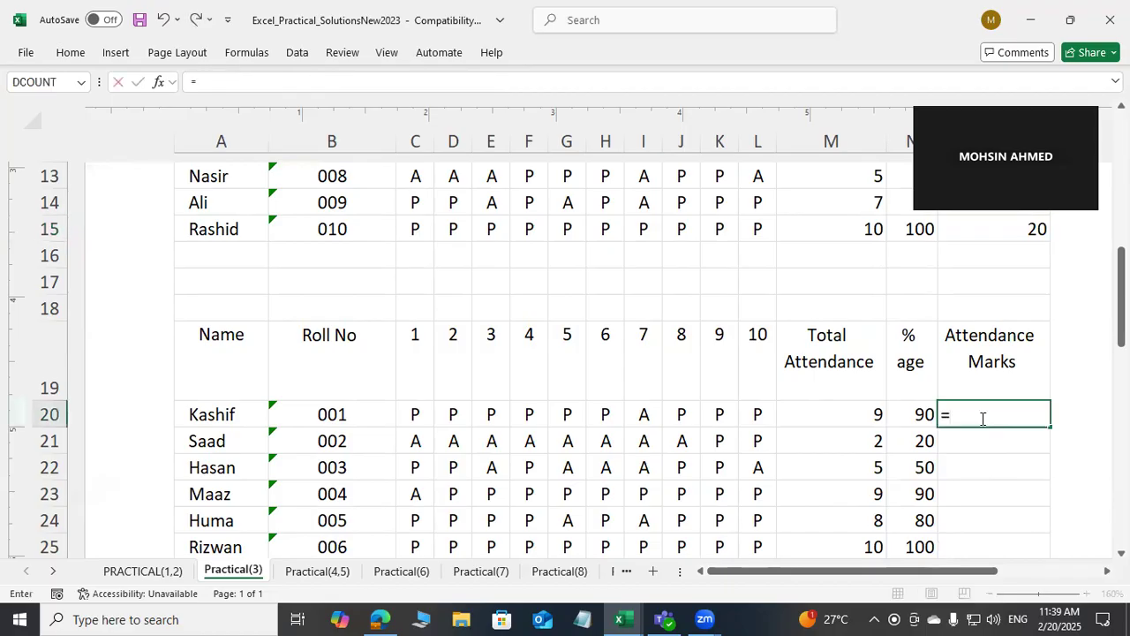
type("if(")
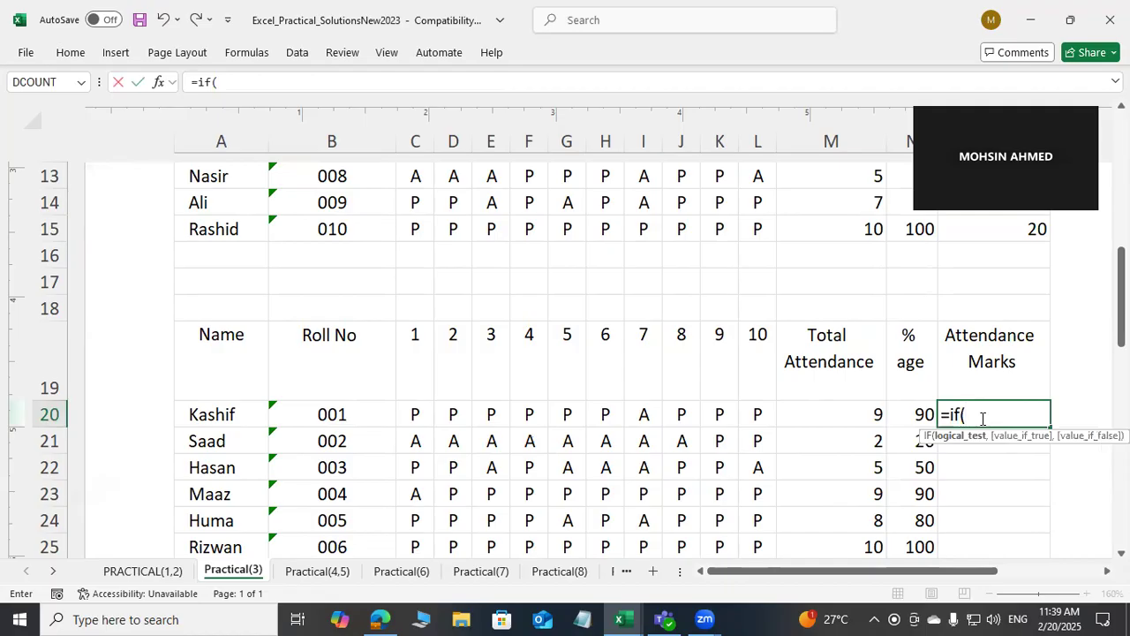
type("n21")
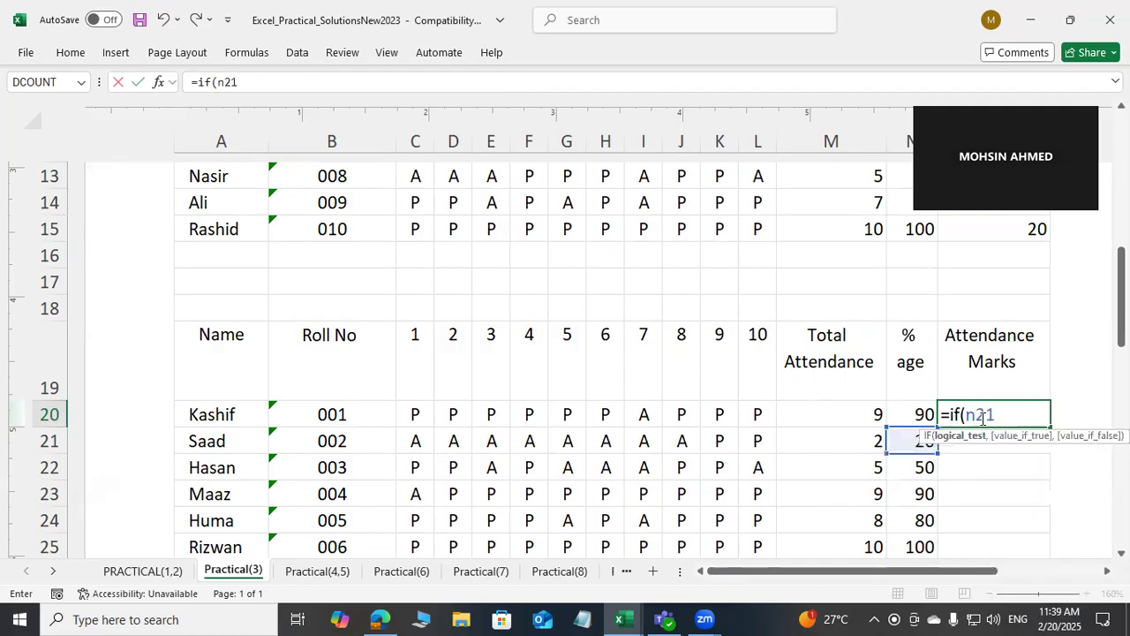
type(">=90,20")
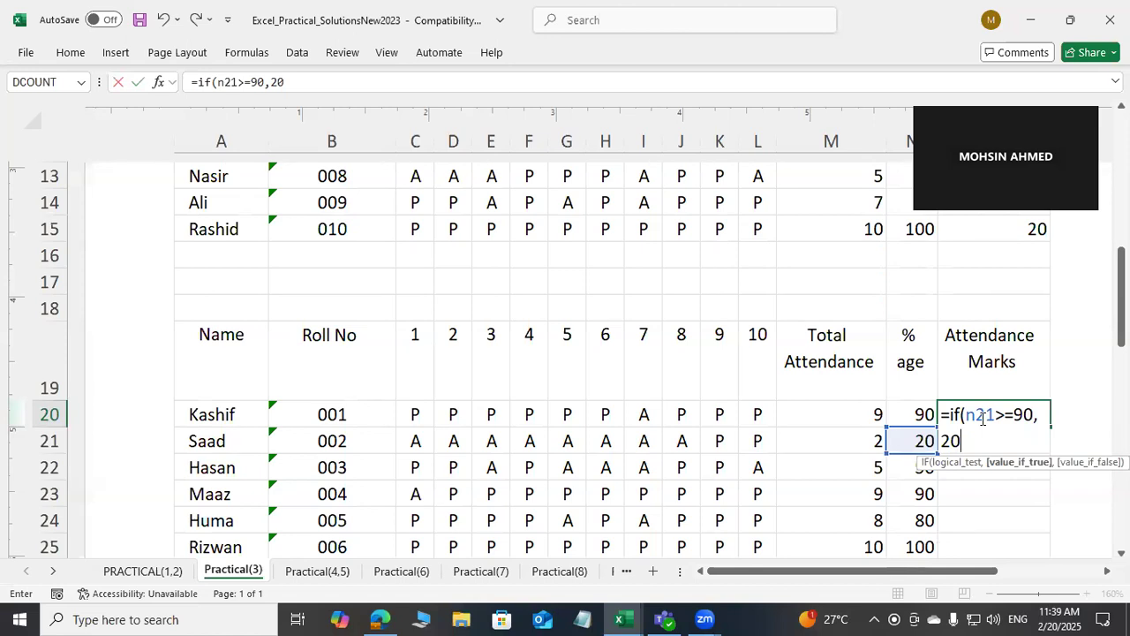
type(",if")
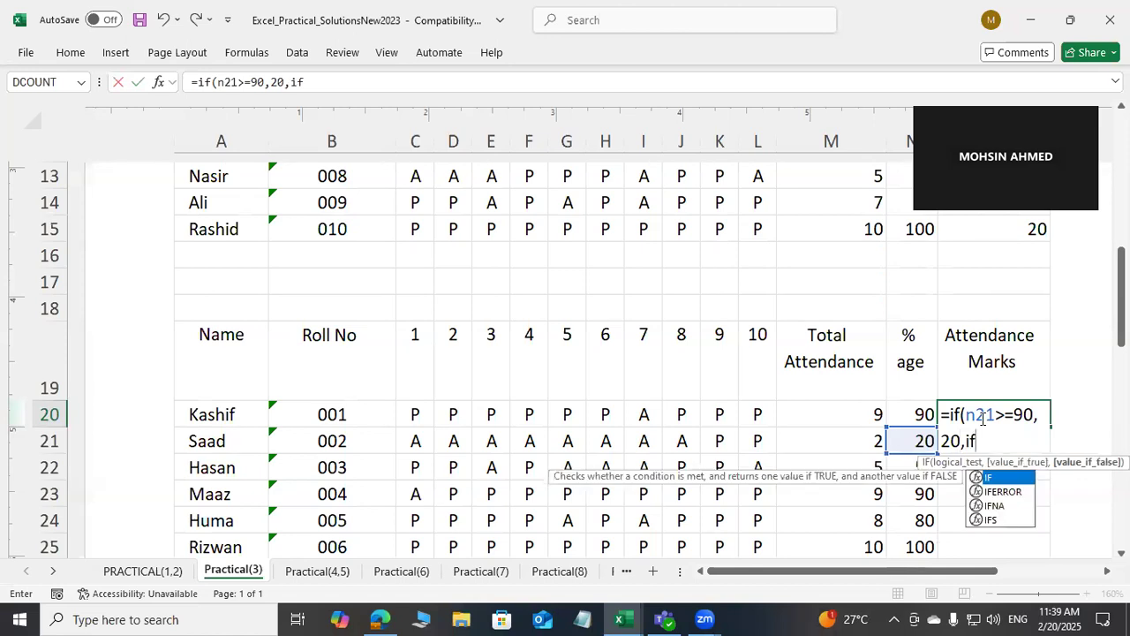
type("n21")
key("BackSpace")
key("BackSpace")
key("BackSpace")
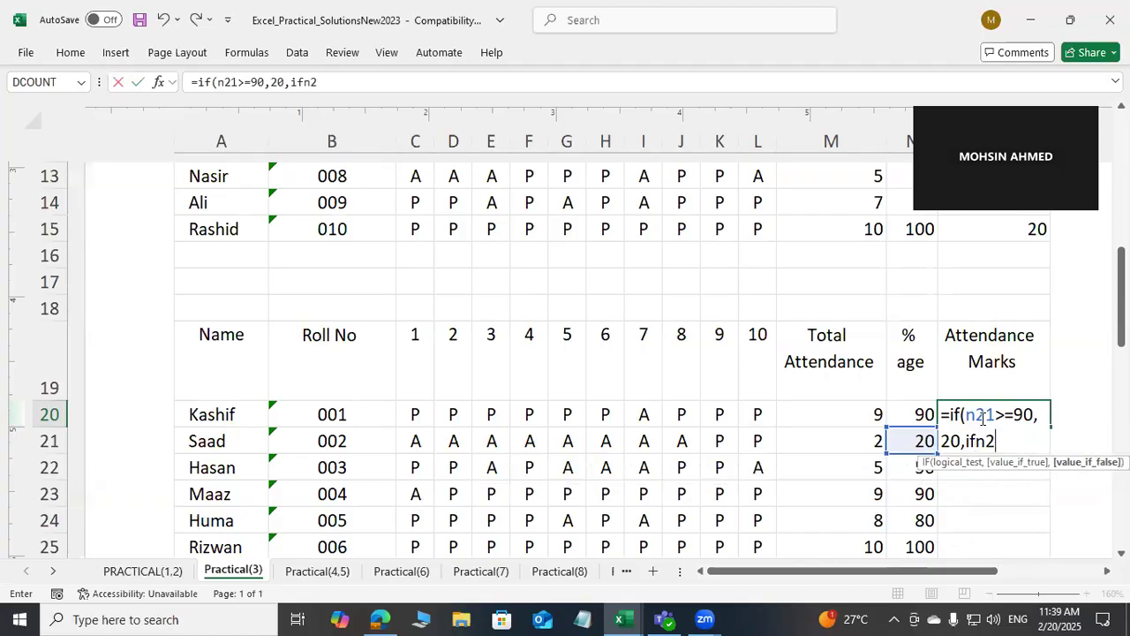
type("(21")
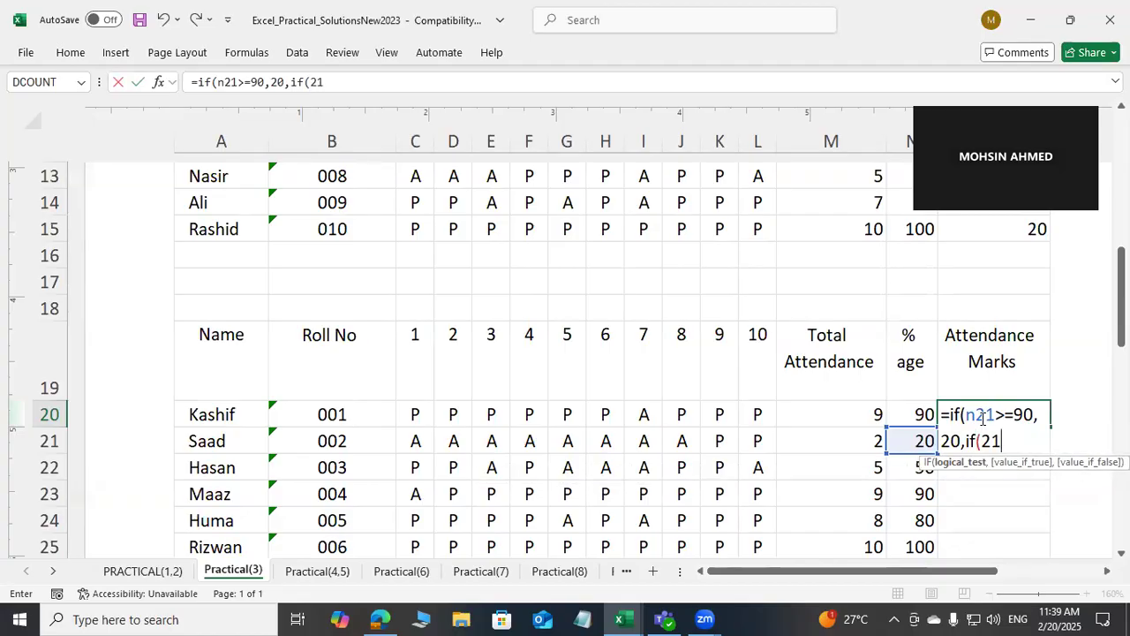
type(">=50,10,")
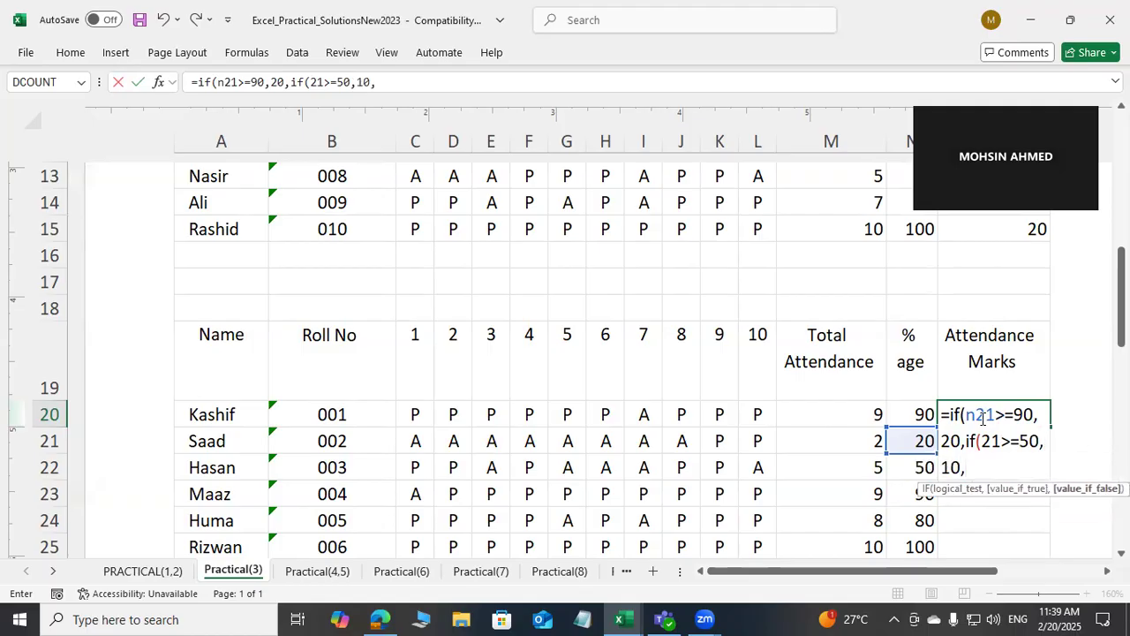
type("if(n")
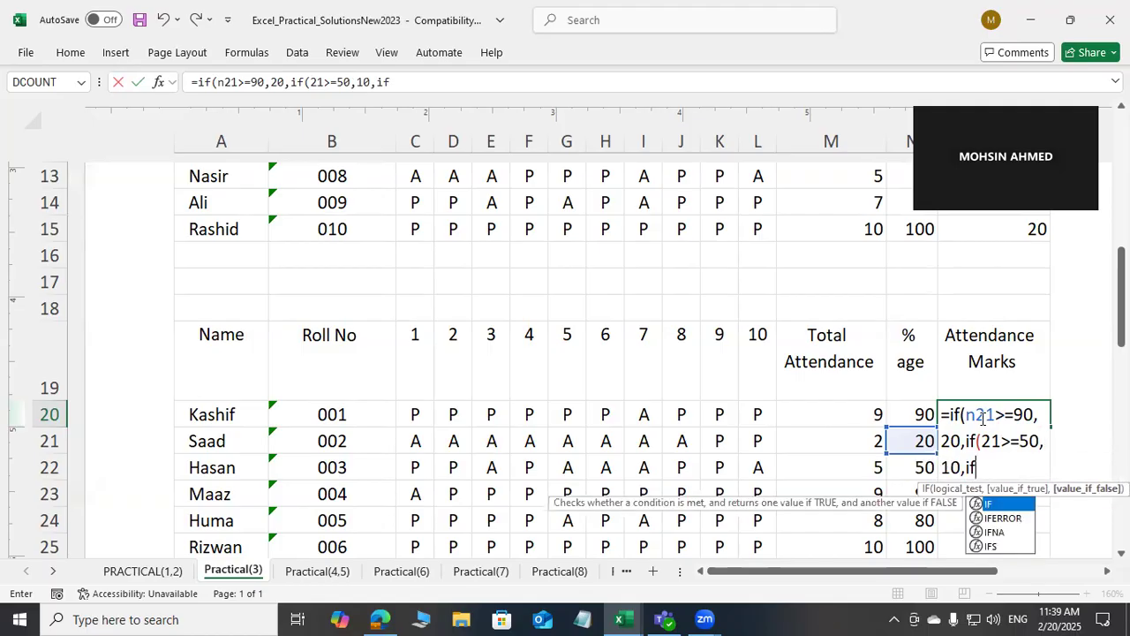
type("21>=30")
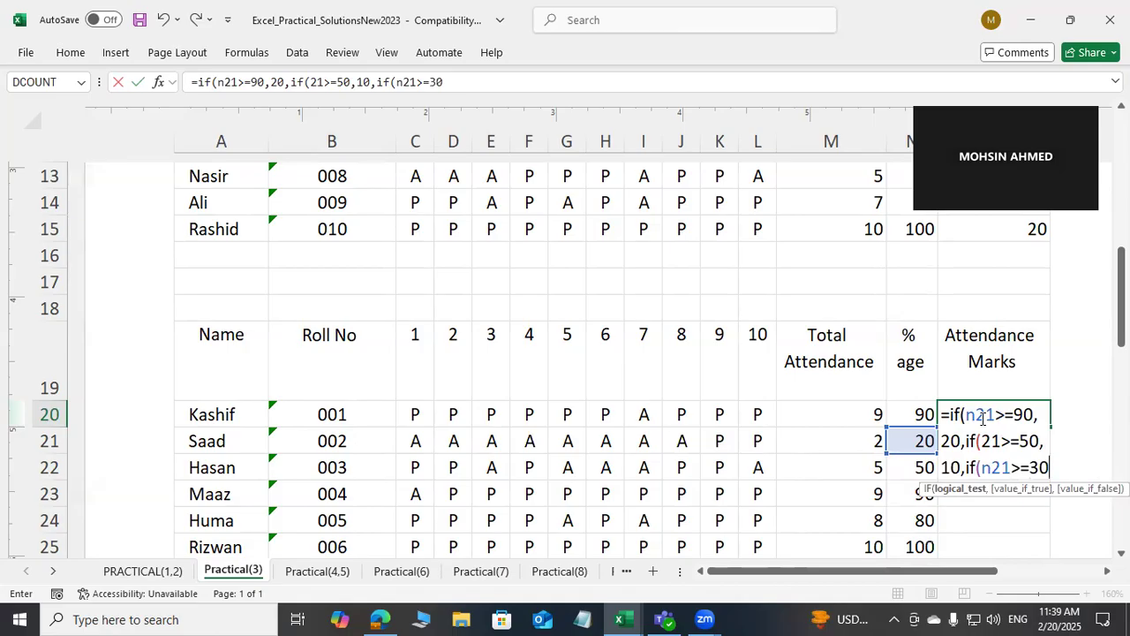
type(",5,0)")
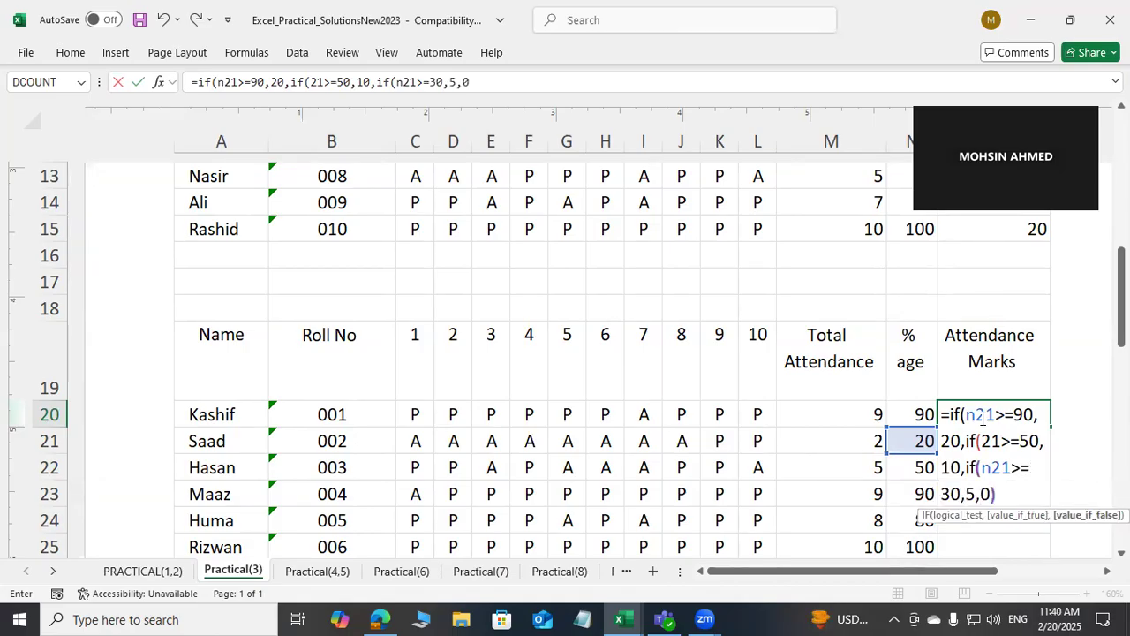
type("))")
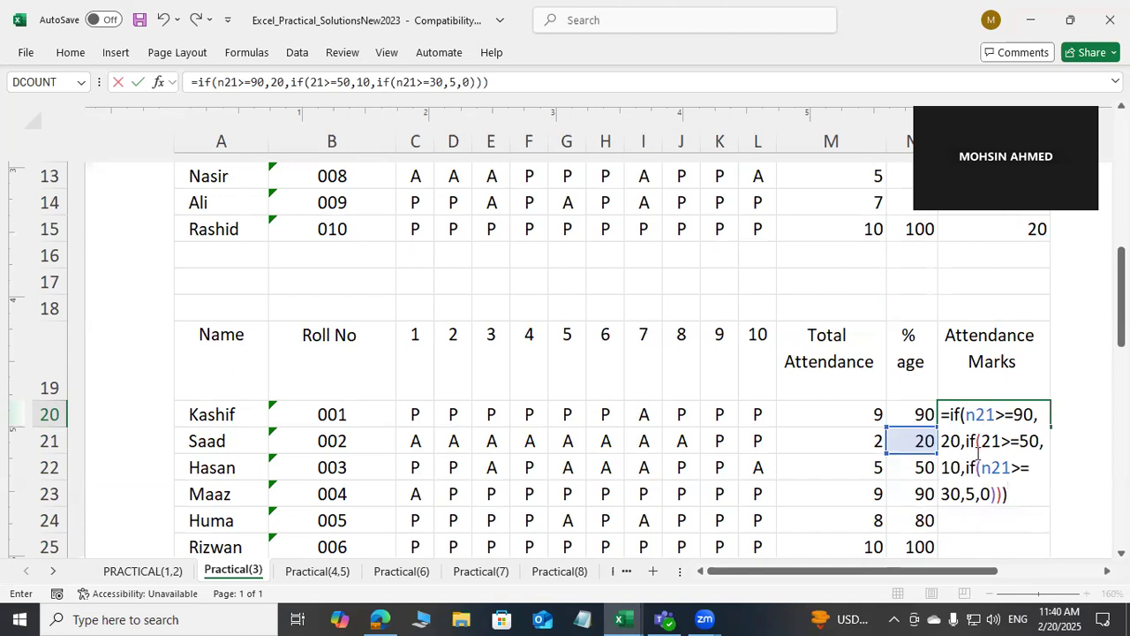
left_click(980, 442)
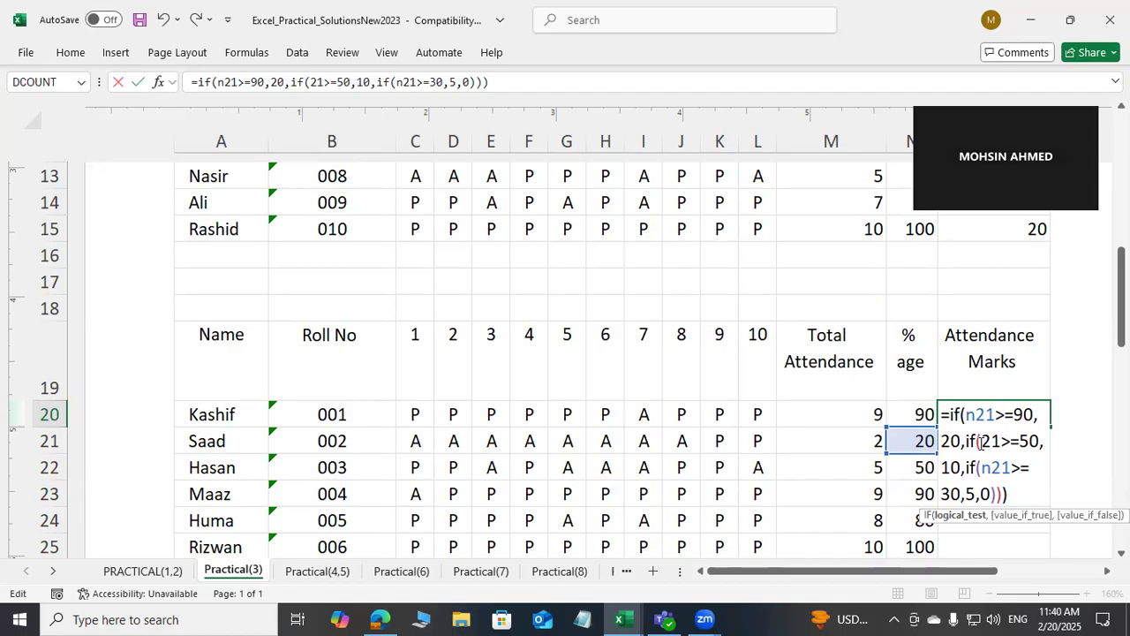
type("n")
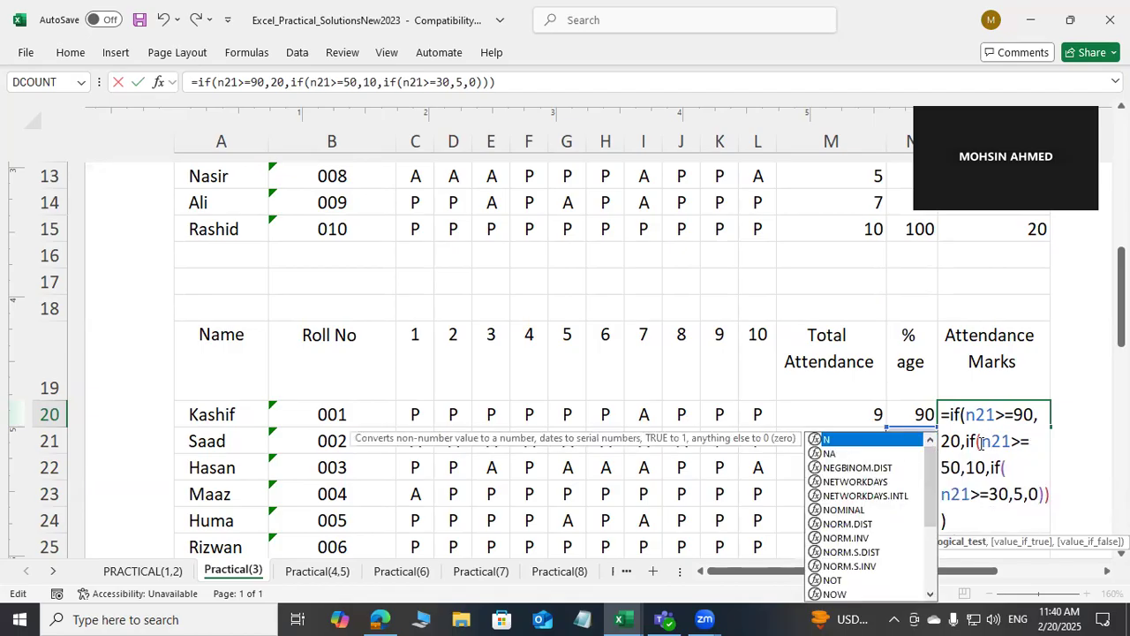
key("Return")
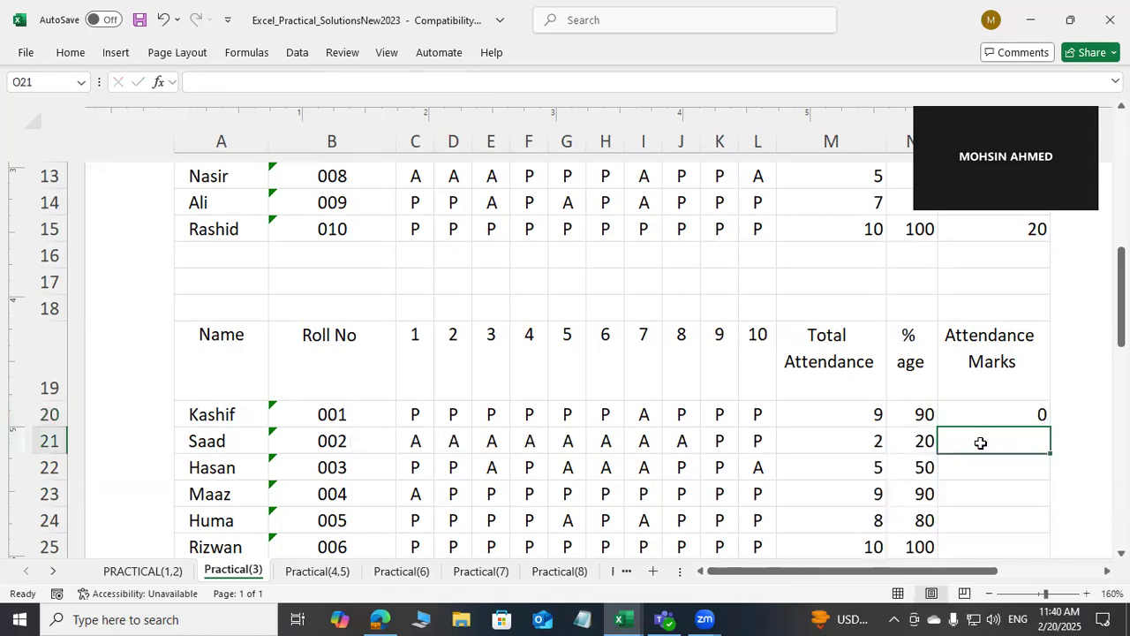
Correct the O20 Attendance Marks formula so all three IF conditions refer to N20
left_click(993, 413)
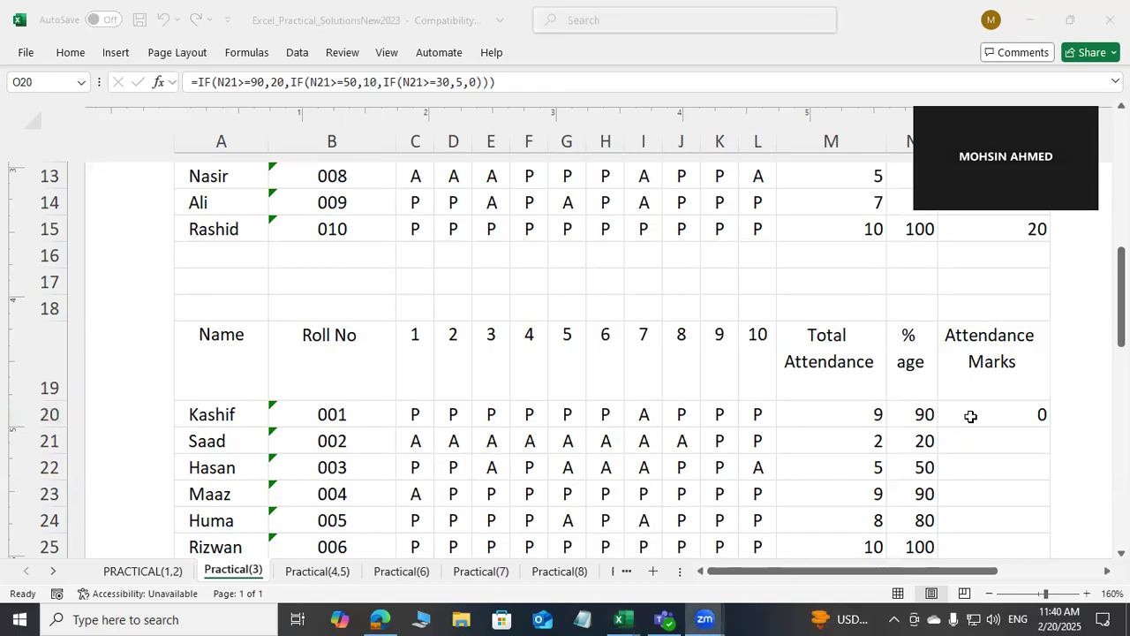
scroll(971, 415, "up", 1)
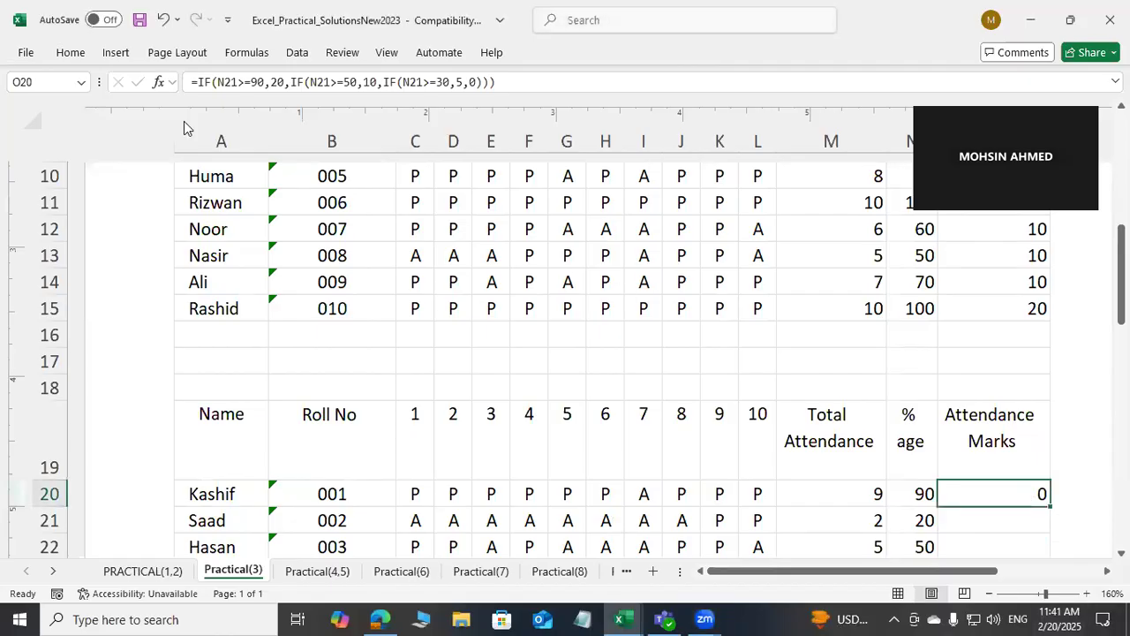
left_click(218, 81)
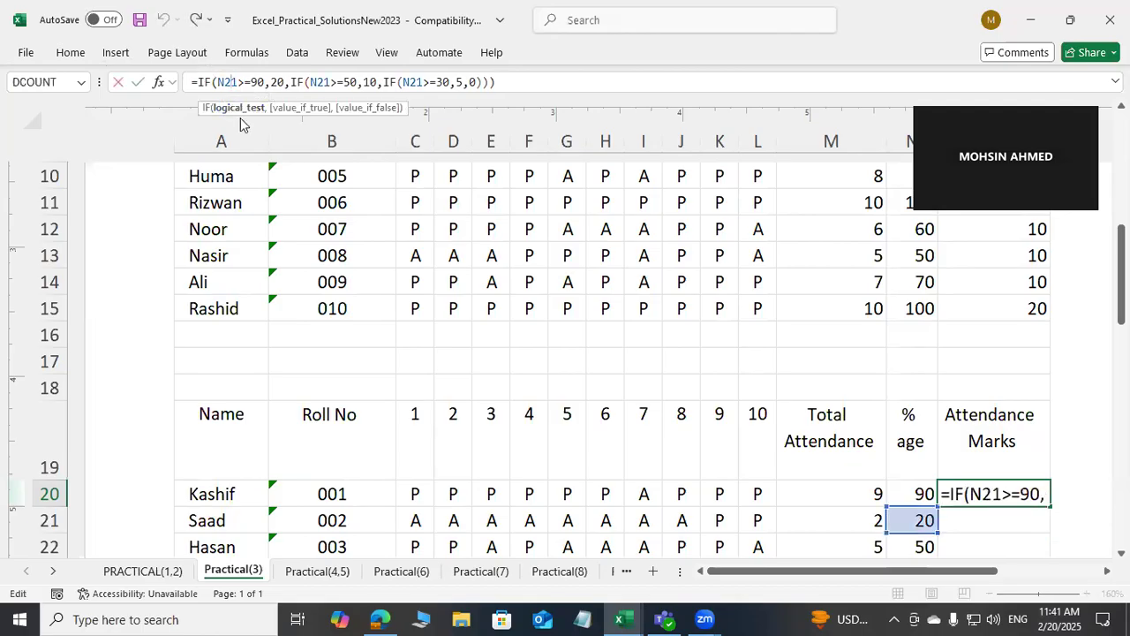
key("Delete")
type("0")
key("Right")
key("Right")
key("Right")
key("Right")
key("Right")
key("Right")
key("Right")
key("Right")
key("Right")
key("Right")
key("Right")
key("Right")
key("Right")
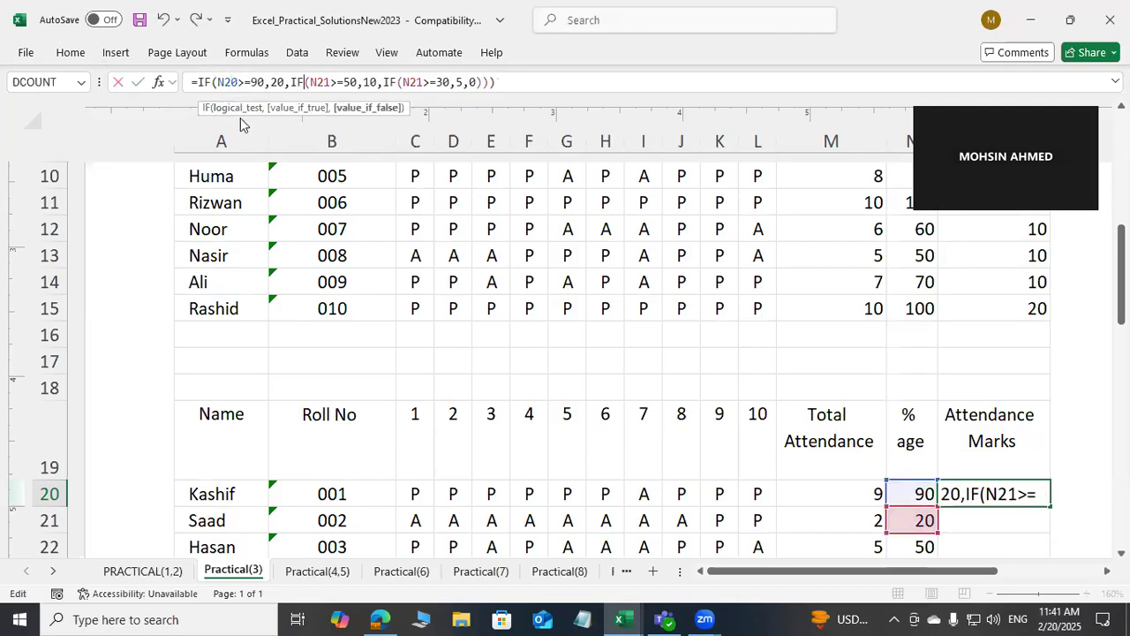
key("BackSpace")
type("0")
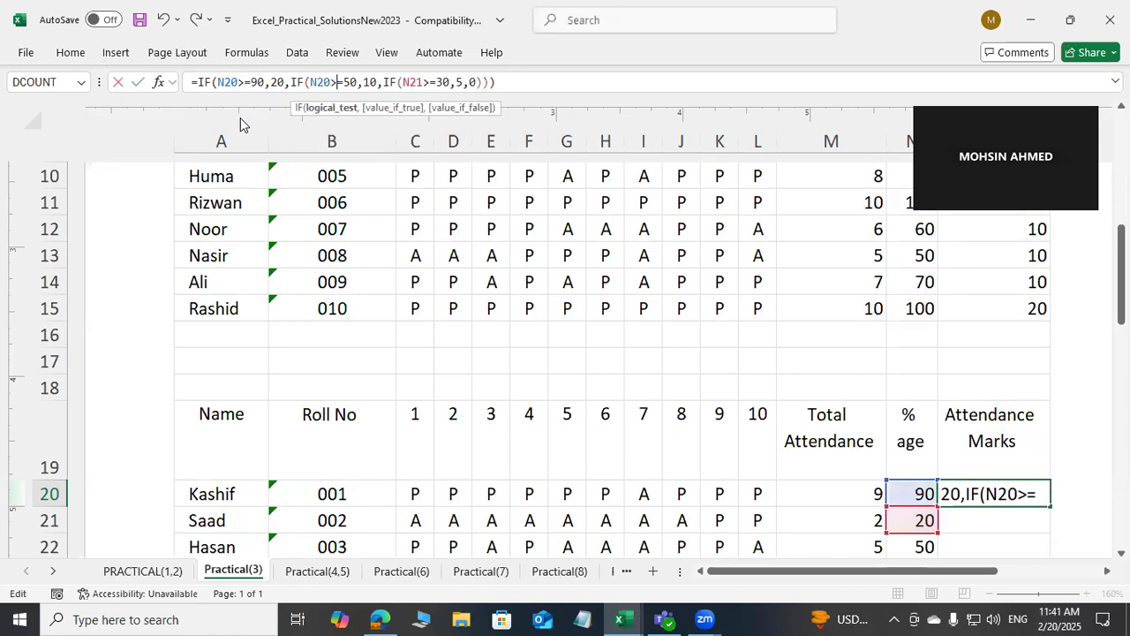
key("Right")
key("Right")
key("Right")
key("Right")
key("Right")
key("Right")
key("Right")
key("Right")
key("Right")
key("Right")
key("Right")
key("Right")
key("Right")
key("Right")
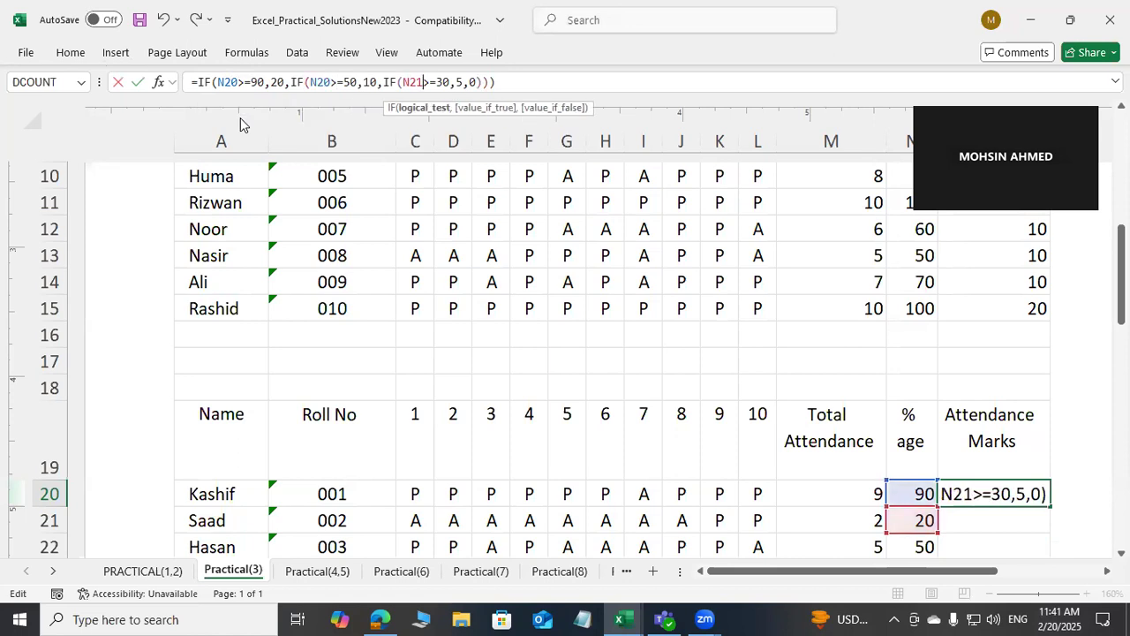
key("BackSpace")
type("0")
key("End")
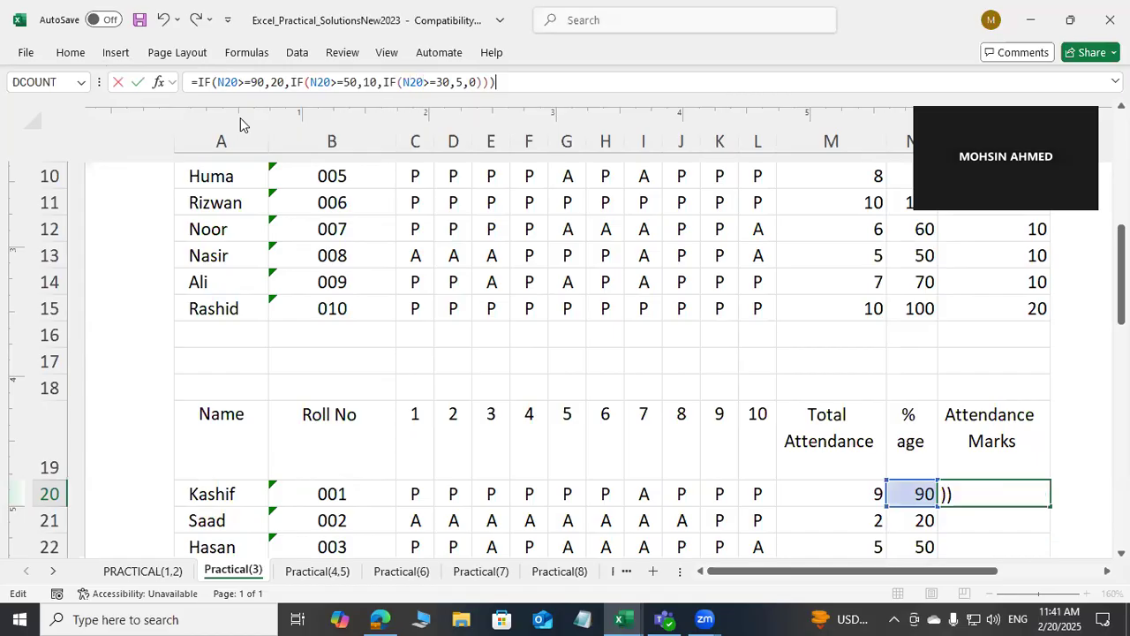
key("Return")
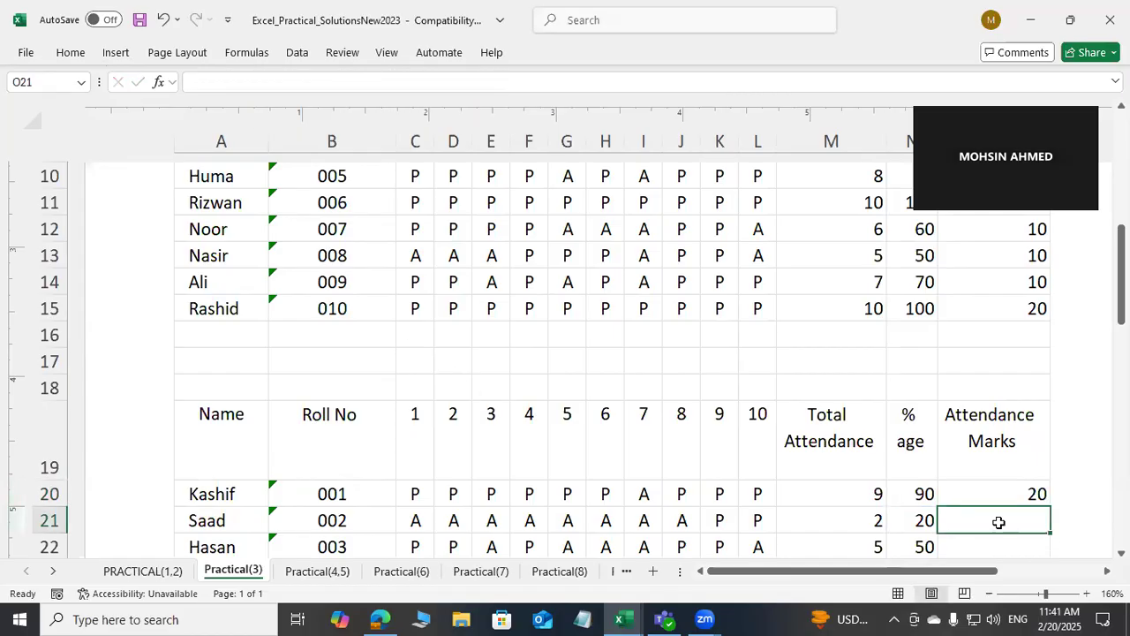
Enter the nested IF formula =if(n21>=90,20,if(n21>=50,10,If(n21>=30,10,0))) in O21 for the second student's Attendance Marks
type("=")
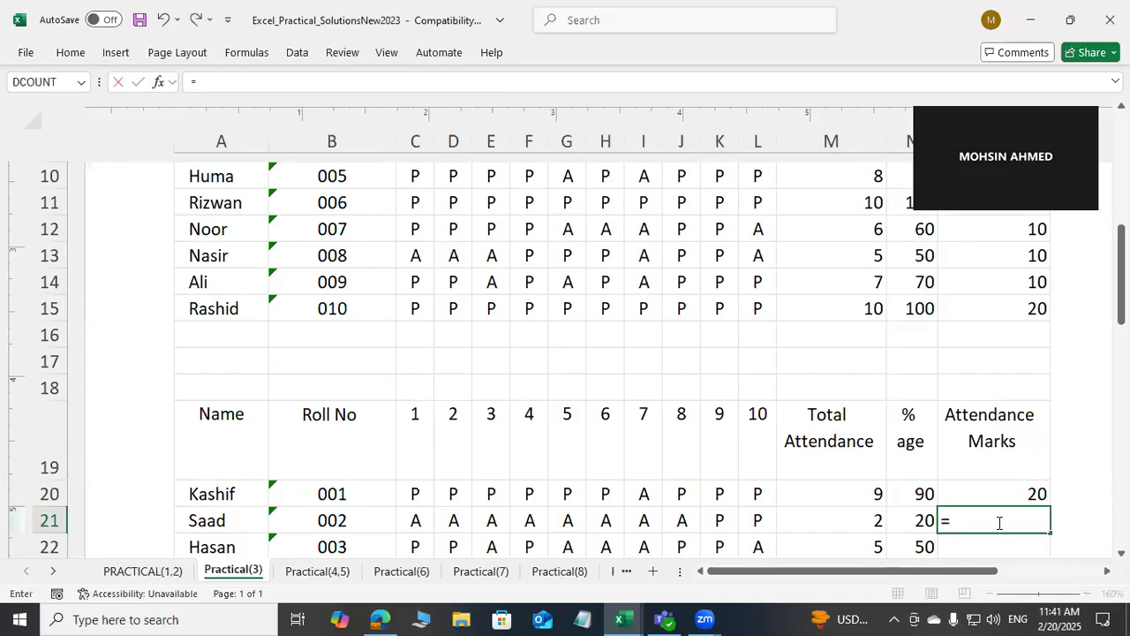
type("if")
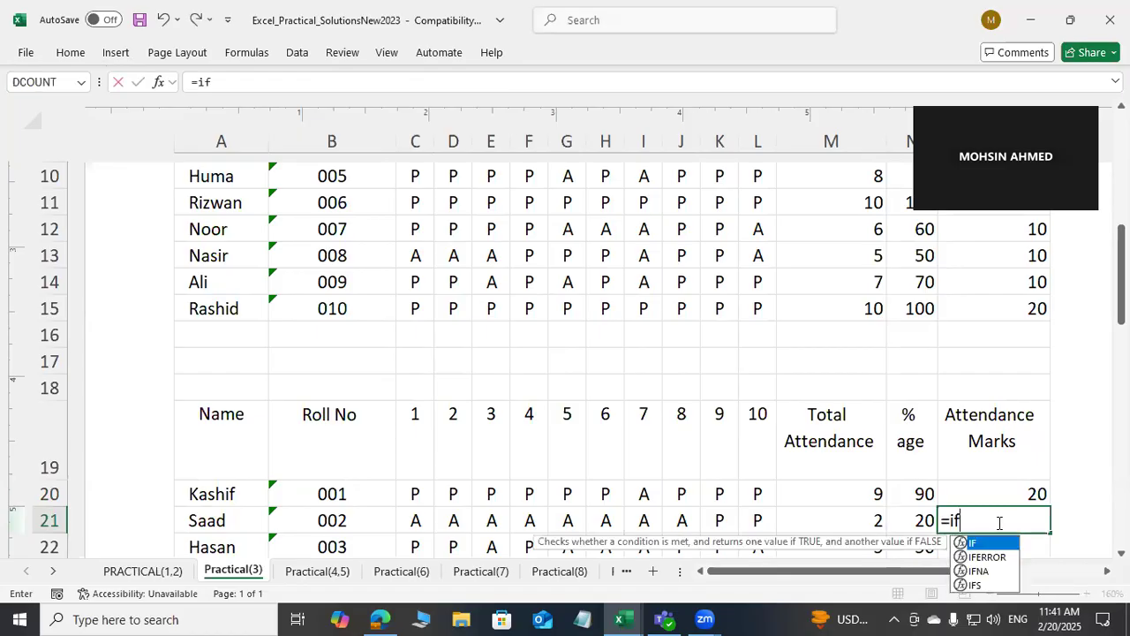
type("(n21")
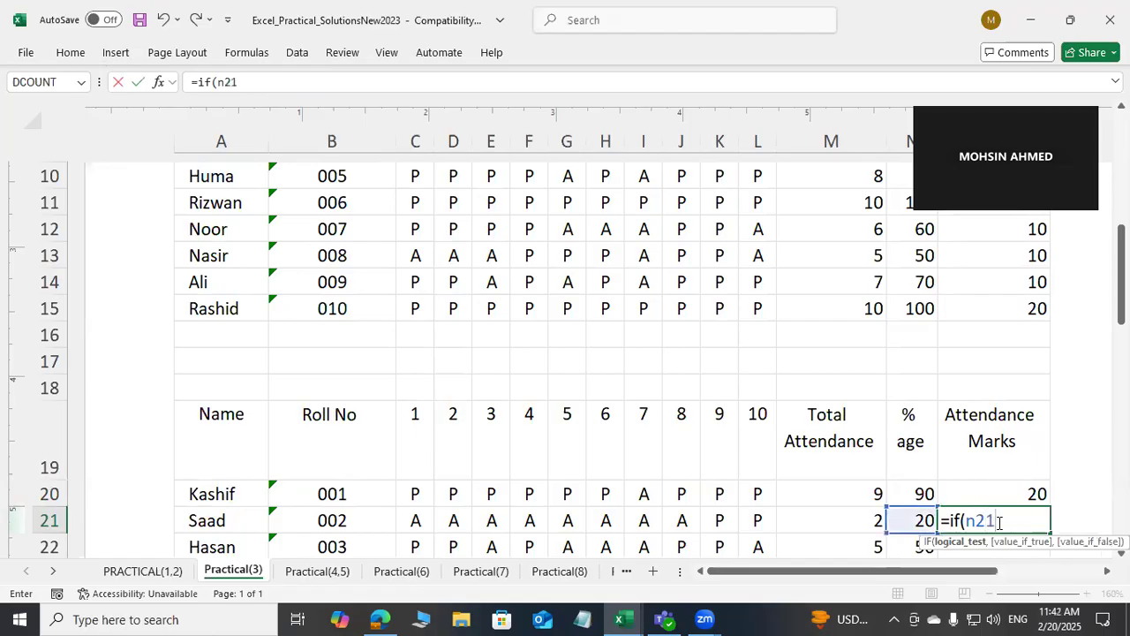
type(">=90,20,")
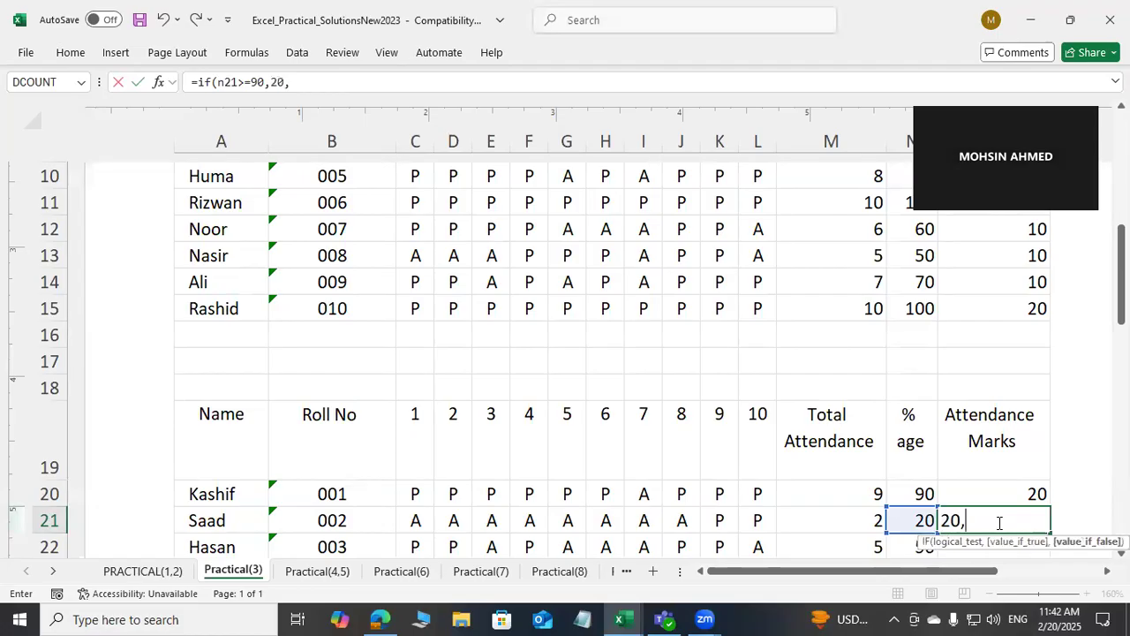
type("if(n21")
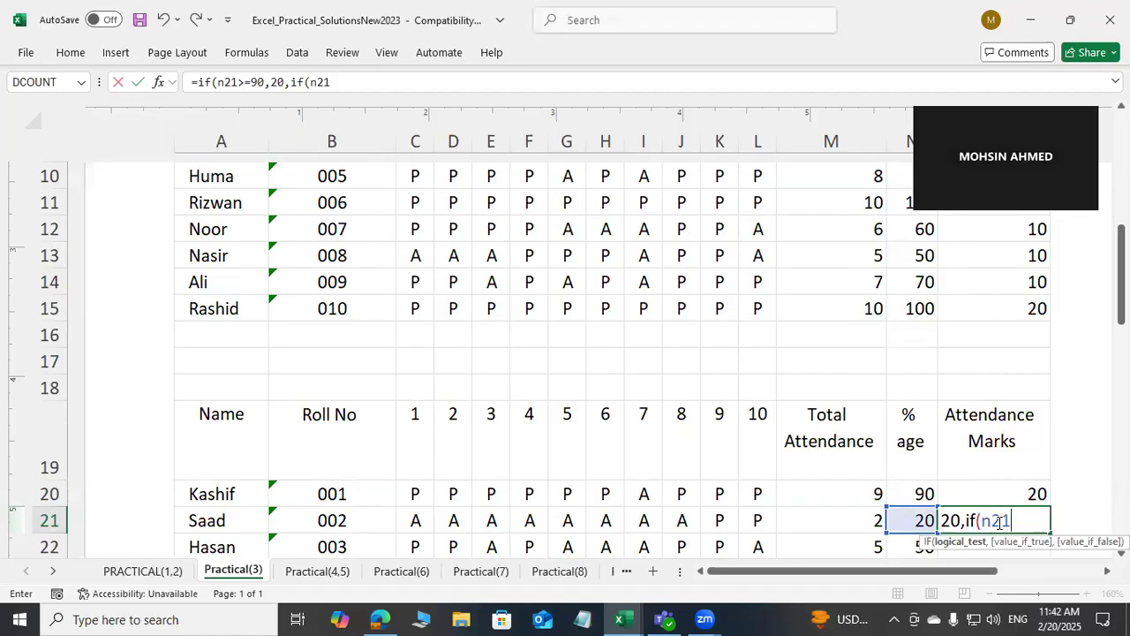
type(">=50,10,")
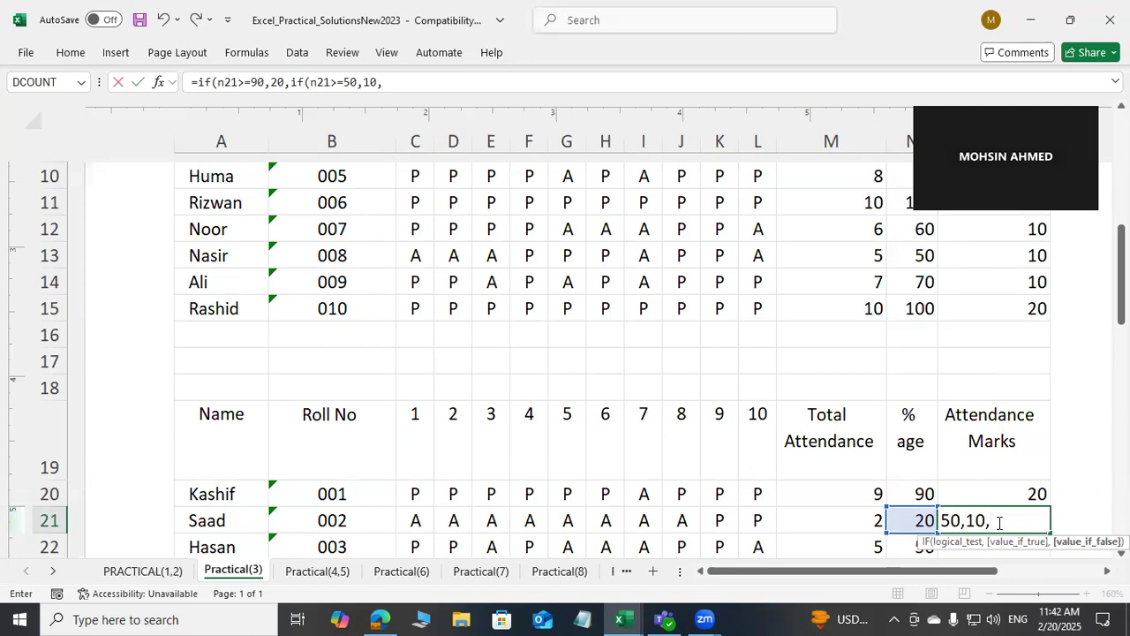
type("If(n21>=30,10,0")
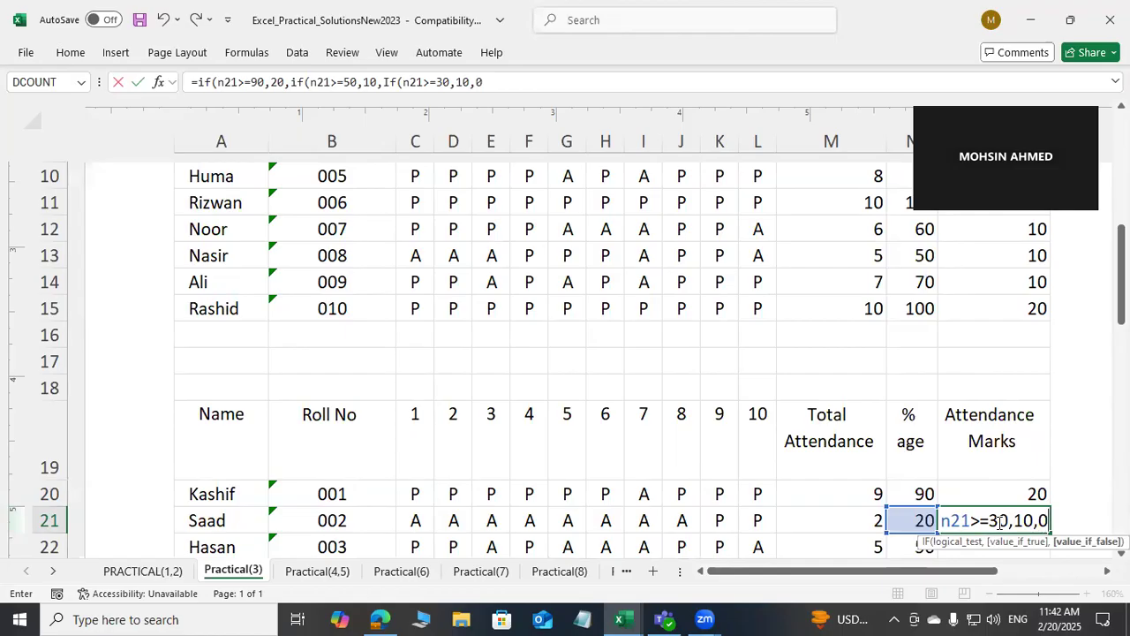
type(")))")
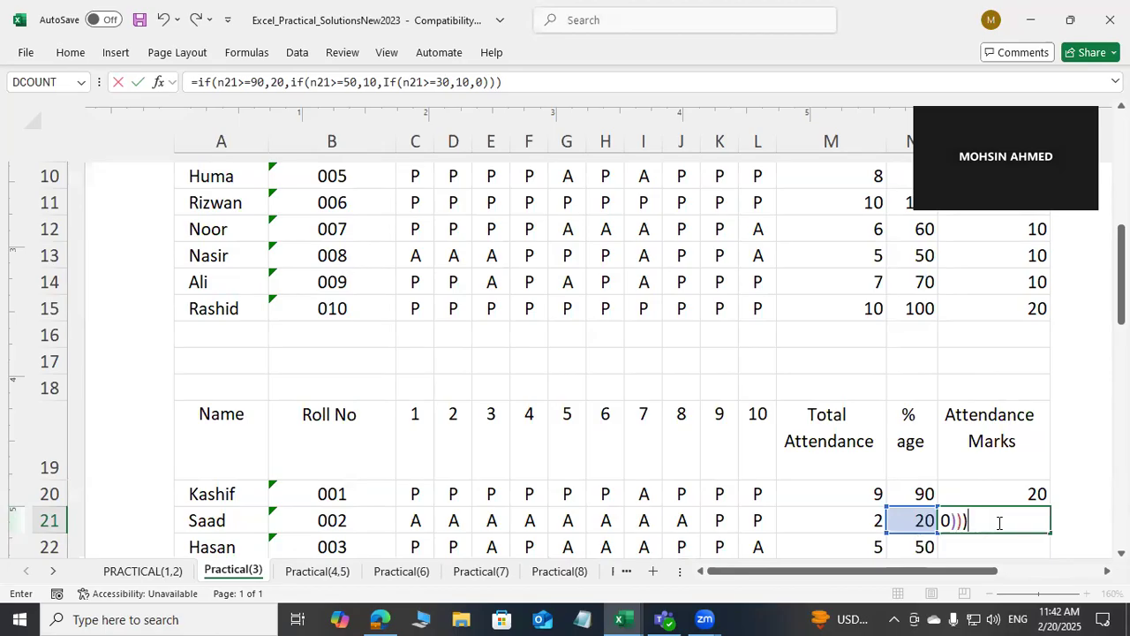
key("Return")
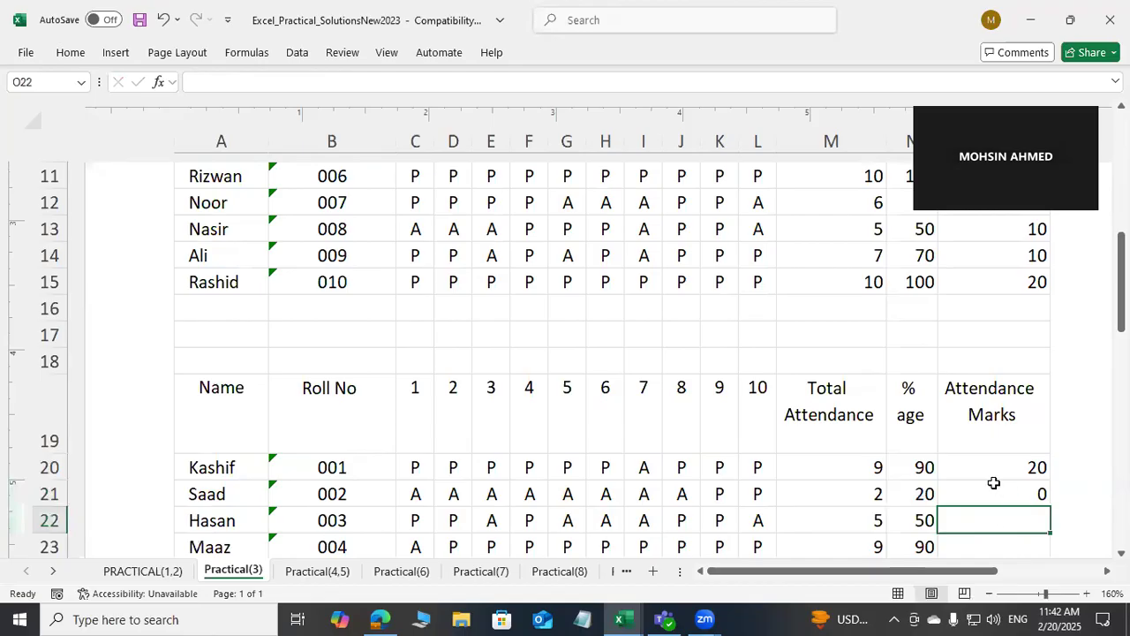
Review the second student's Attendance Marks formula in O21 and select the third student's marks cell, O22
left_click(993, 493)
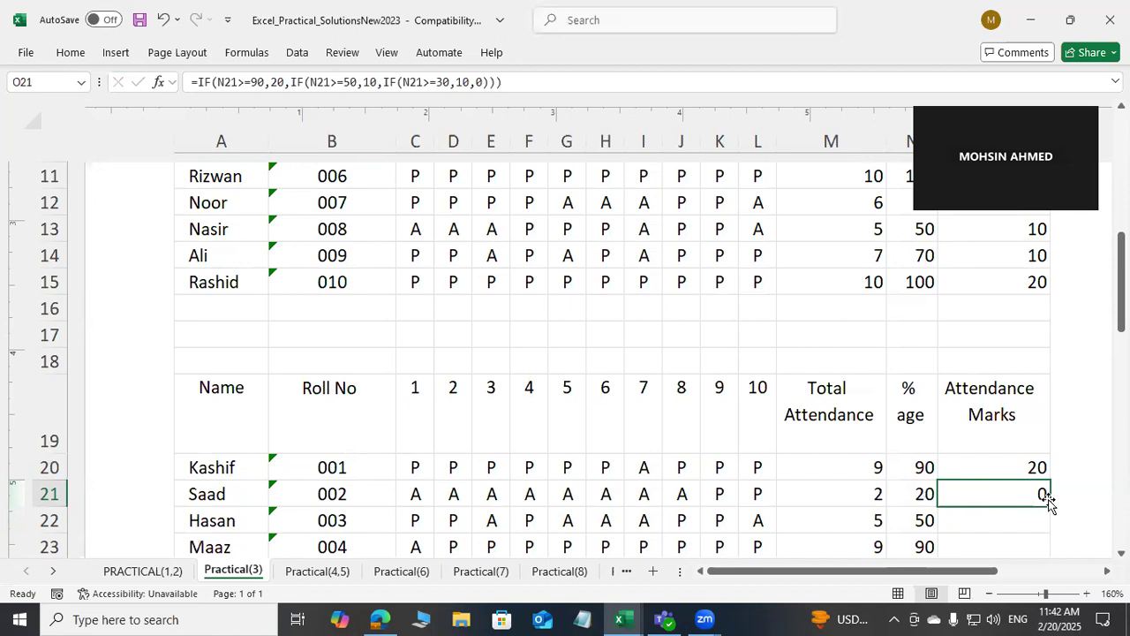
scroll(1027, 520, "down", 3)
scroll(1027, 521, "up", 2)
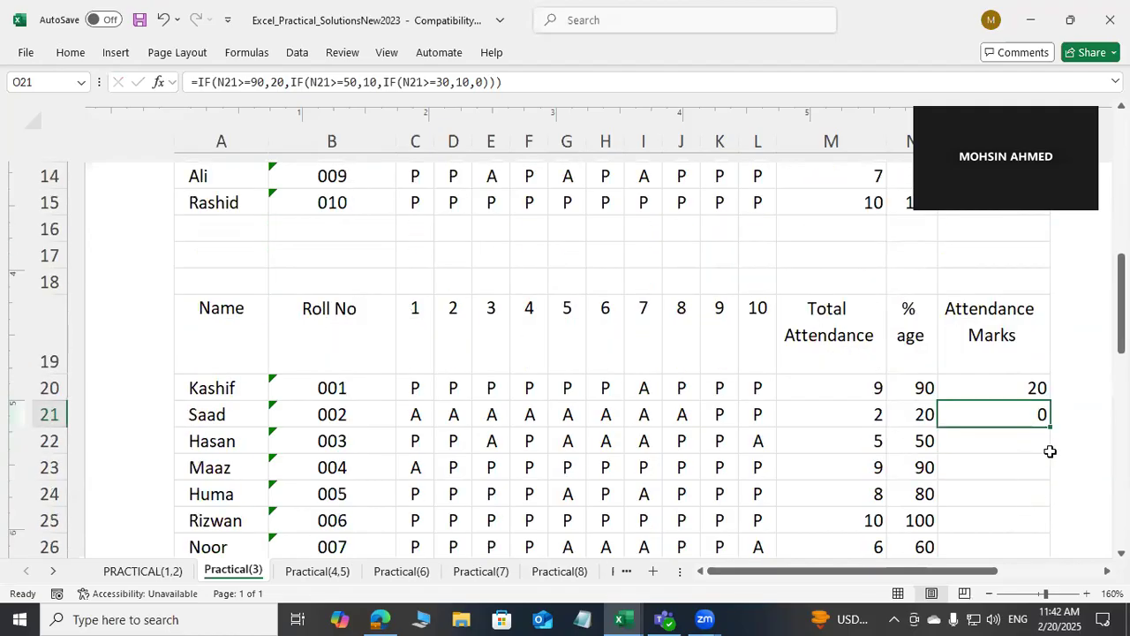
left_click(1016, 446)
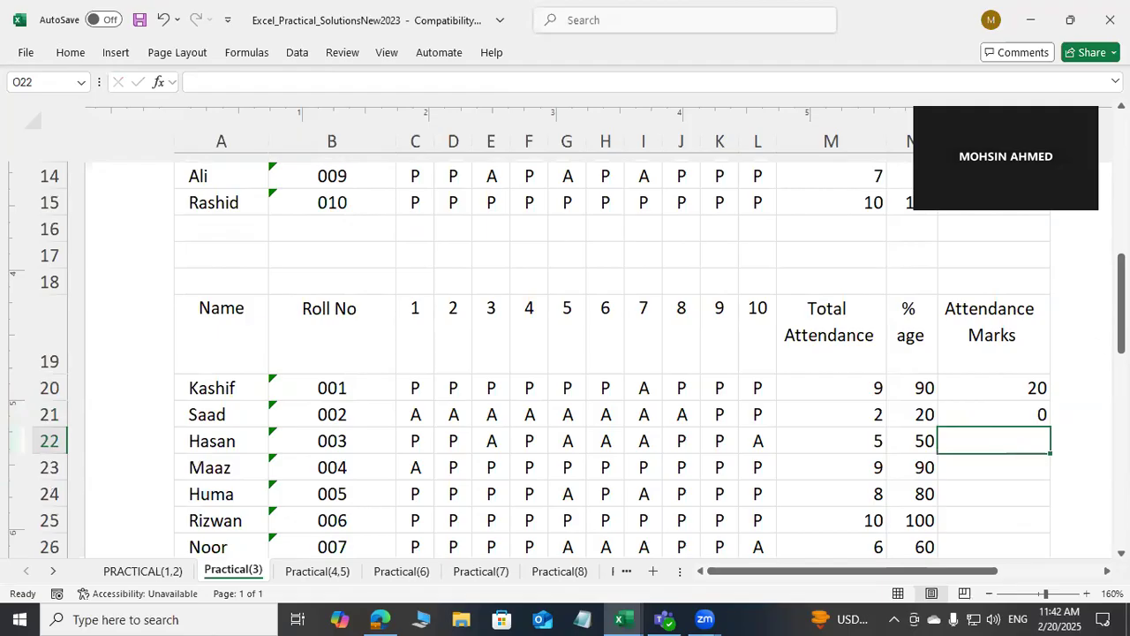
Fill the second student's Attendance Marks formula from O21 down through O29 and review the filled column
scroll(1123, 301, "up", 1)
scroll(565, 358, "up", 3)
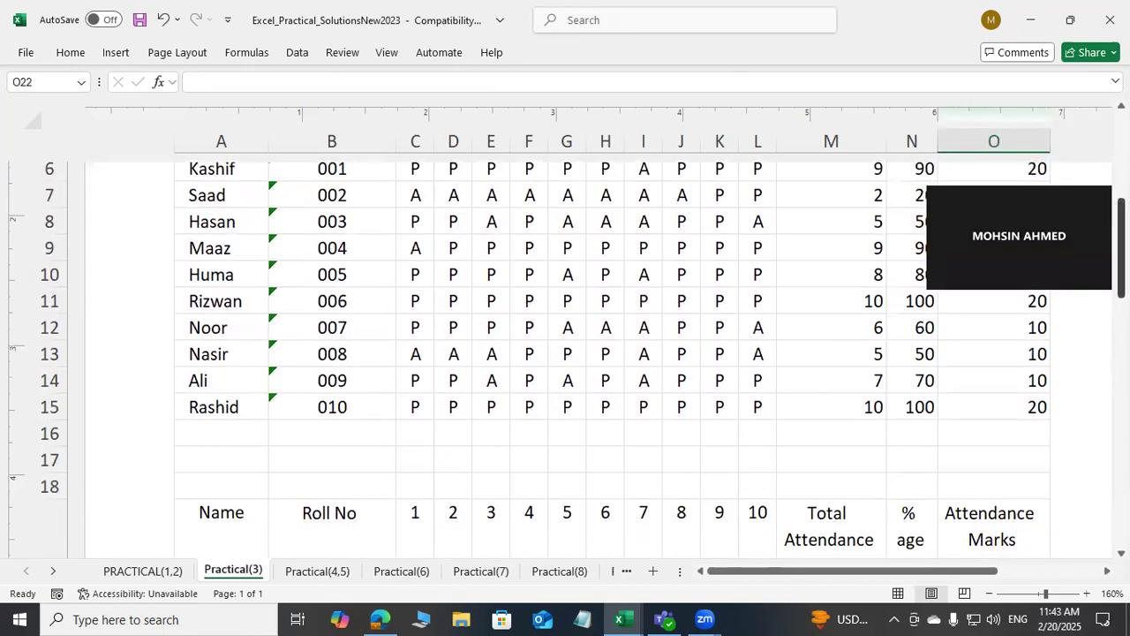
scroll(1085, 345, "down", 3)
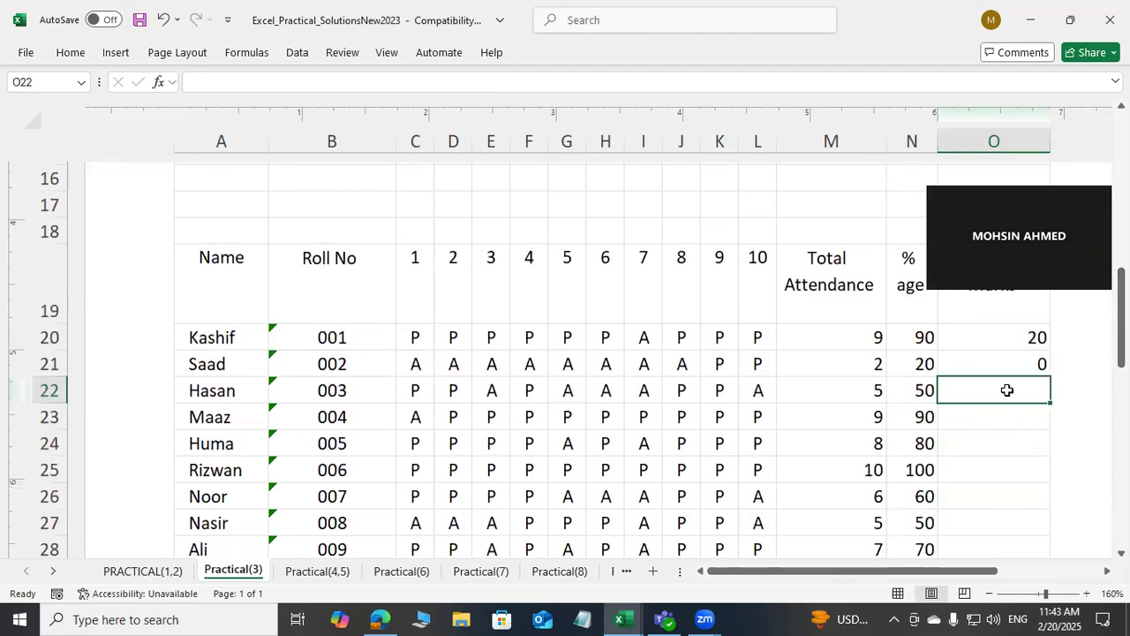
scroll(976, 499, "down", 1)
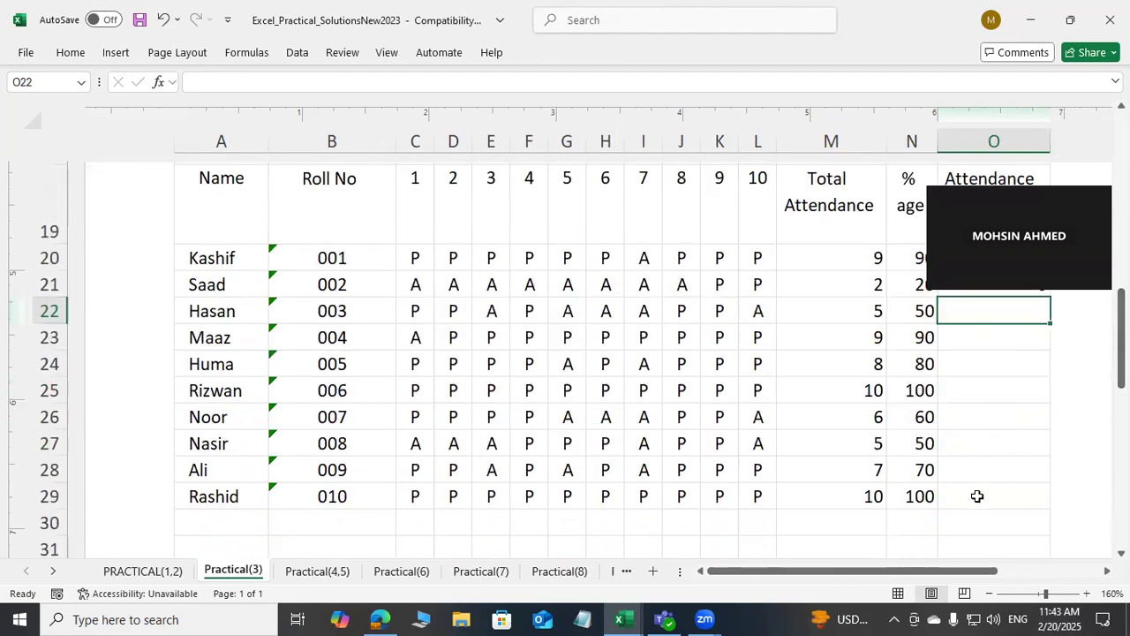
left_click(977, 497)
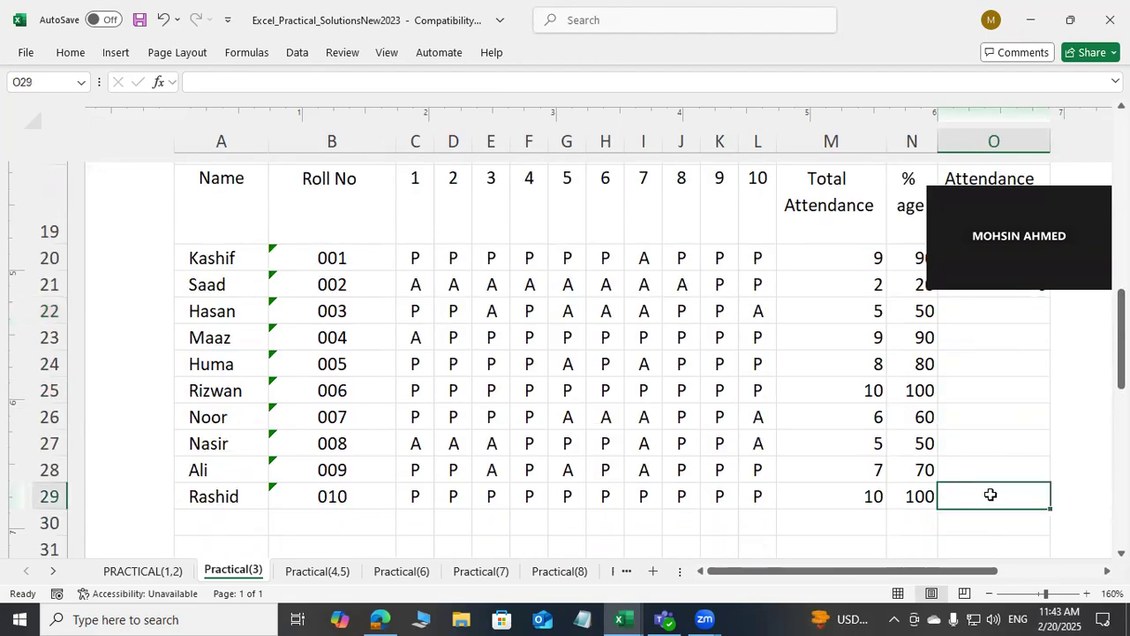
scroll(991, 494, "up", 1)
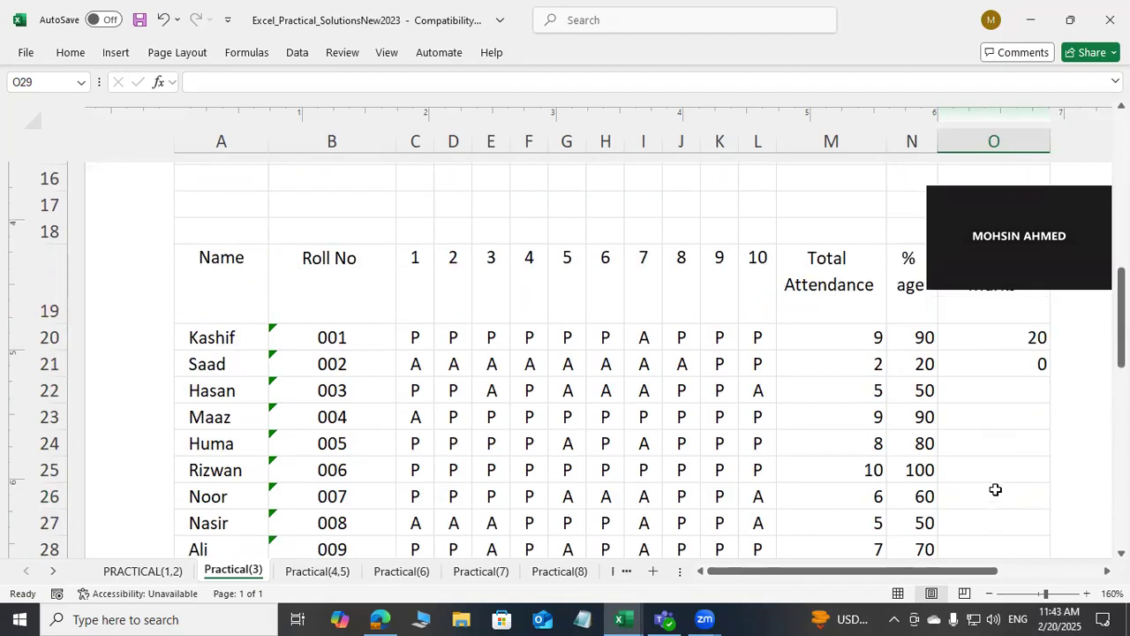
left_click(997, 364)
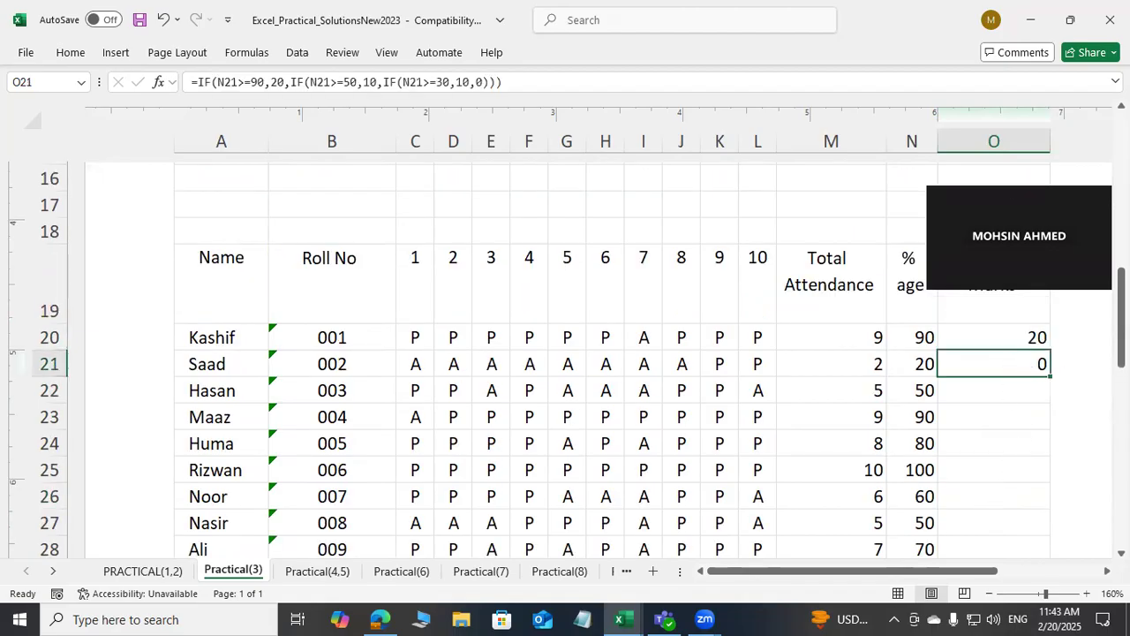
scroll(1122, 336, "down", 1)
scroll(1095, 353, "up", 1)
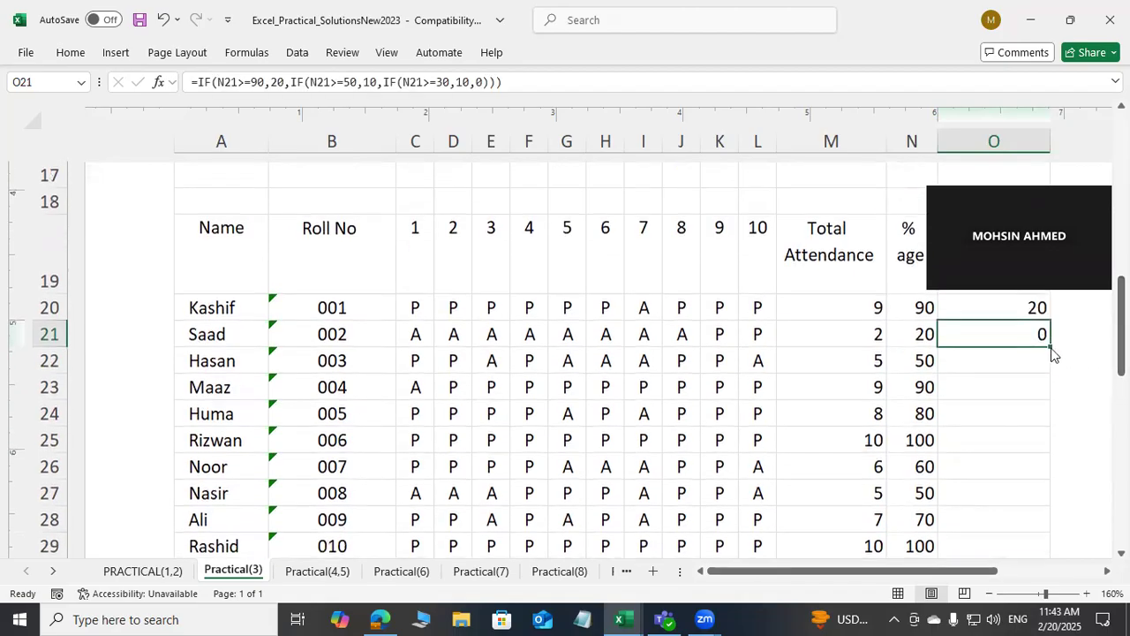
left_click_drag(1045, 347, 1031, 426)
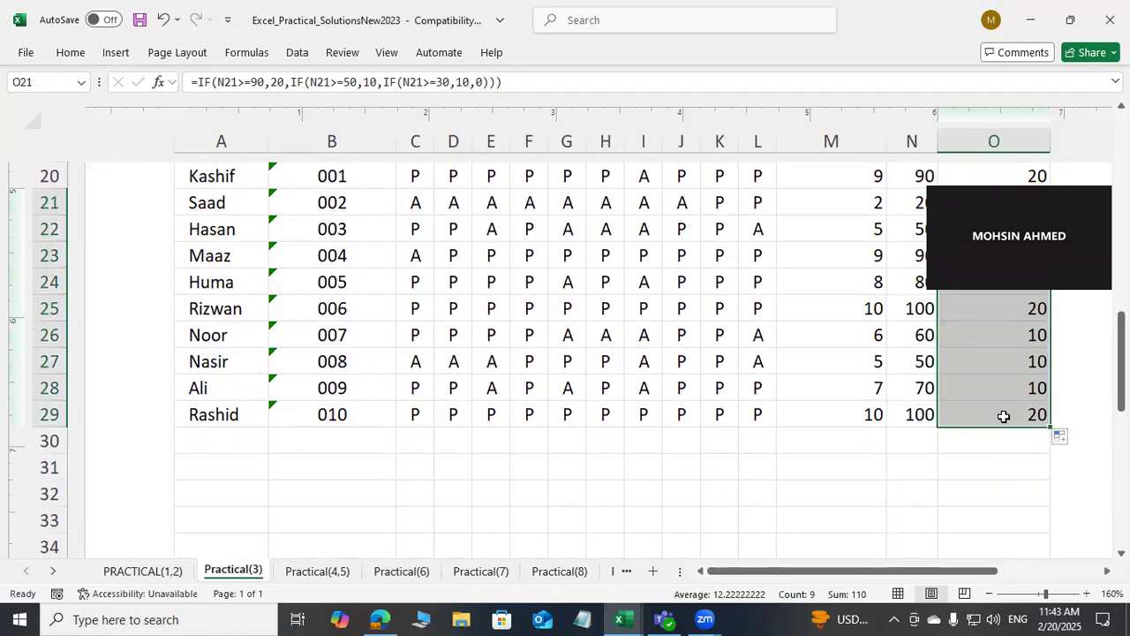
scroll(1004, 416, "up", 1)
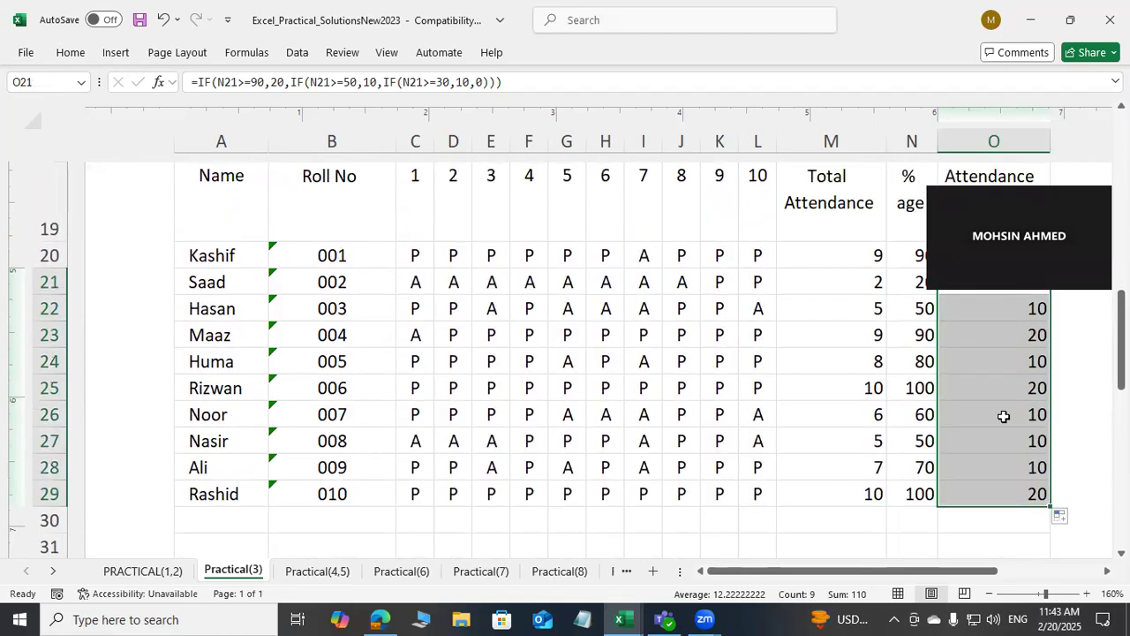
scroll(1004, 416, "up", 1)
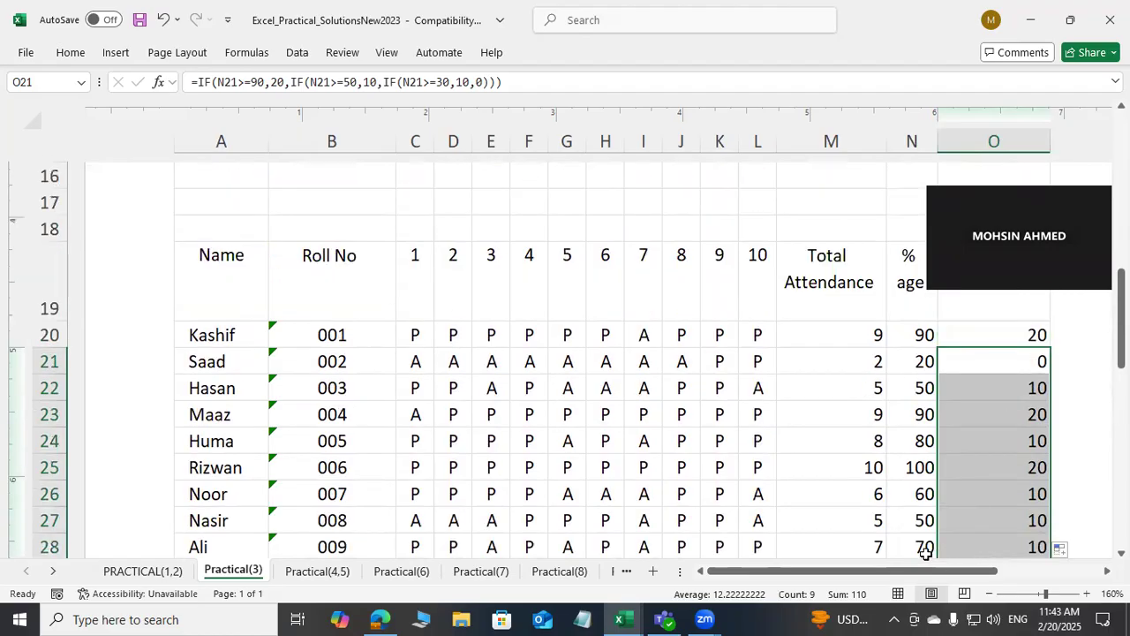
scroll(1002, 534, "down", 1)
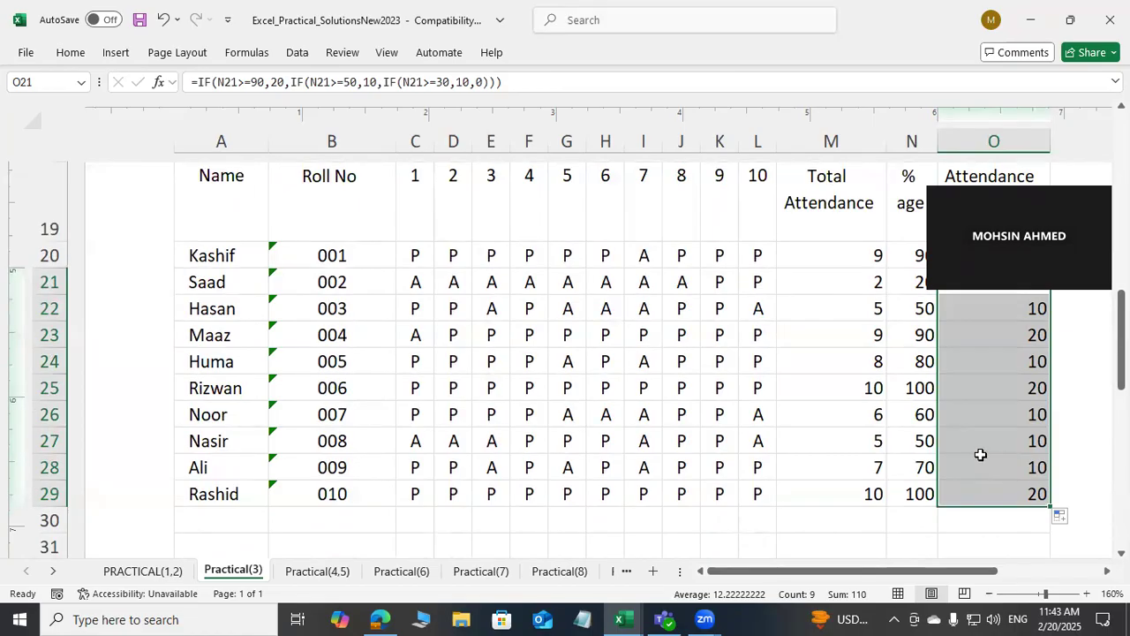
scroll(986, 456, "up", 1)
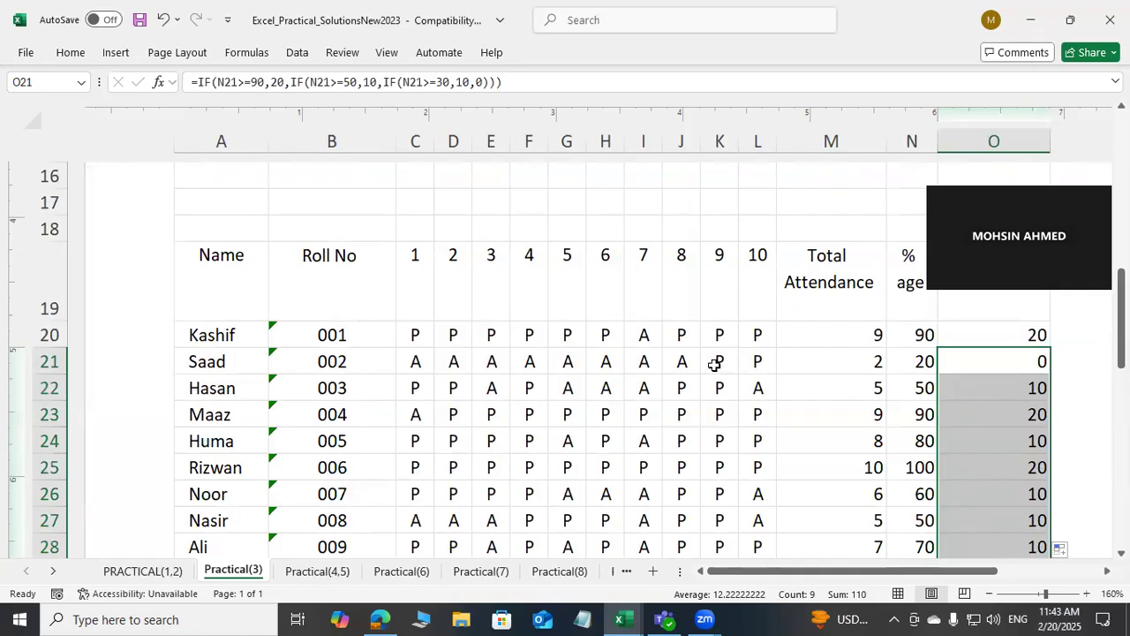
Change the second student's day 7 attendance in I21 to p, and check the percentage and Attendance Marks in that row
left_click(642, 362)
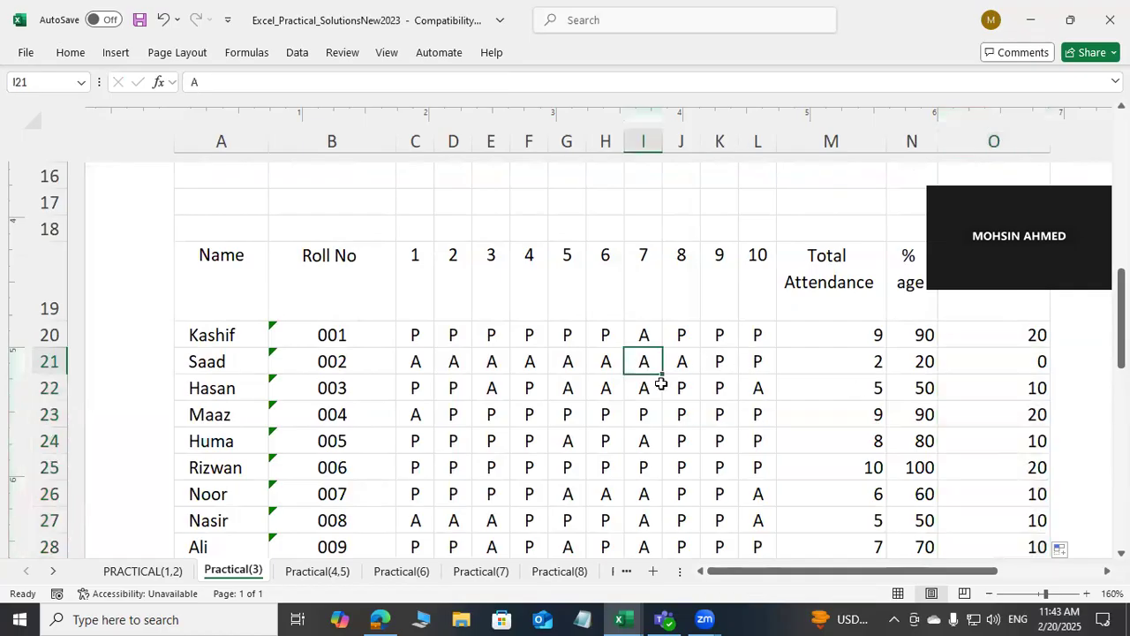
type("p")
key("Return")
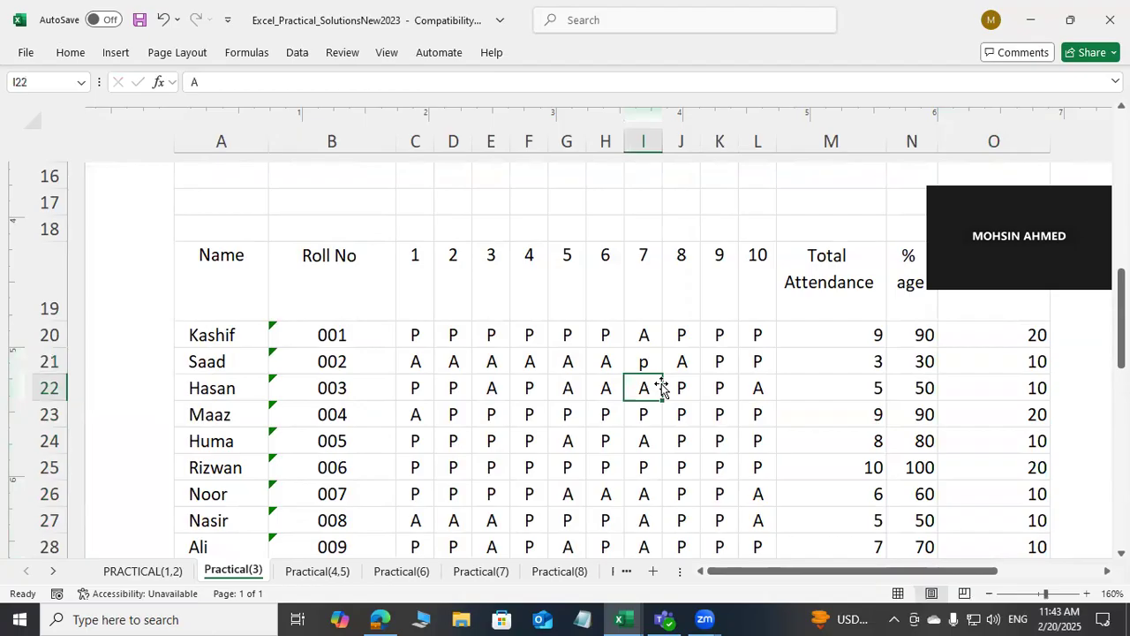
left_click(922, 358)
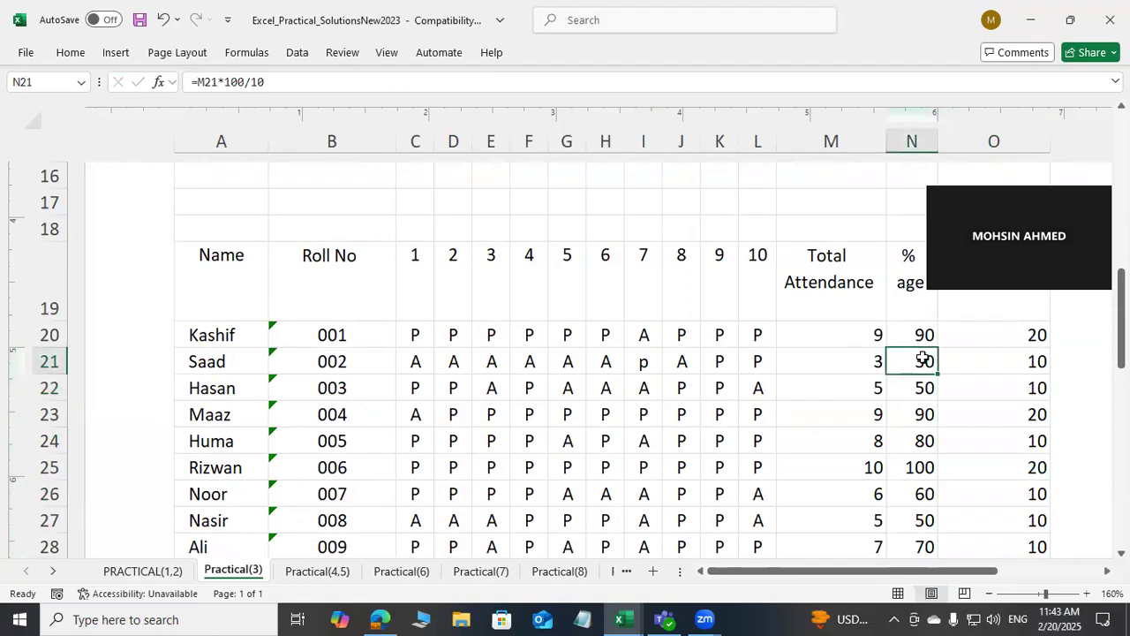
left_click(1021, 363)
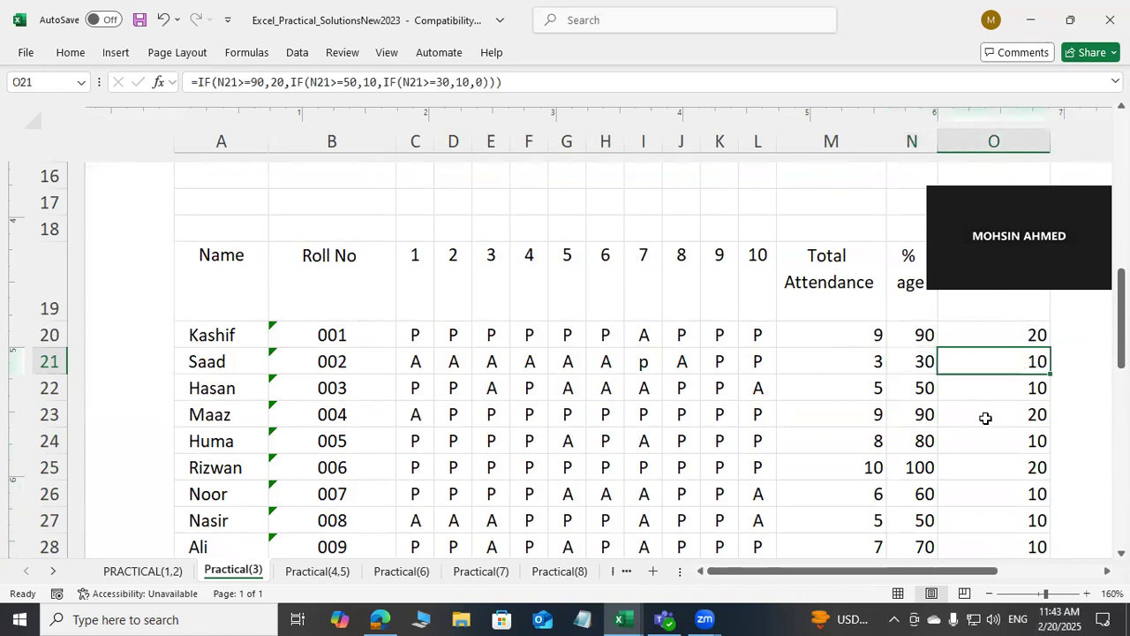
scroll(986, 418, "down", 1)
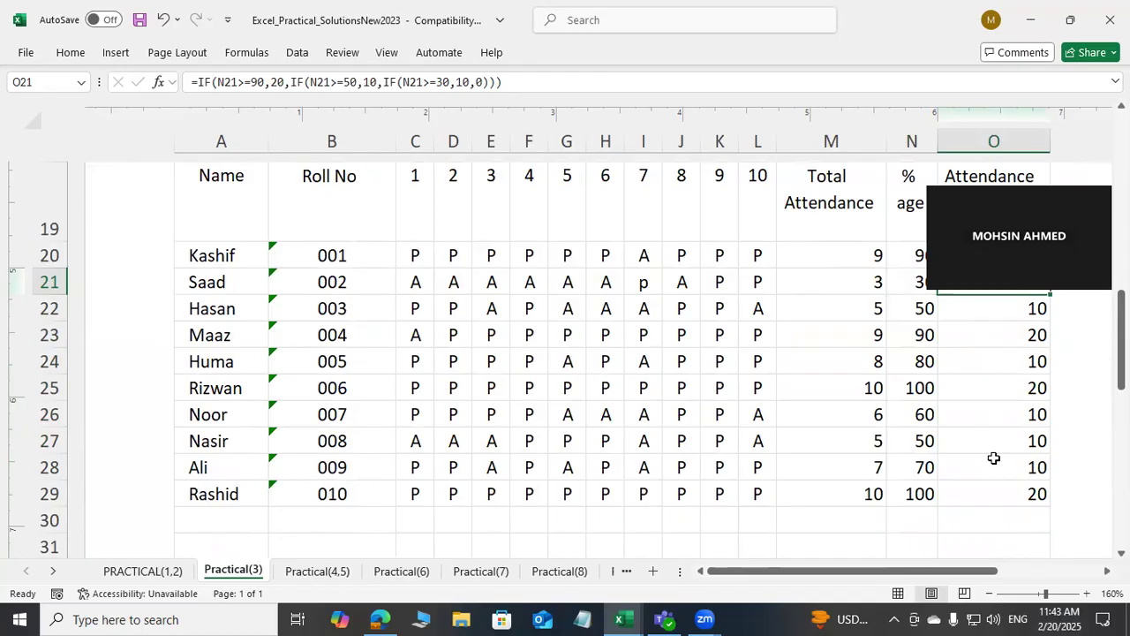
scroll(993, 457, "up", 1)
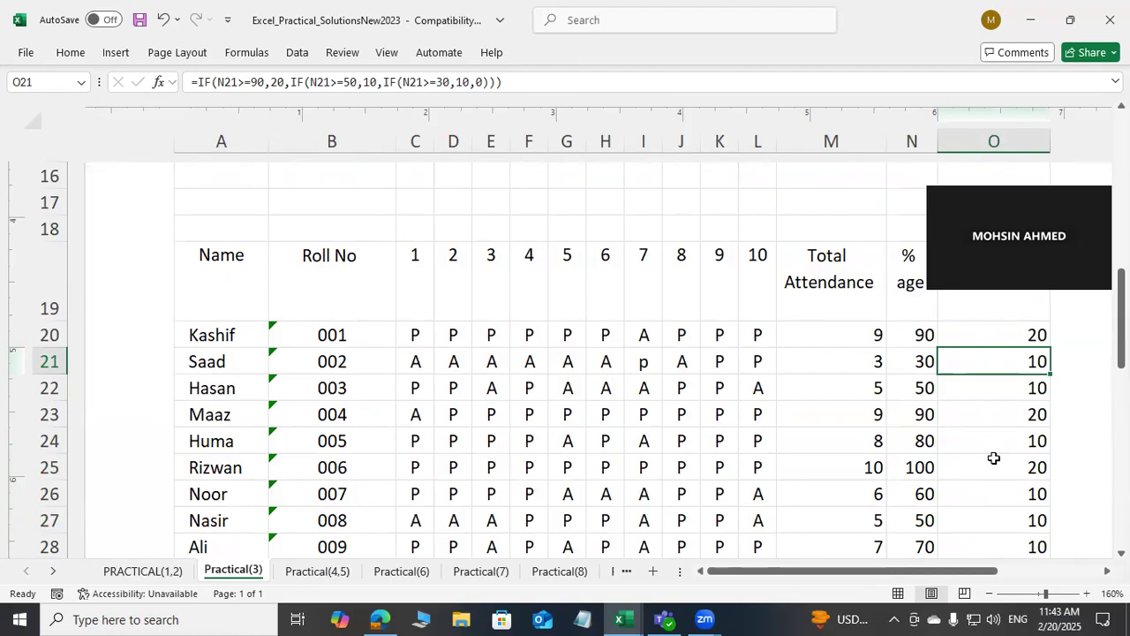
Edit the marks awarded by the N21>=50 condition in the O21 Attendance Marks formula
left_click(369, 82)
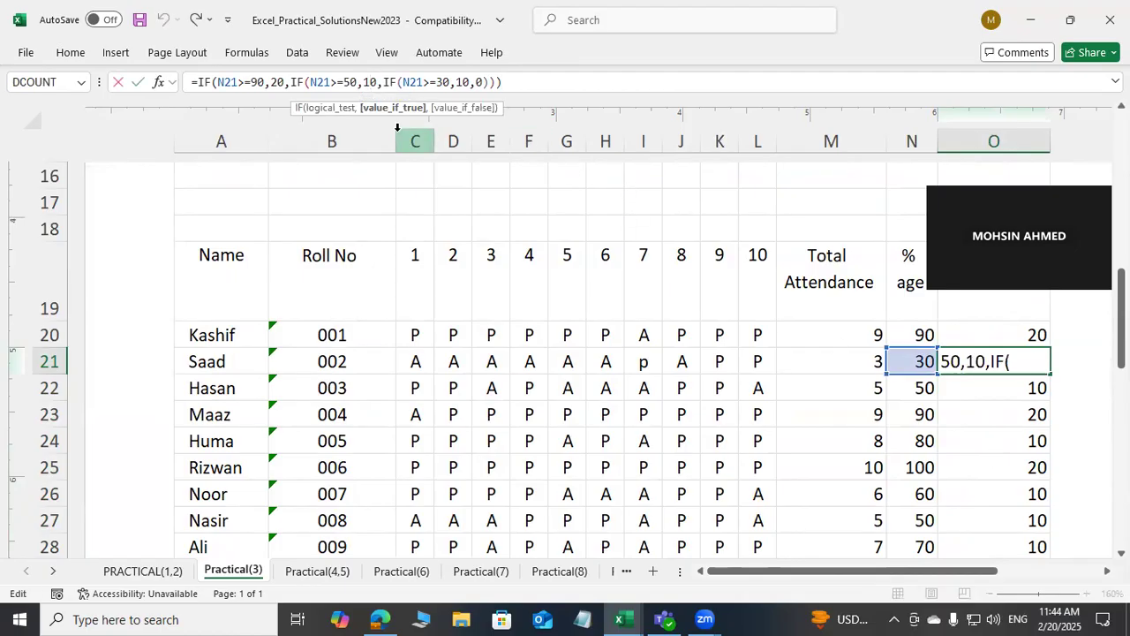
type("5")
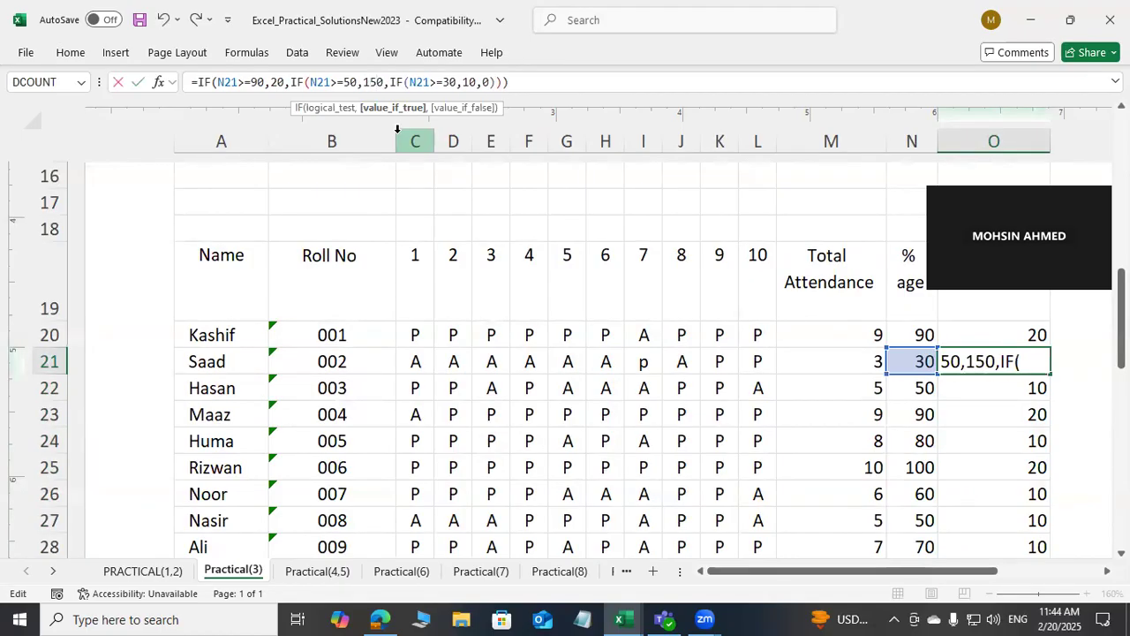
key("Delete")
key("Return")
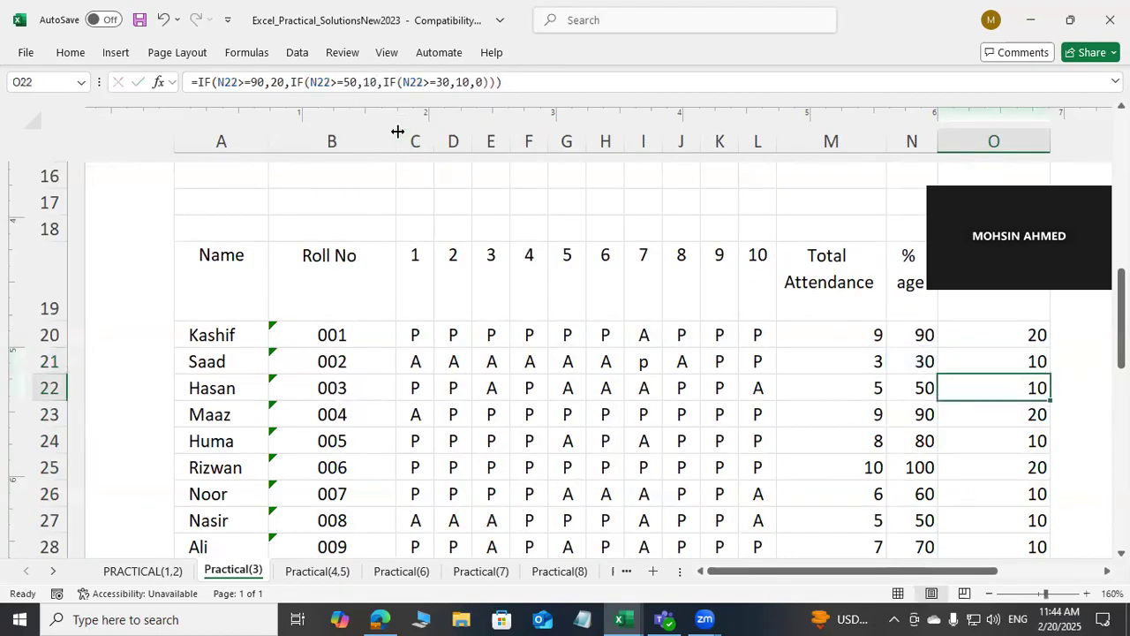
Examine the IF conditions and awarded marks in the first student's formula in O20, leaving it as =IF(N20>=90,20,IF(N20>=50,10,IF(N20>=30,5,0)))
left_click(1000, 334)
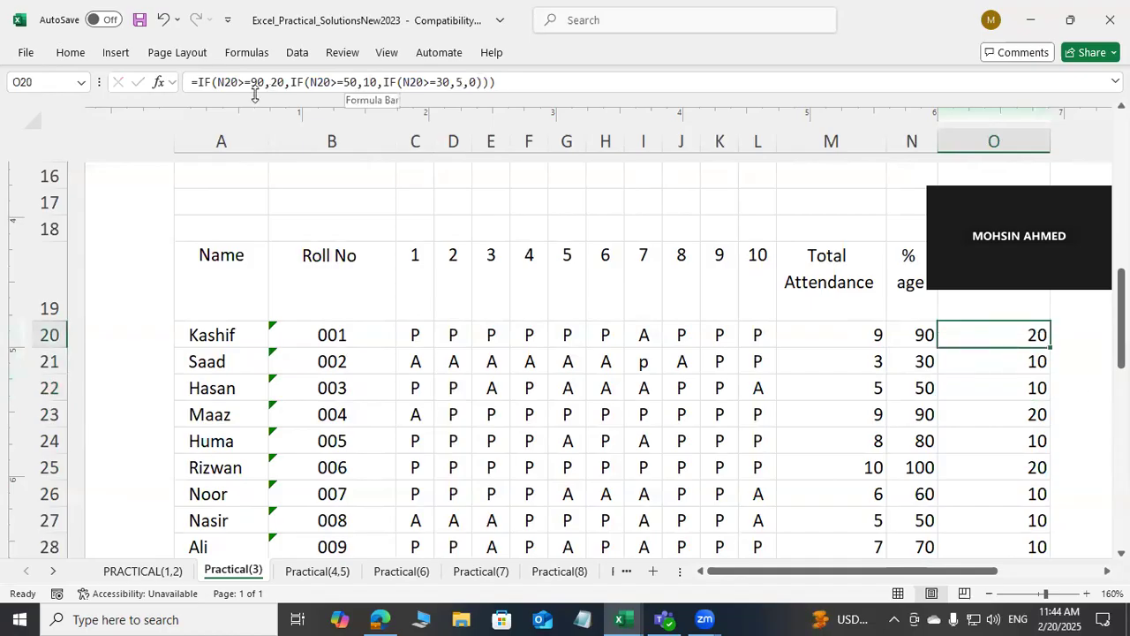
double_click(189, 82)
left_click_drag(230, 83, 496, 82)
left_click(366, 81)
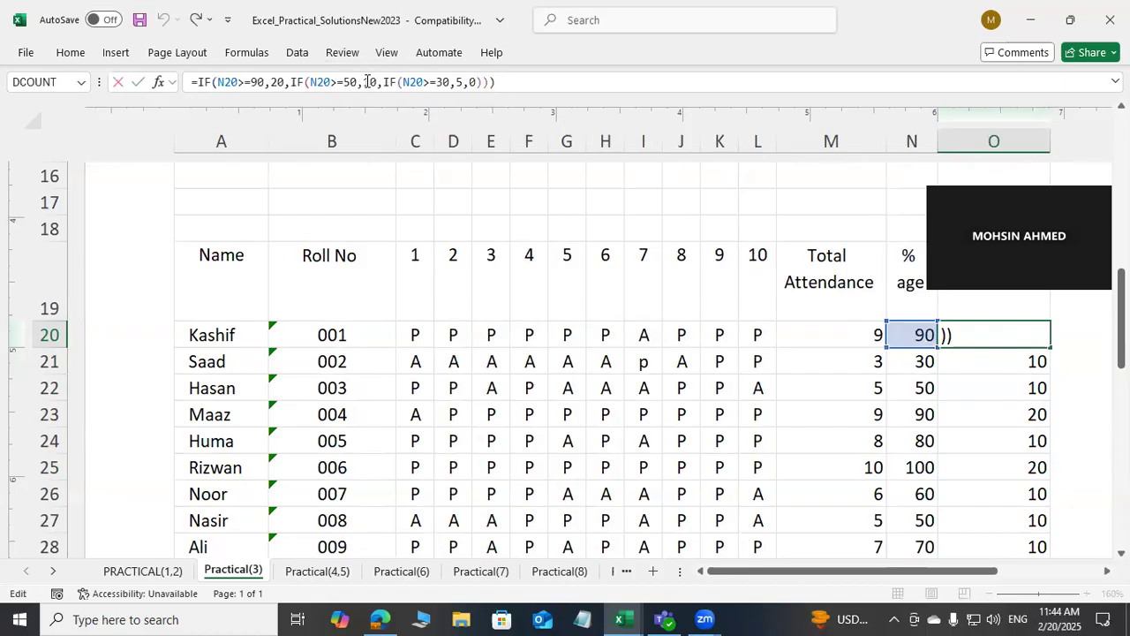
left_click(456, 82)
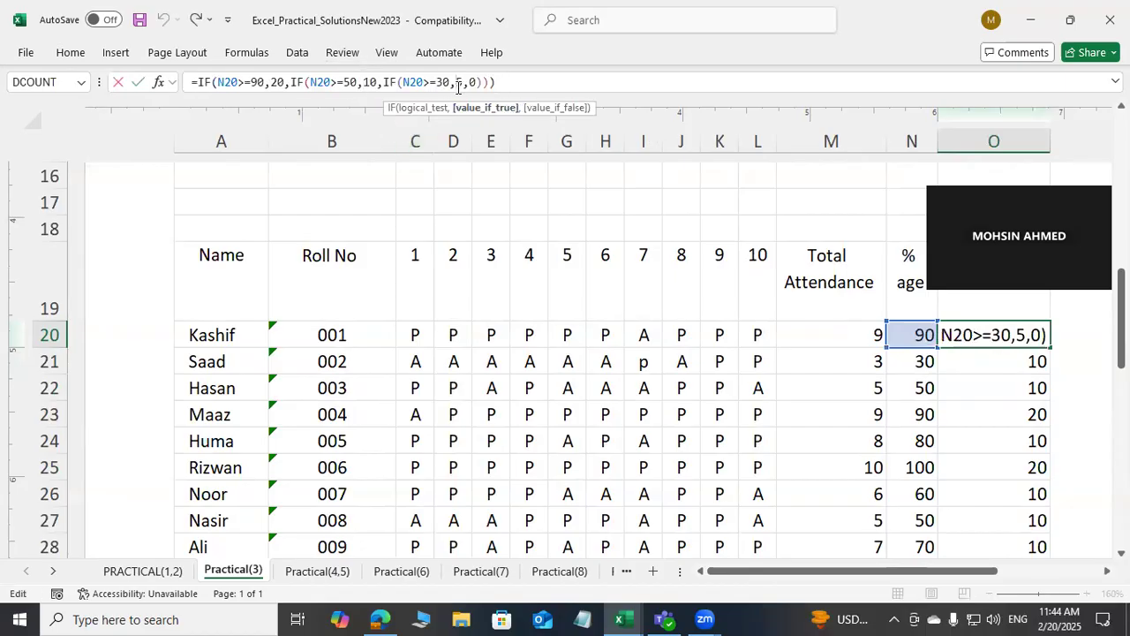
left_click(1032, 335)
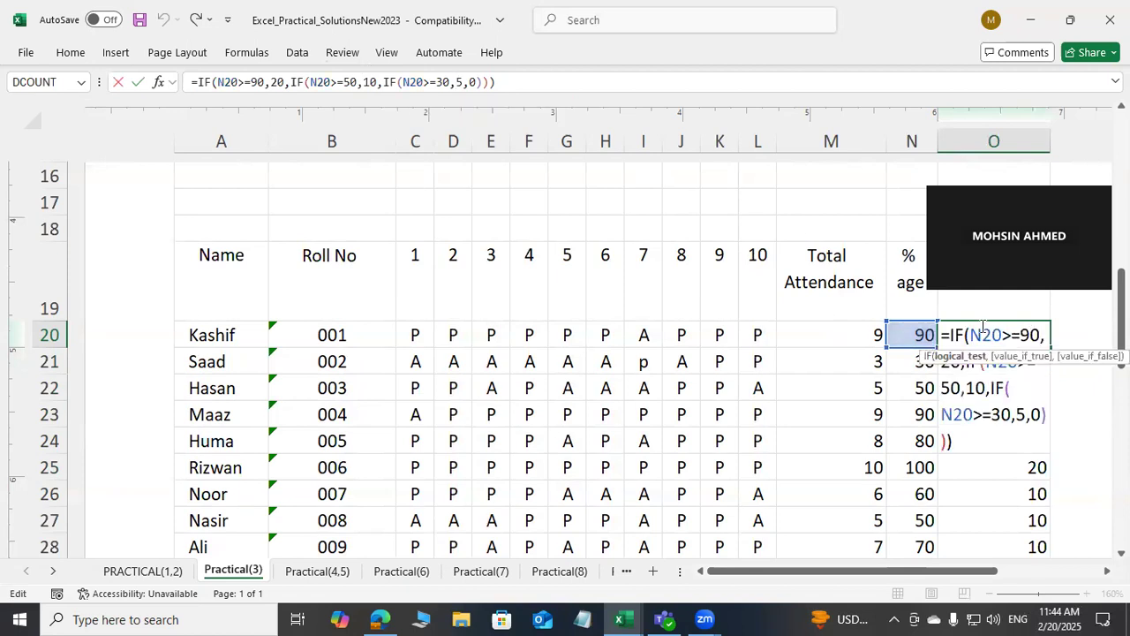
type("`")
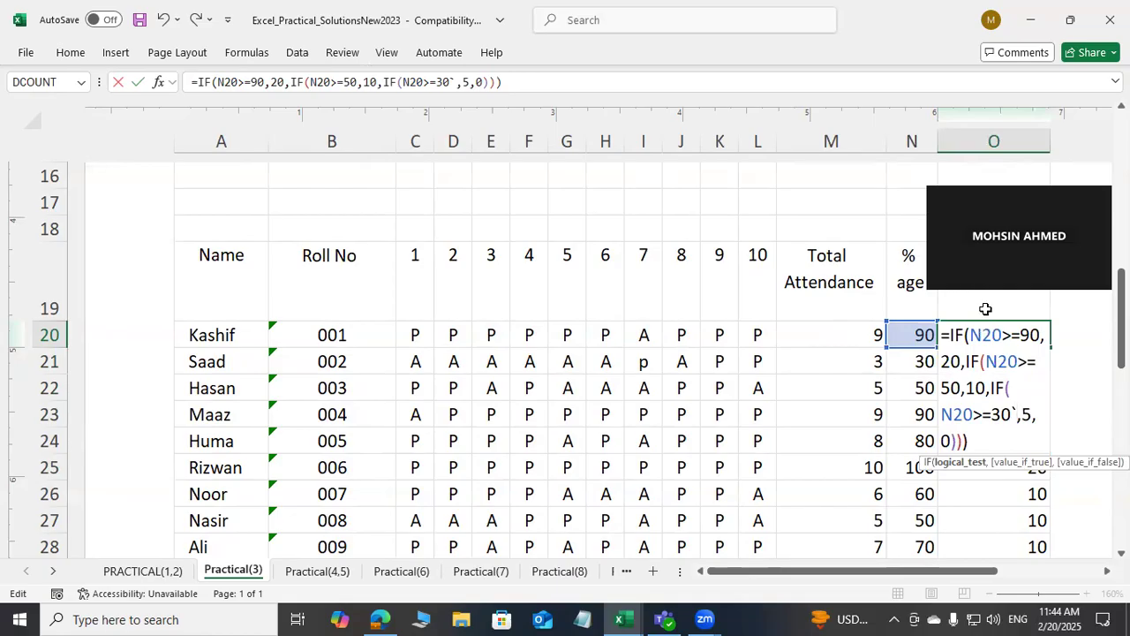
left_click(451, 82)
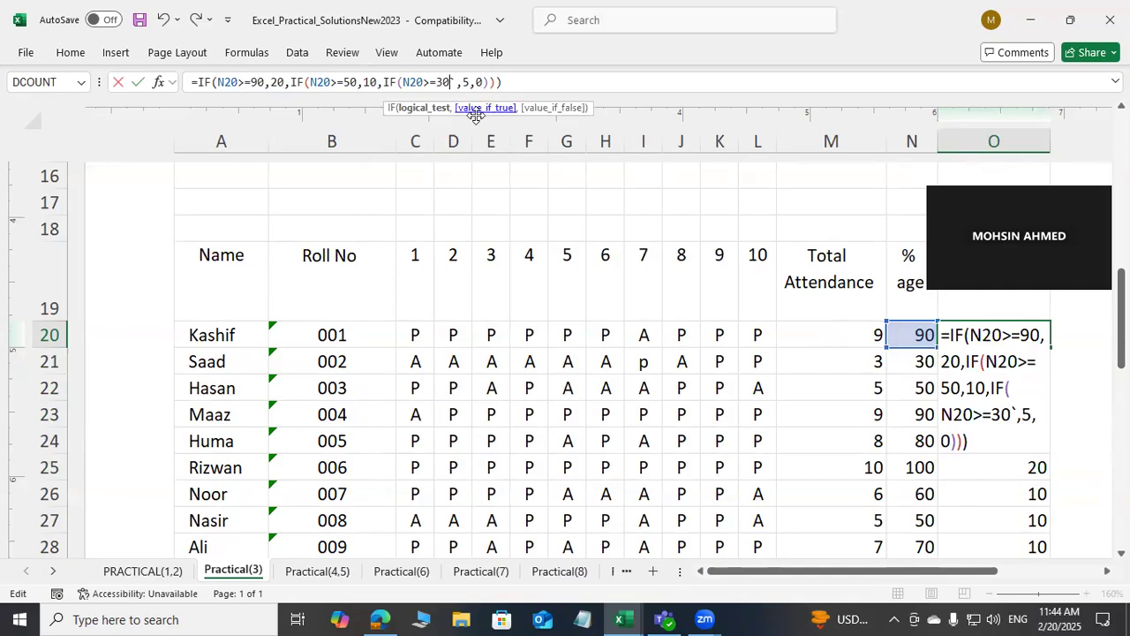
key("Delete")
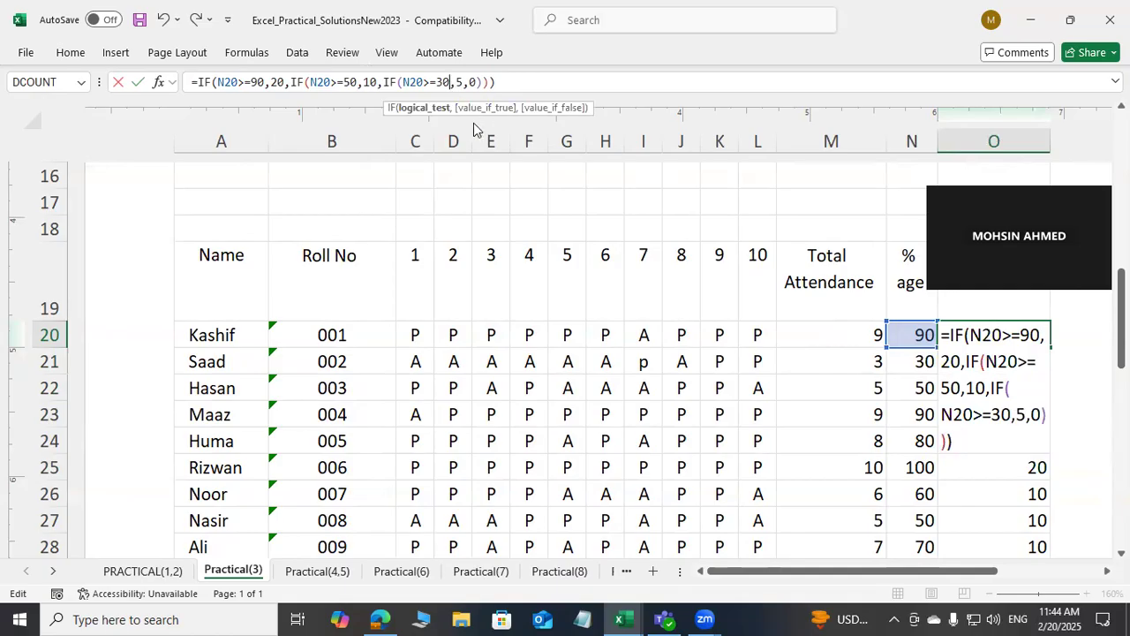
left_click(514, 85)
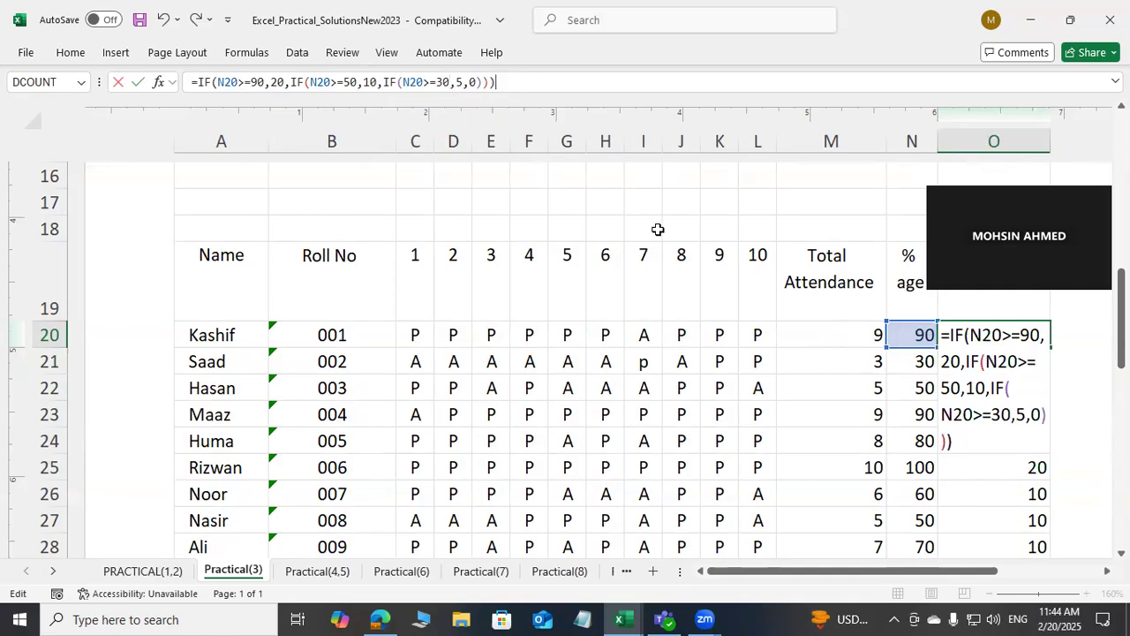
key("Return")
Fill the Attendance Marks formula from O20 down through O29 and check the students' marks against their percentages
left_click(1041, 341)
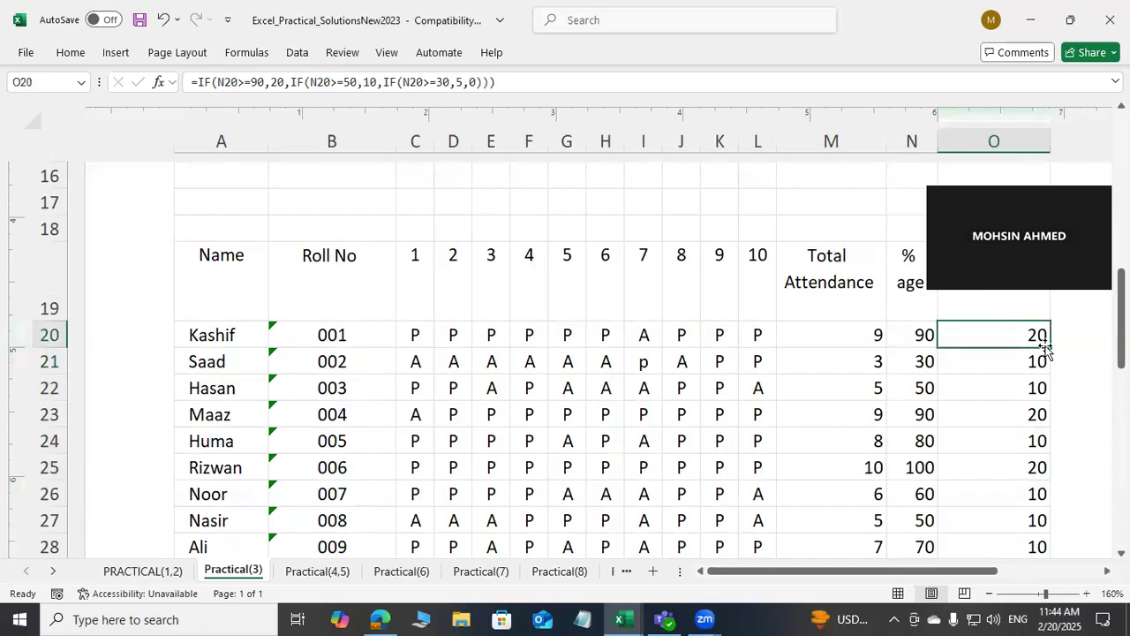
left_click_drag(1047, 348, 1041, 504)
scroll(981, 477, "up", 2)
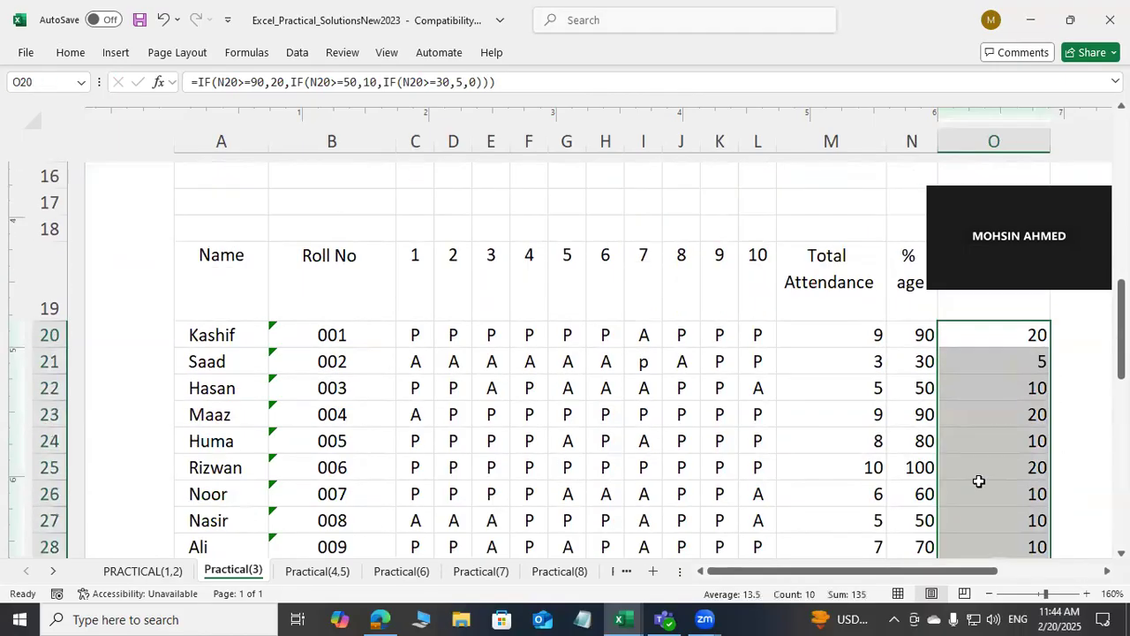
scroll(980, 481, "down", 1)
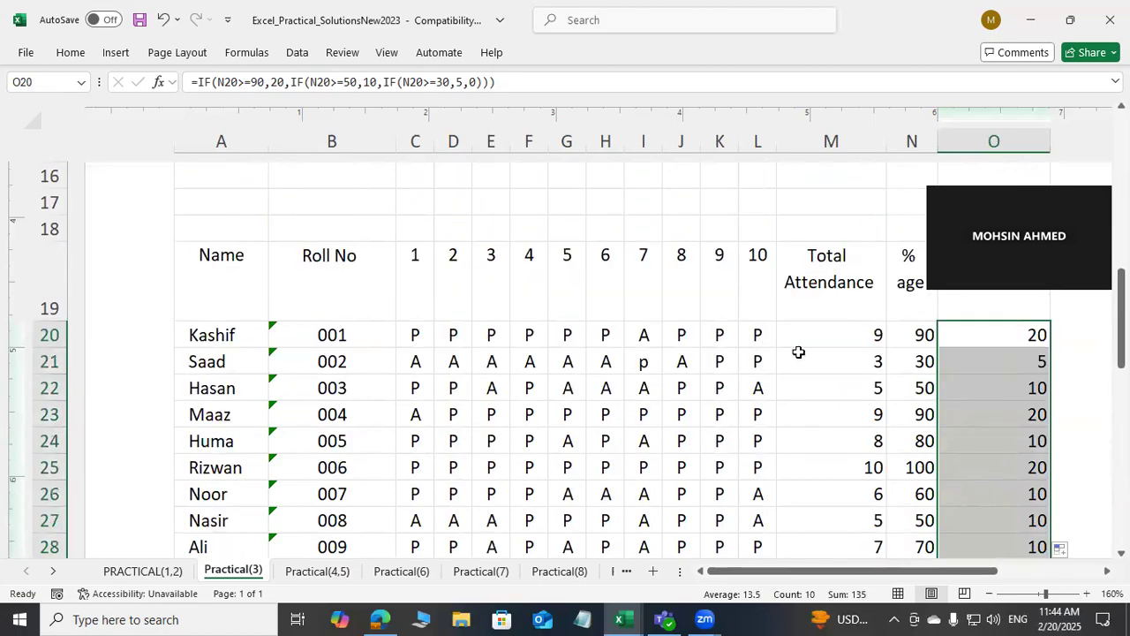
left_click(1015, 367)
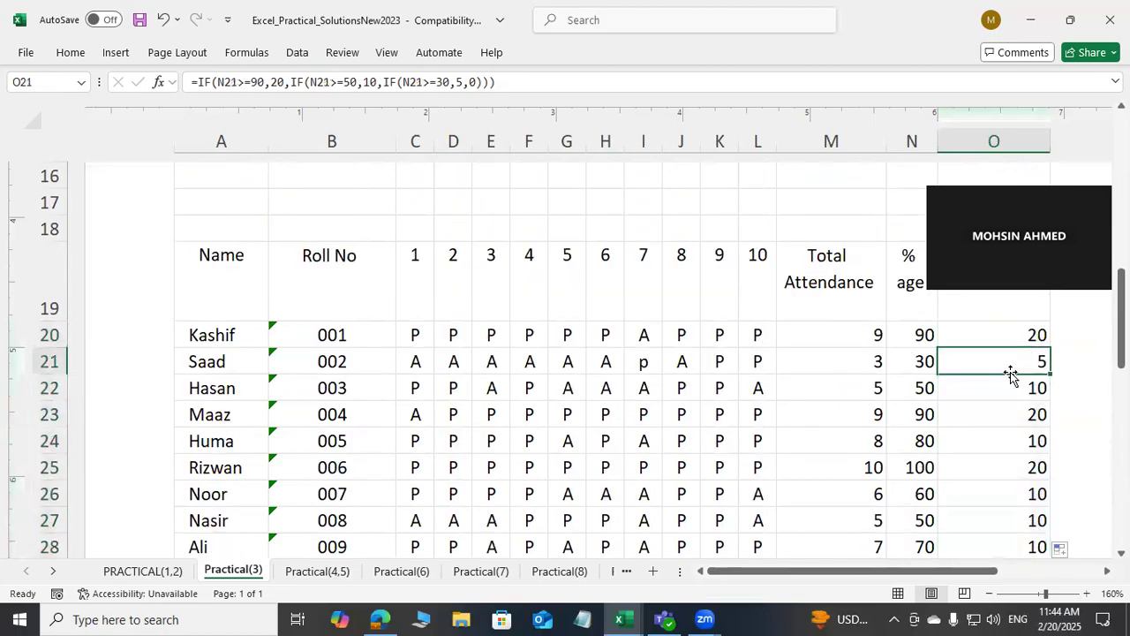
left_click(919, 395)
left_click(1034, 387)
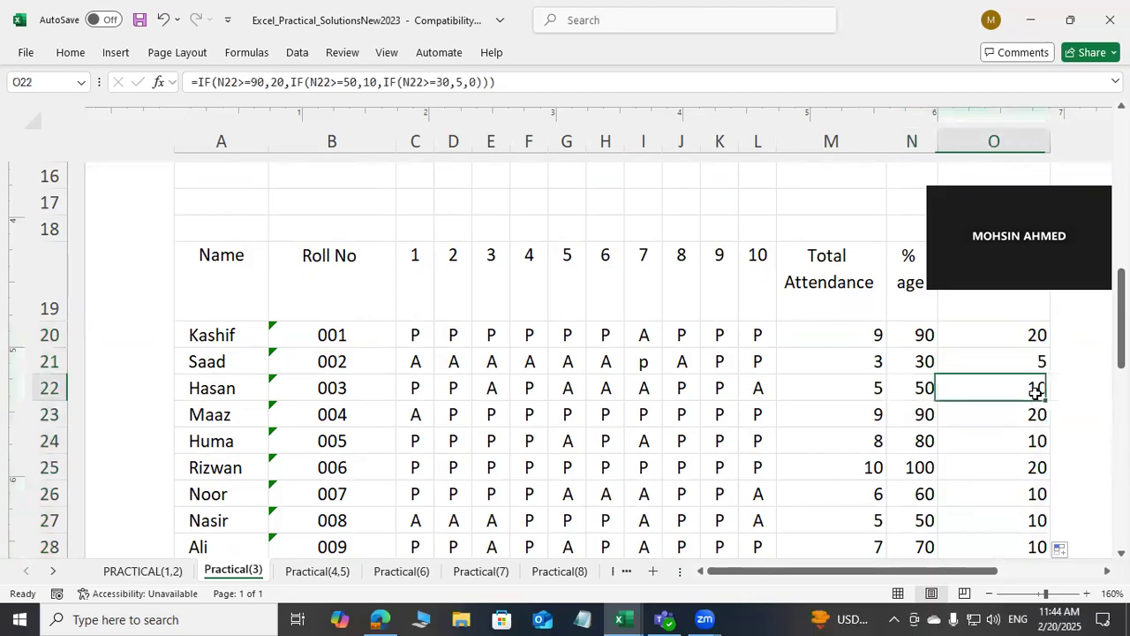
left_click(921, 415)
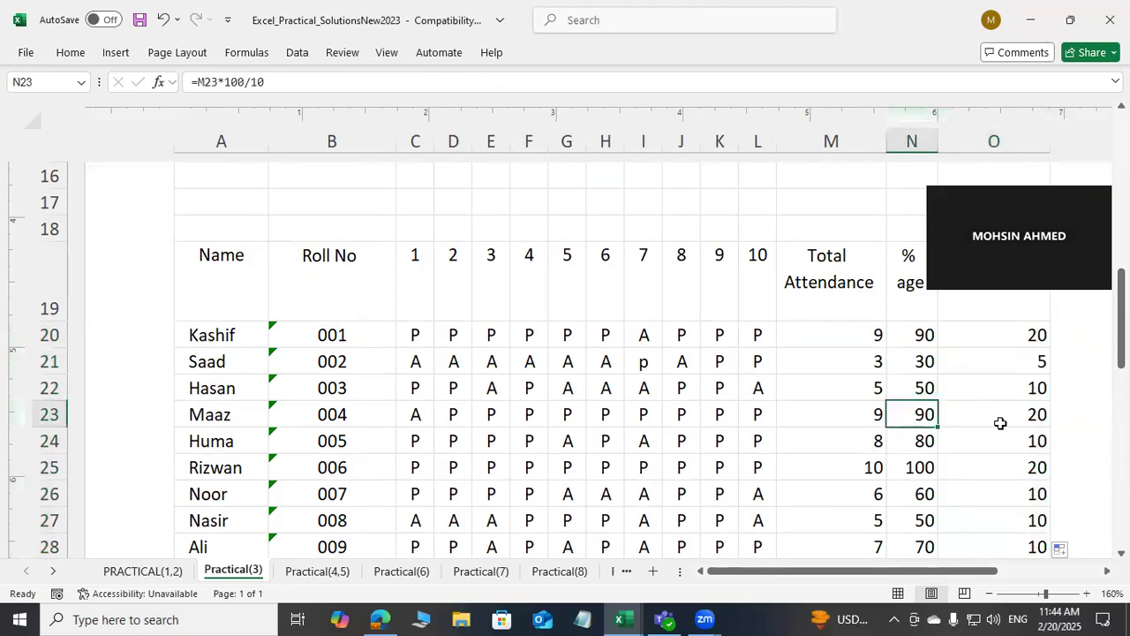
Check the filled Attendance Marks formulas for the fourth, first and last students in O23, O20 and O29
left_click(1034, 416)
left_click(996, 337)
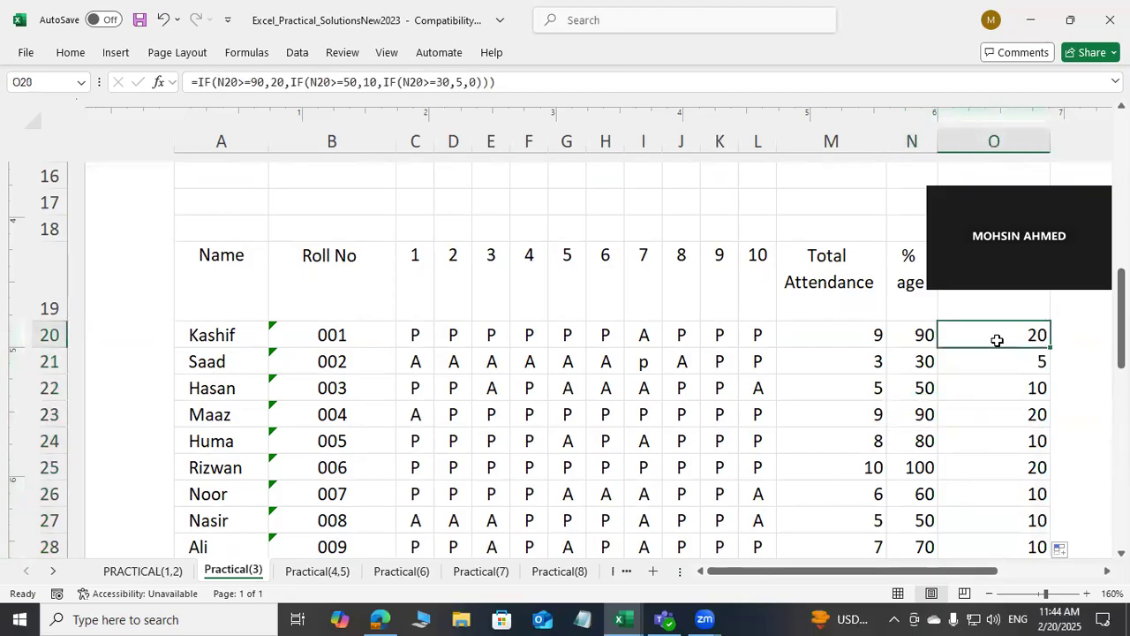
scroll(993, 351, "down", 2)
left_click(969, 340)
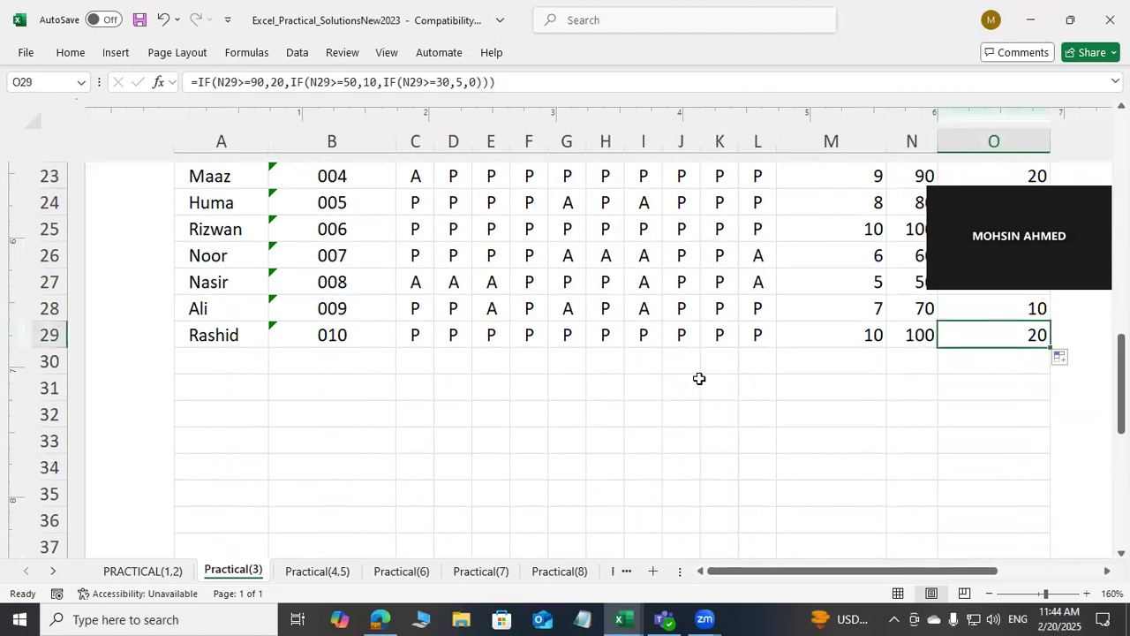
scroll(699, 379, "up", 1)
scroll(728, 380, "up", 1)
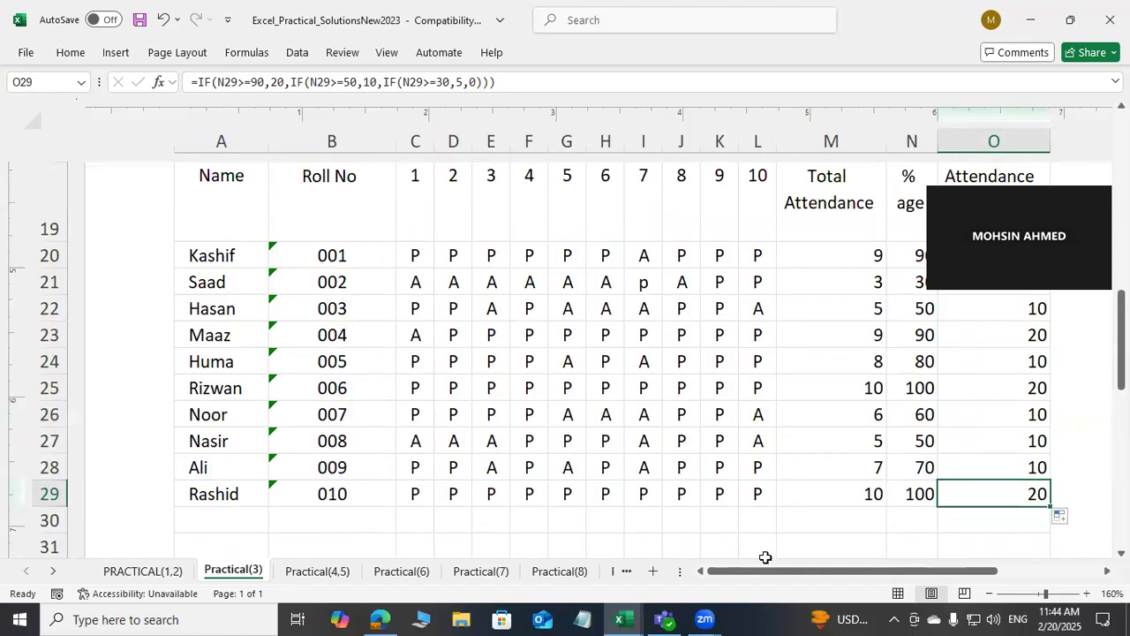
Examine the % age column and the first student's COUNTIF formula for Total Attendance in M20
left_click(909, 201)
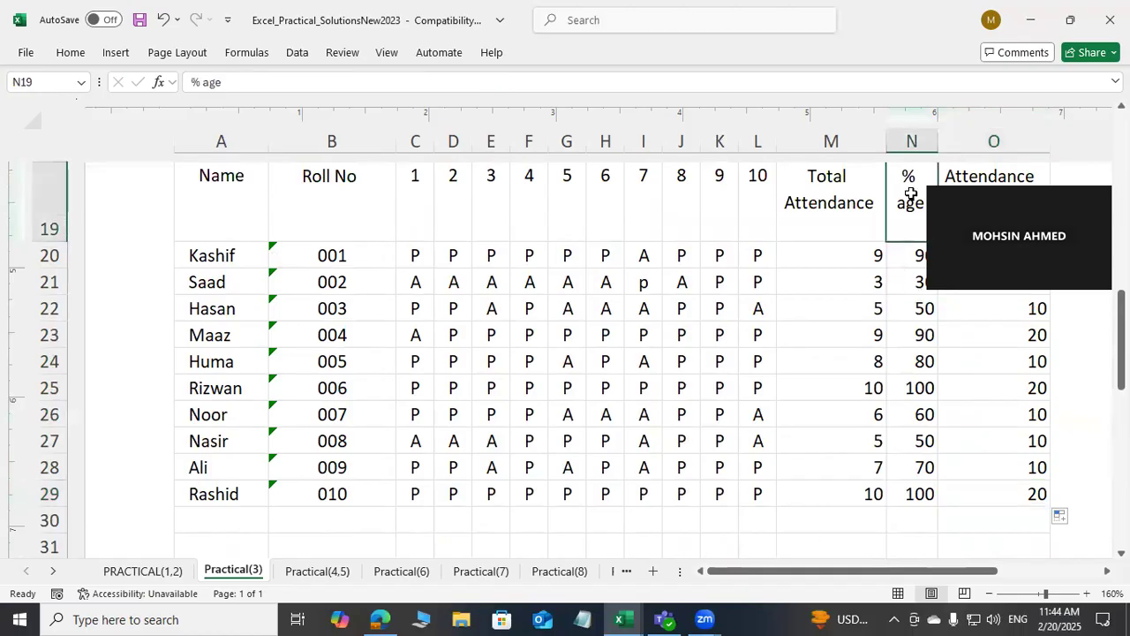
left_click(908, 255)
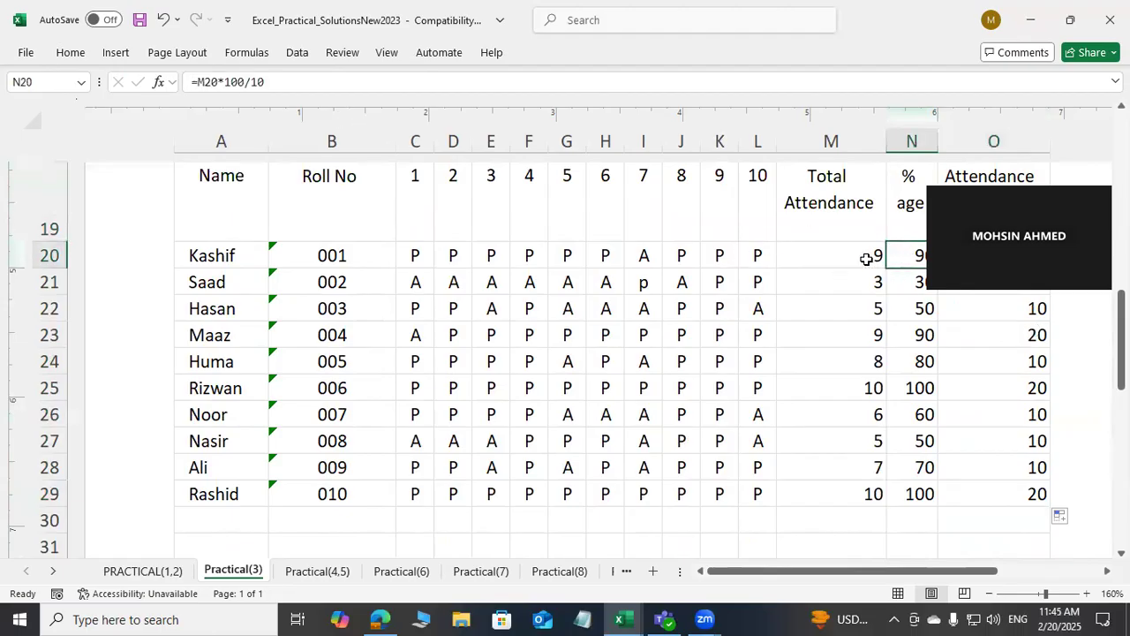
left_click(866, 259)
left_click(332, 81)
left_click_drag(332, 81, 173, 78)
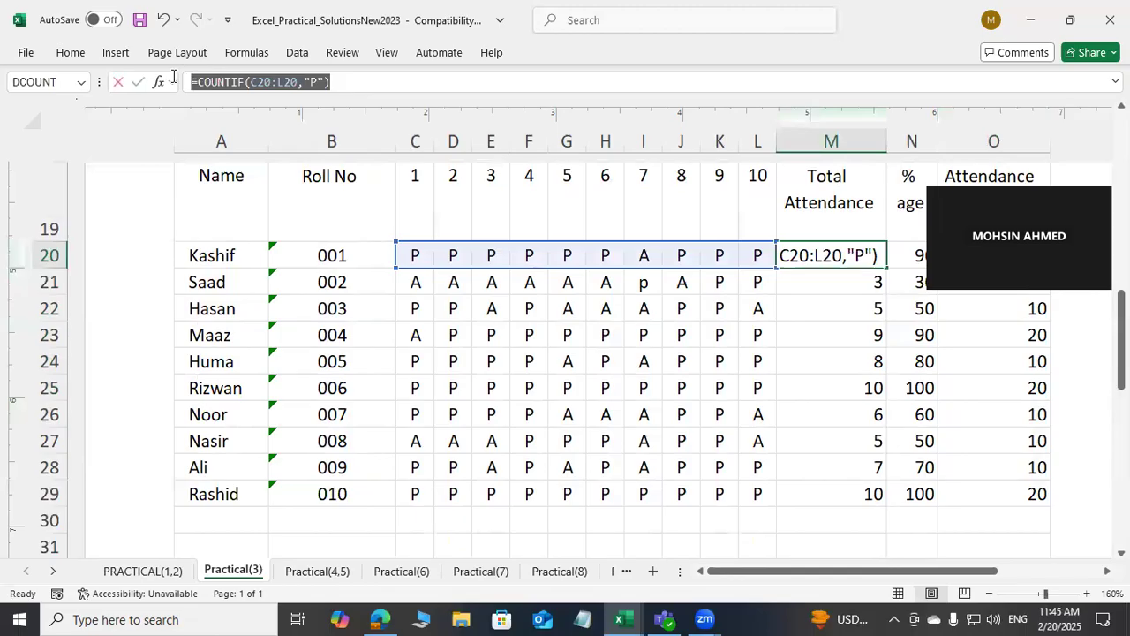
type("=")
left_click(914, 311)
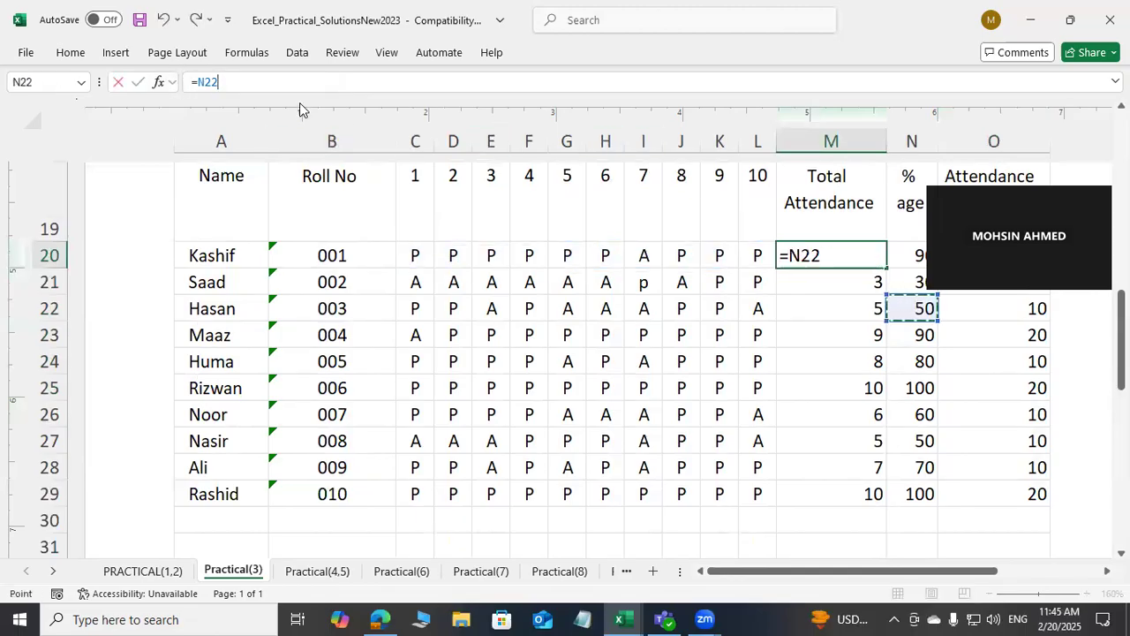
key("Escape")
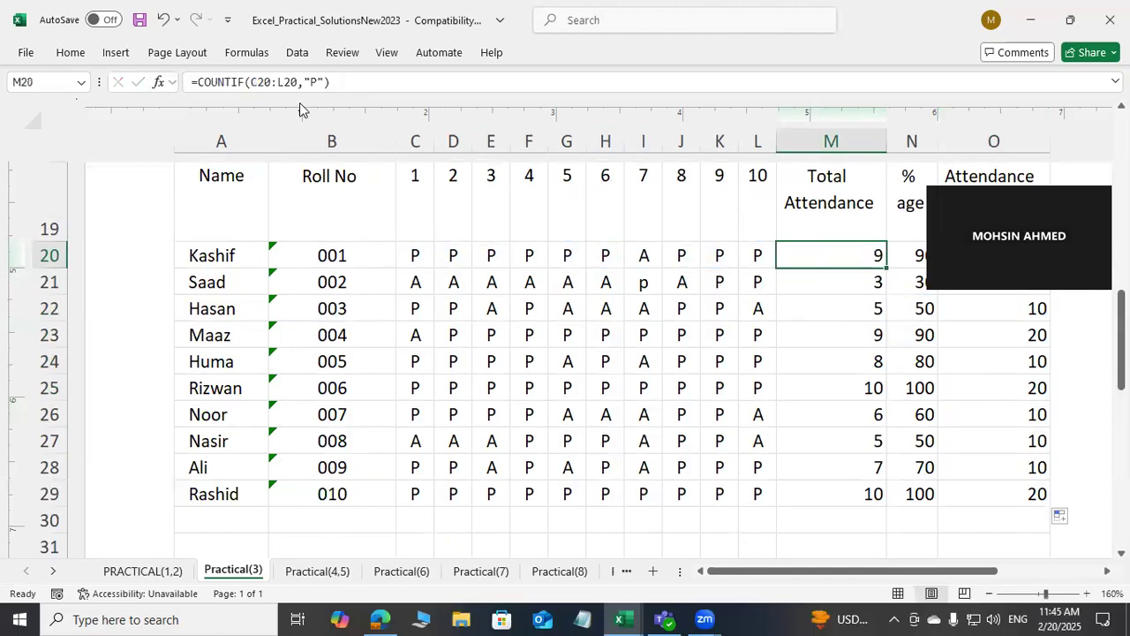
Review the first student's percentage formula in N20 and the last student's nested IF formula for Attendance Marks in O29
left_click(911, 259)
left_click_drag(188, 84, 323, 83)
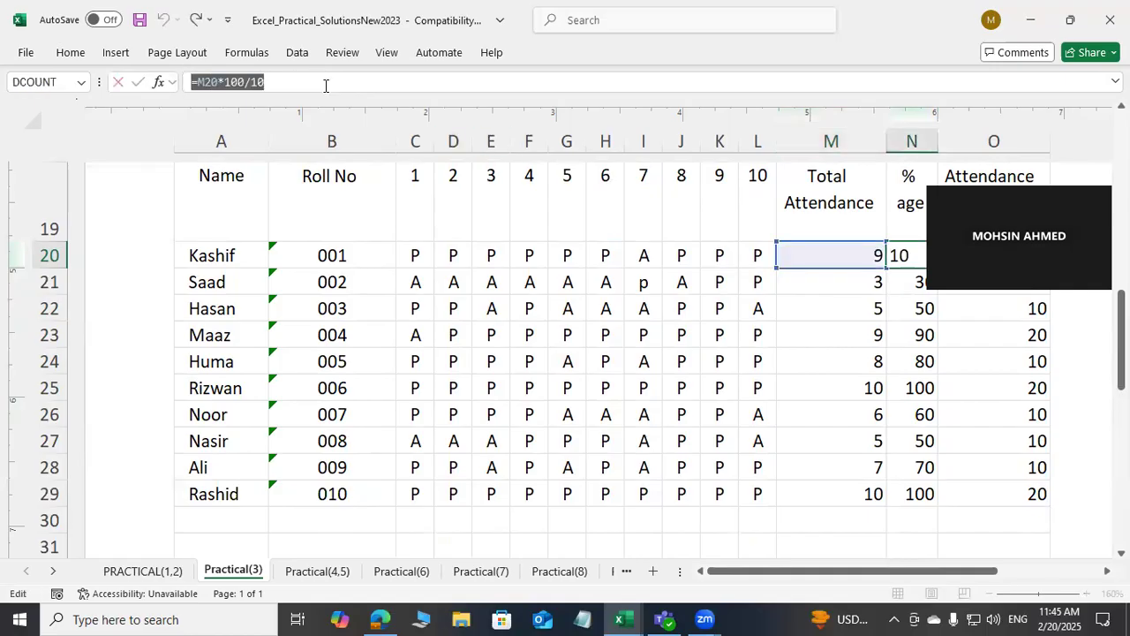
left_click(981, 310)
key("Escape")
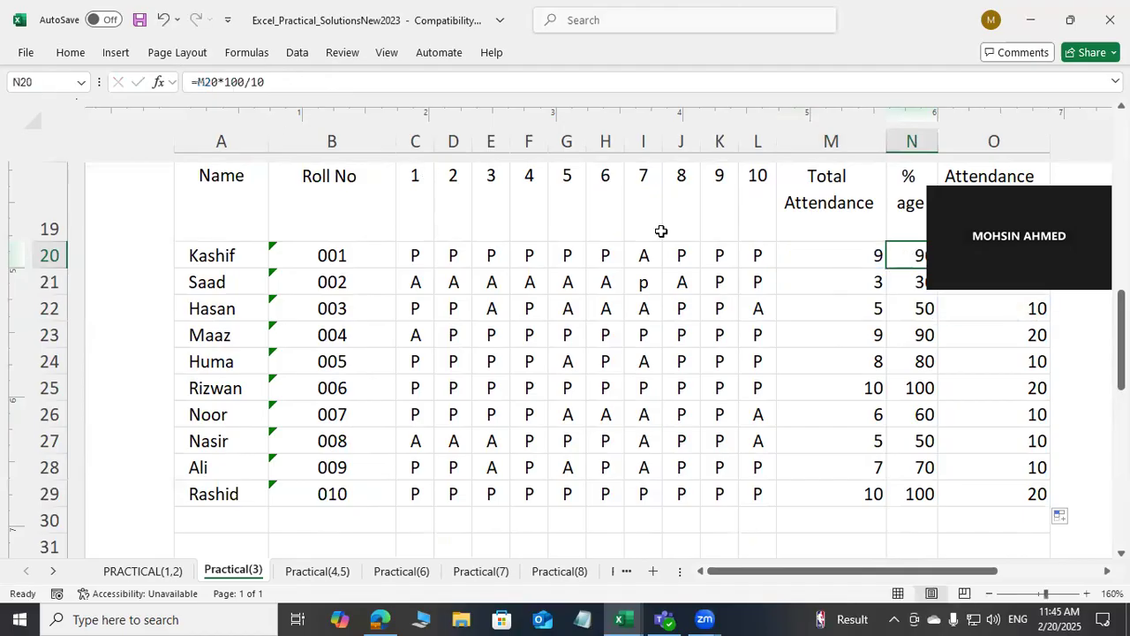
left_click(1027, 491)
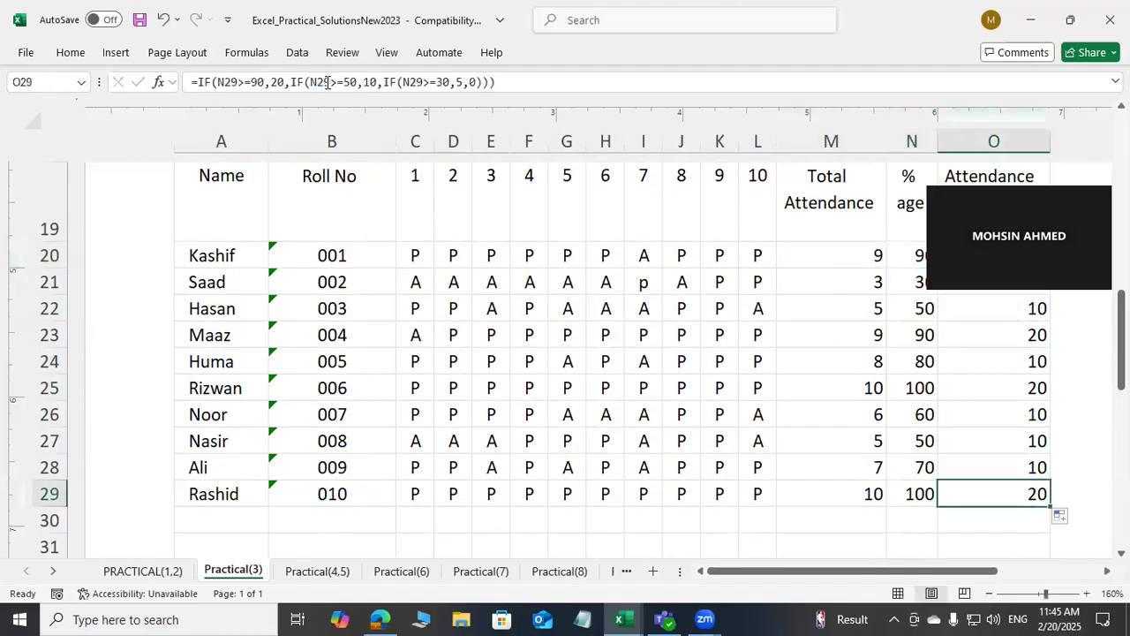
left_click_drag(497, 82, 189, 82)
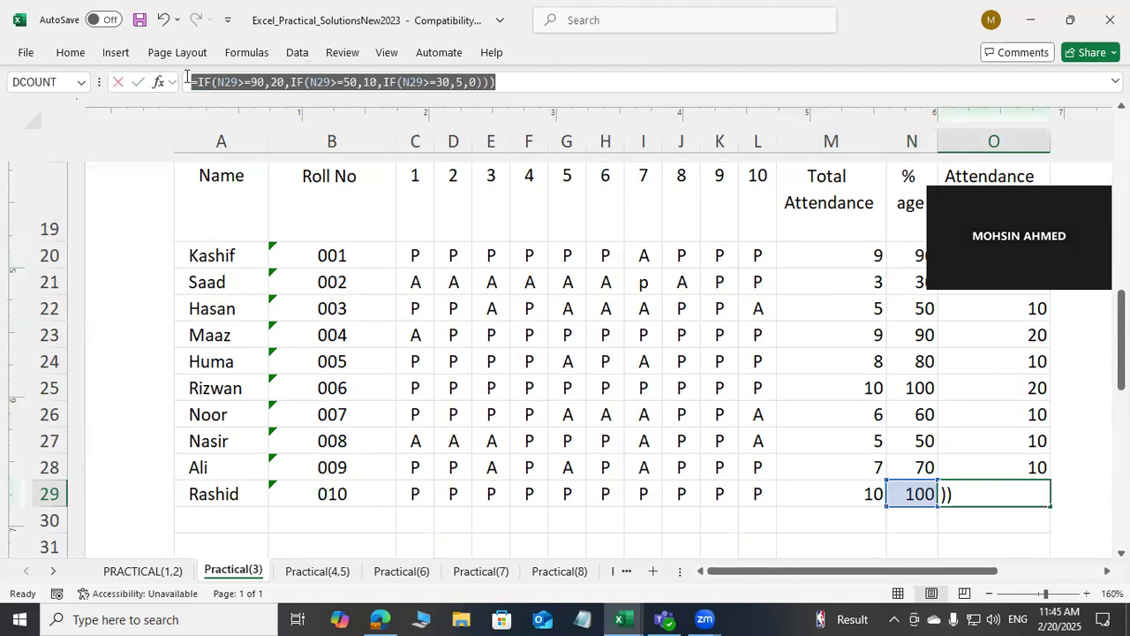